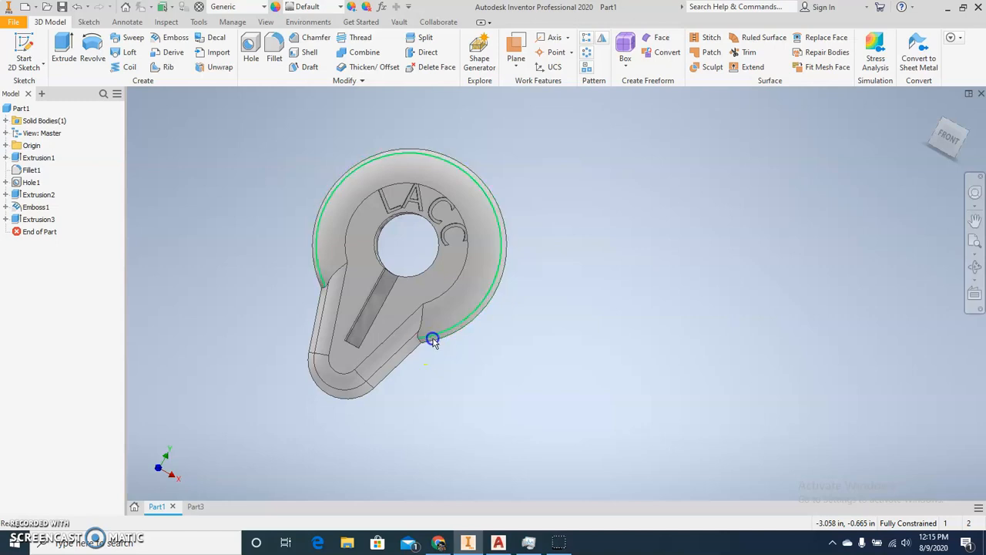
Switch to the browser and review the Lesson 1:5 worksheet's goals, dimensioned profile drawing and questions in Google Docs
mouse_move(432, 342)
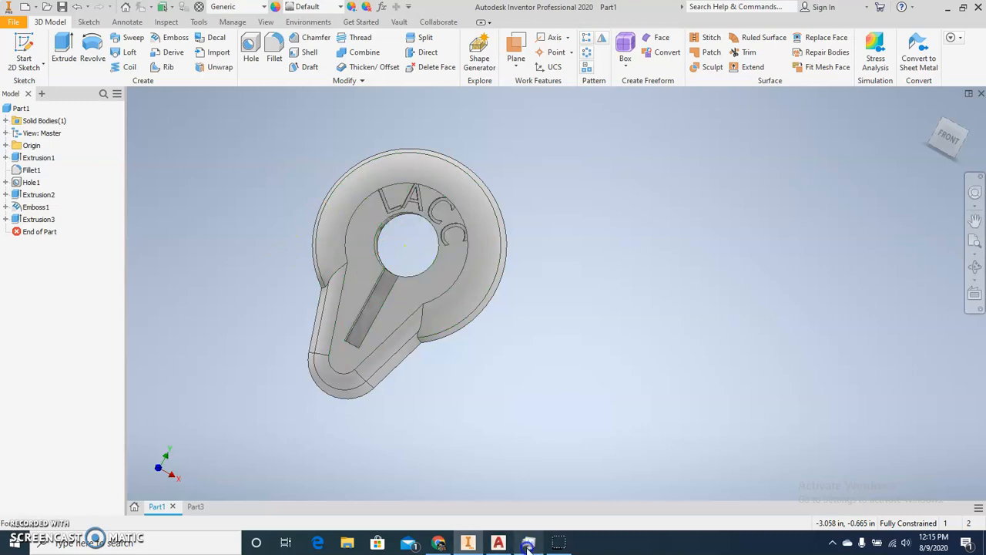
click(438, 543)
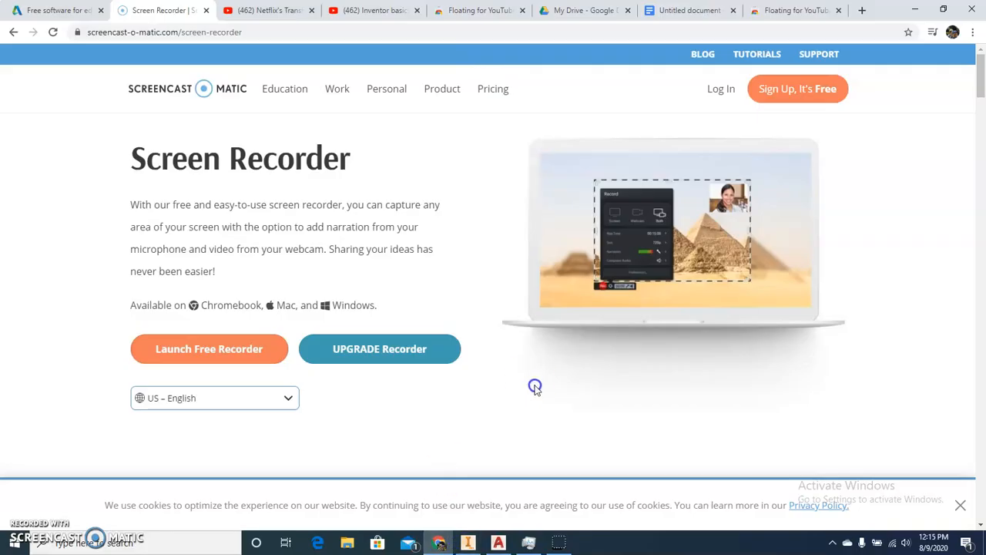
click(674, 15)
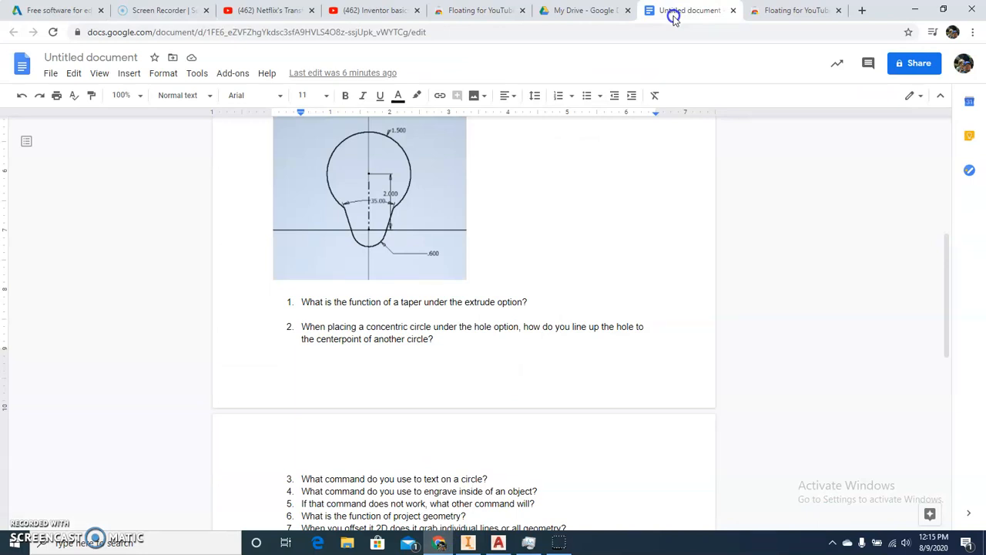
scroll(483, 339, down, 2)
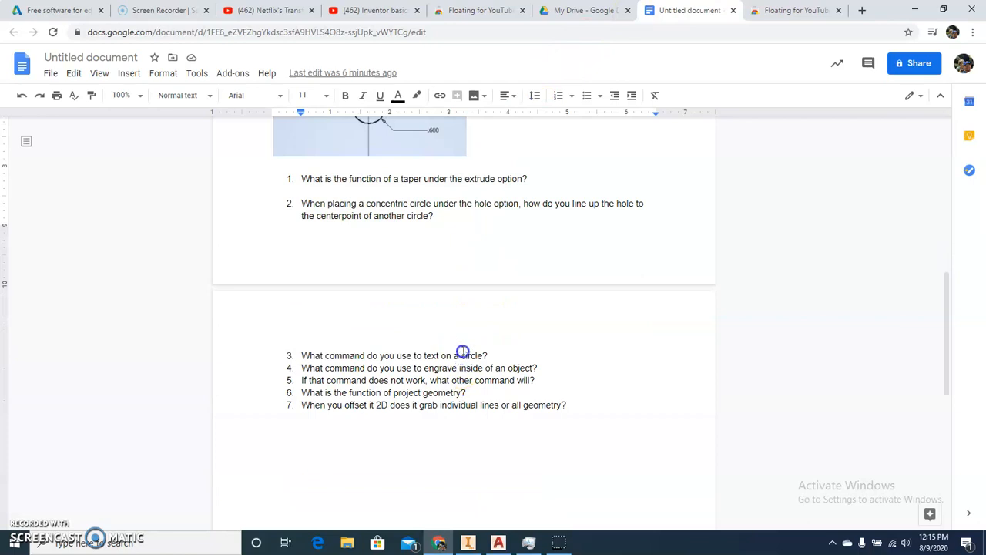
scroll(464, 352, up, 2)
scroll(463, 352, down, 1)
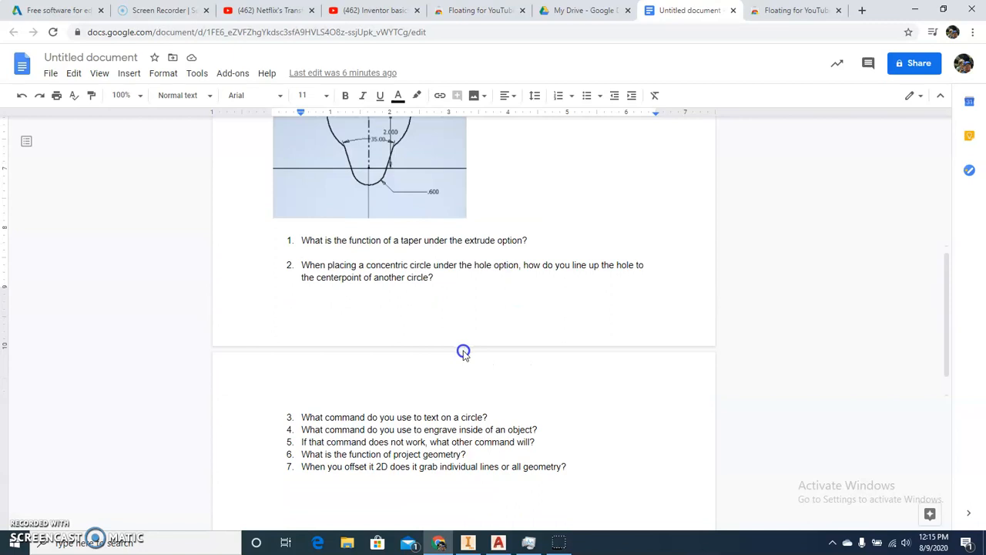
scroll(463, 352, up, 6)
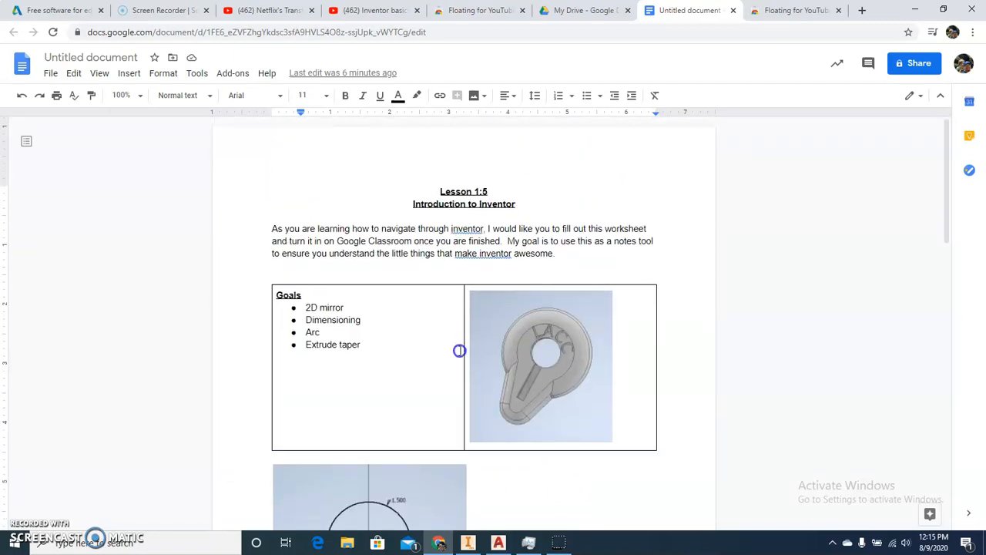
scroll(459, 351, down, 5)
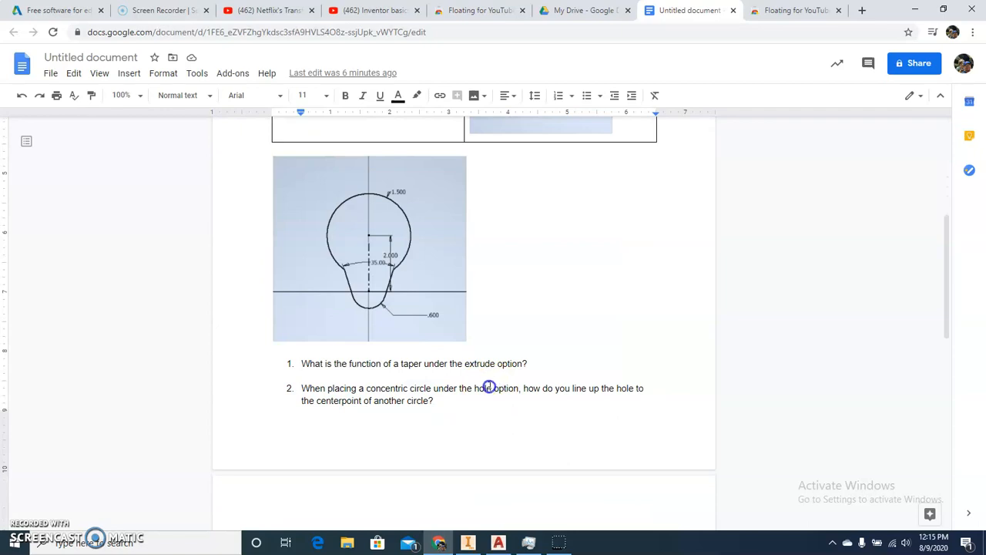
click(465, 546)
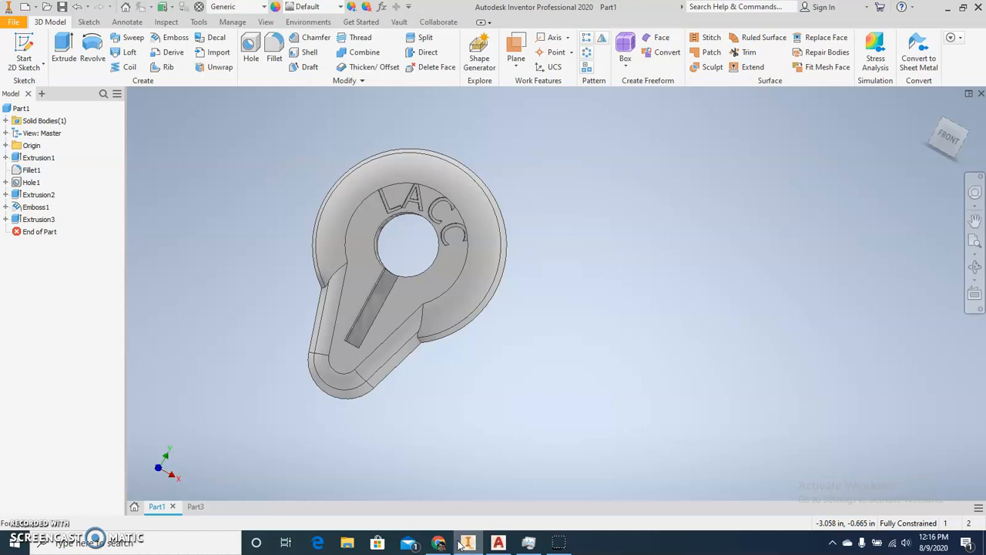
click(438, 543)
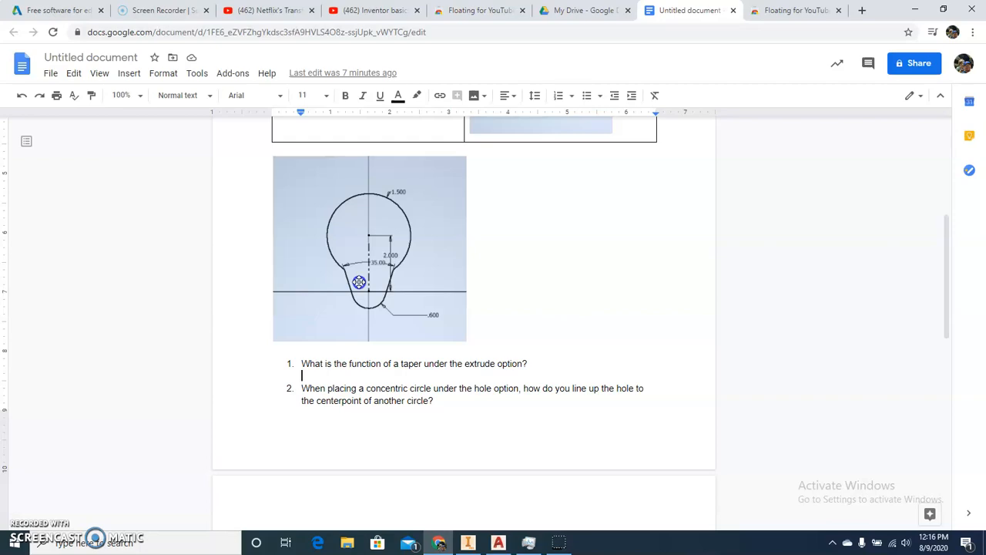
click(466, 541)
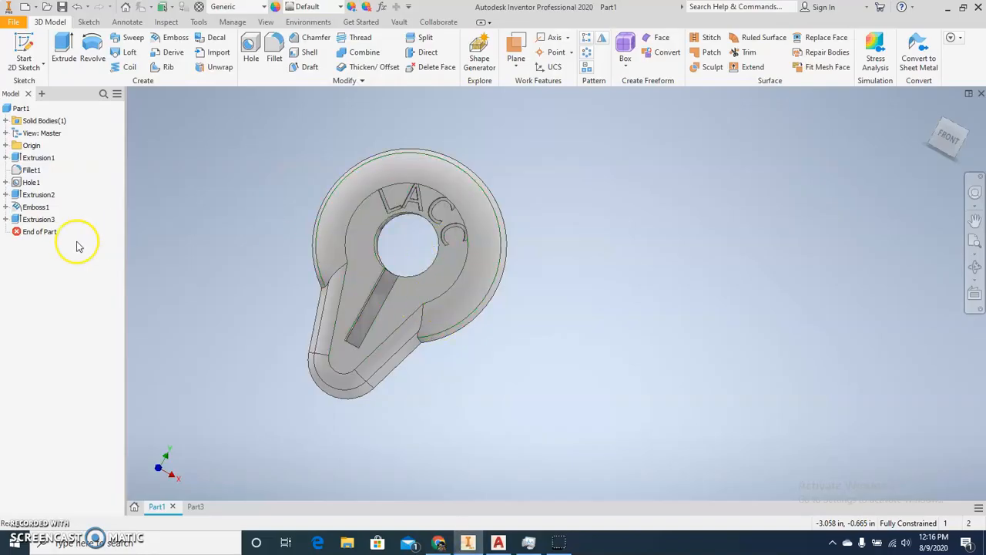
Create a new part and start a 2D sketch on its front (XY) origin plane
click(12, 25)
click(28, 67)
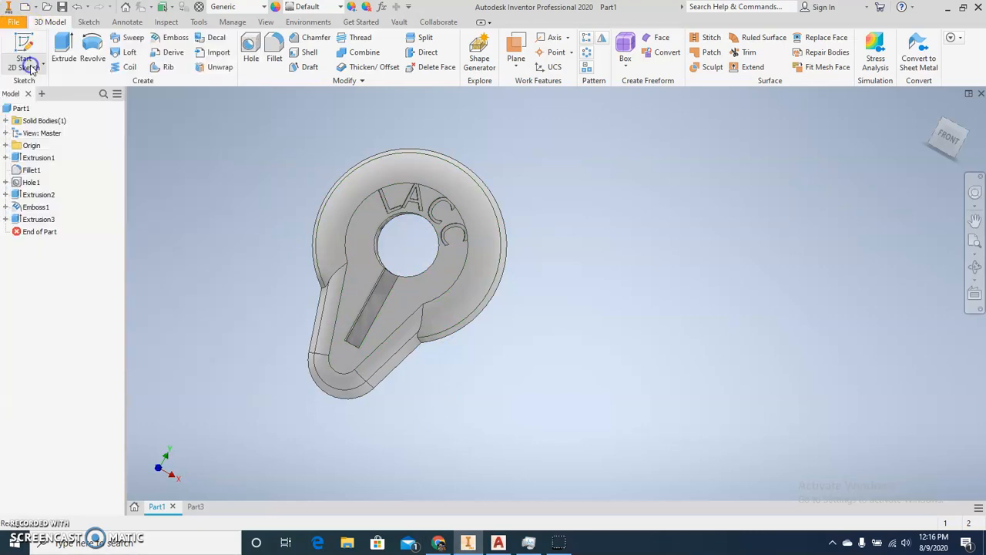
double_click(490, 177)
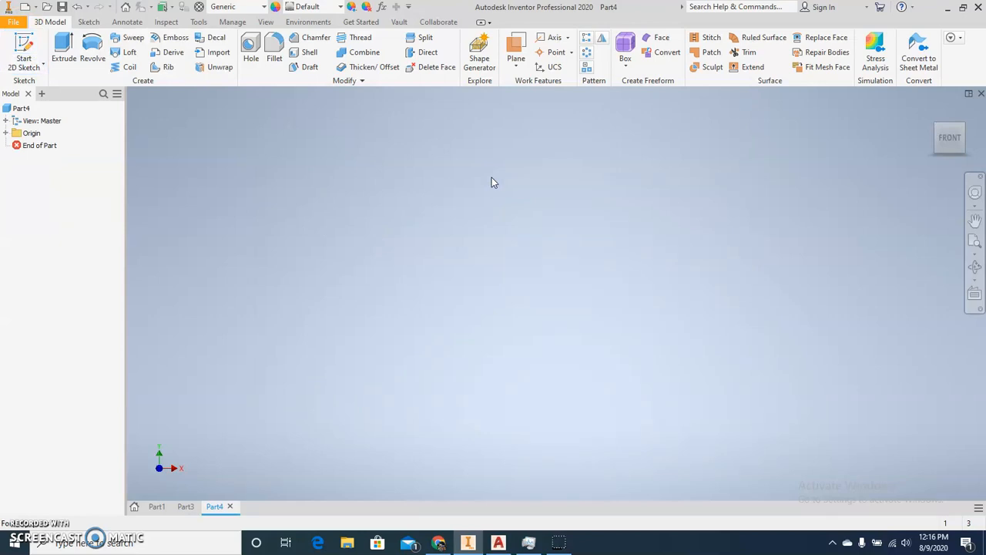
click(24, 47)
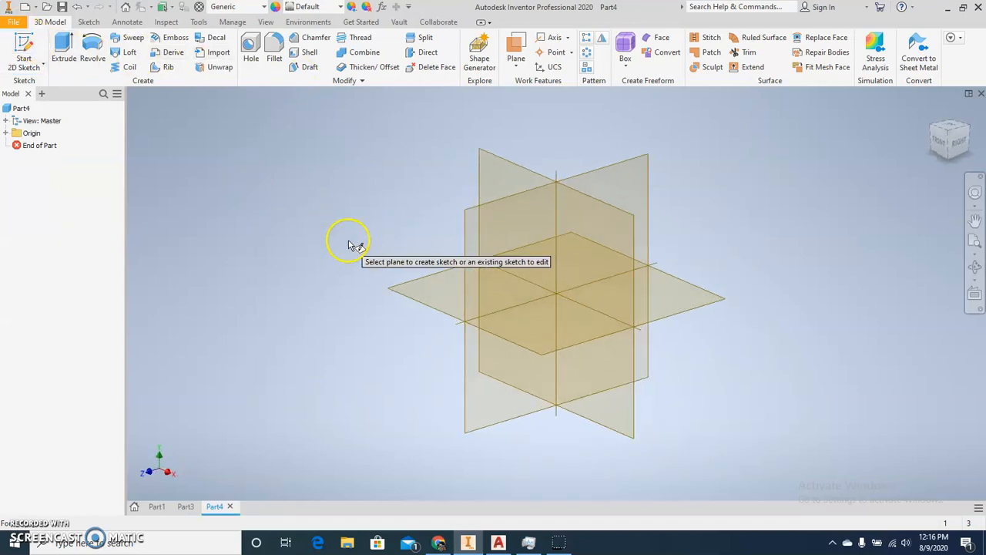
click(504, 177)
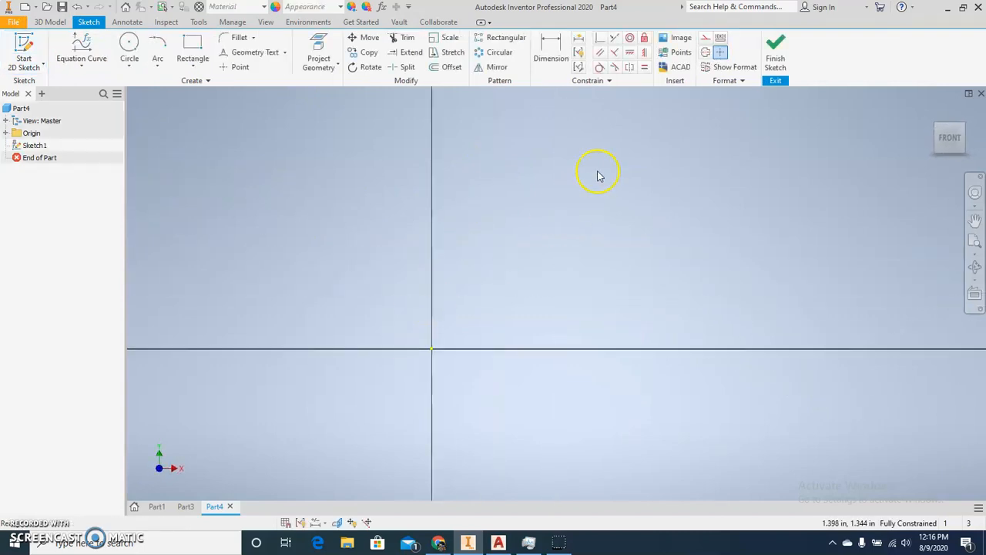
Draw a vertical centerline about 1.63 in long upward from the sketch origin
click(705, 53)
middle_drag(622, 209, 719, 232)
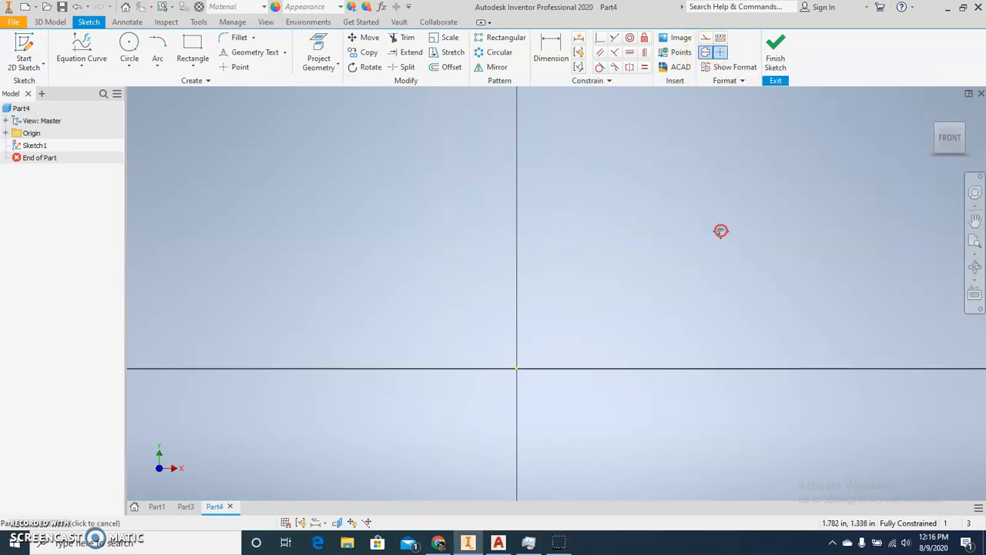
click(82, 66)
click(85, 83)
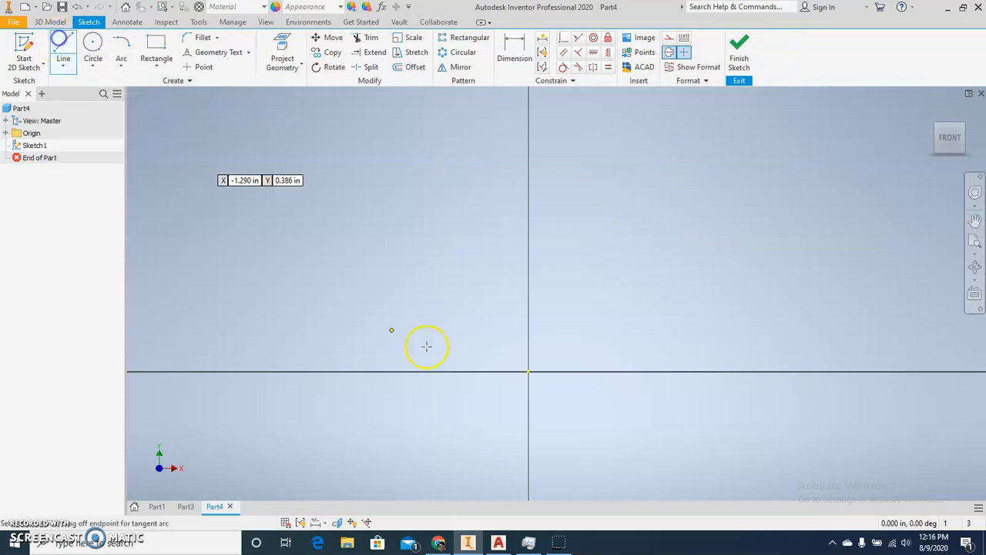
click(527, 350)
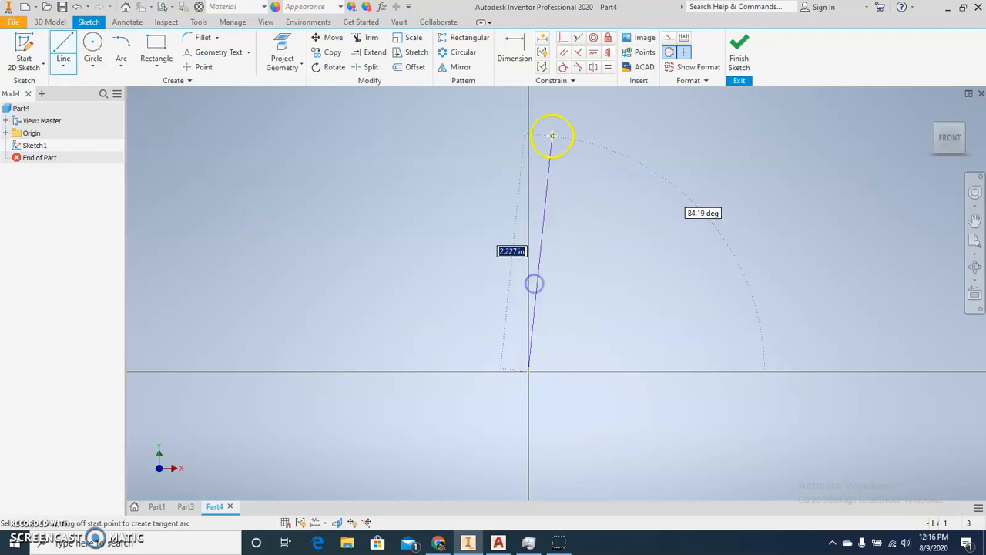
click(528, 196)
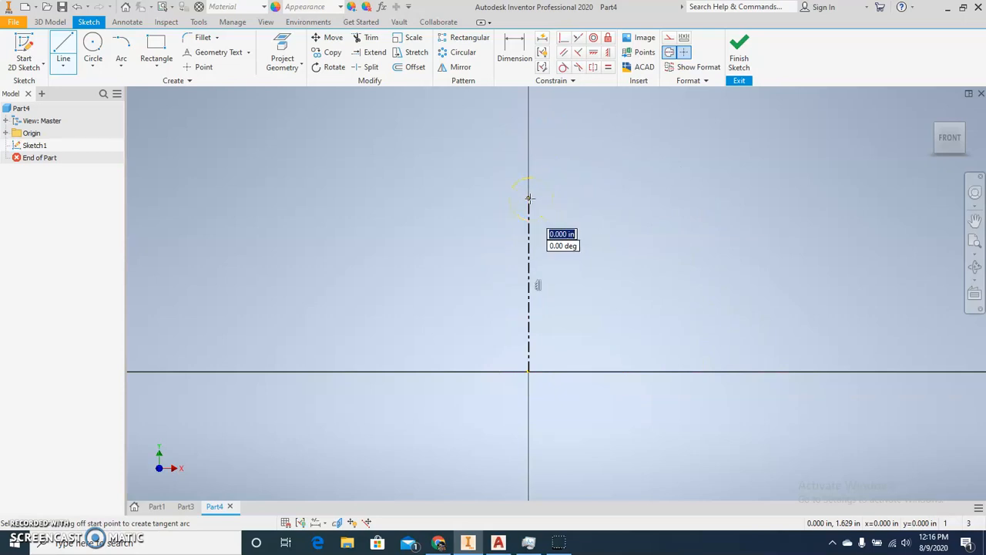
key(Escape)
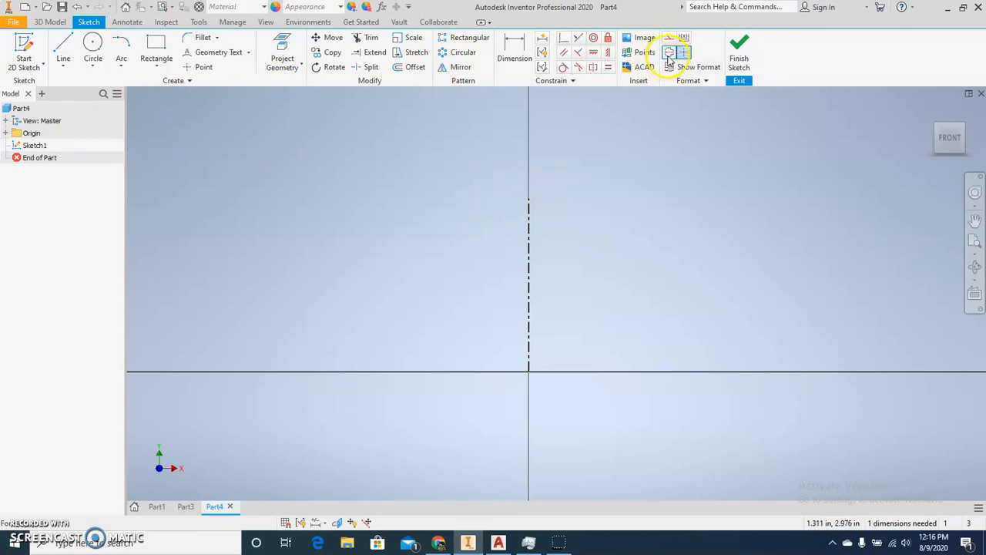
With centerline formatting off, draw a slanted line left of the centerline, sloping down toward it and ending above the horizontal axis
click(63, 48)
click(376, 205)
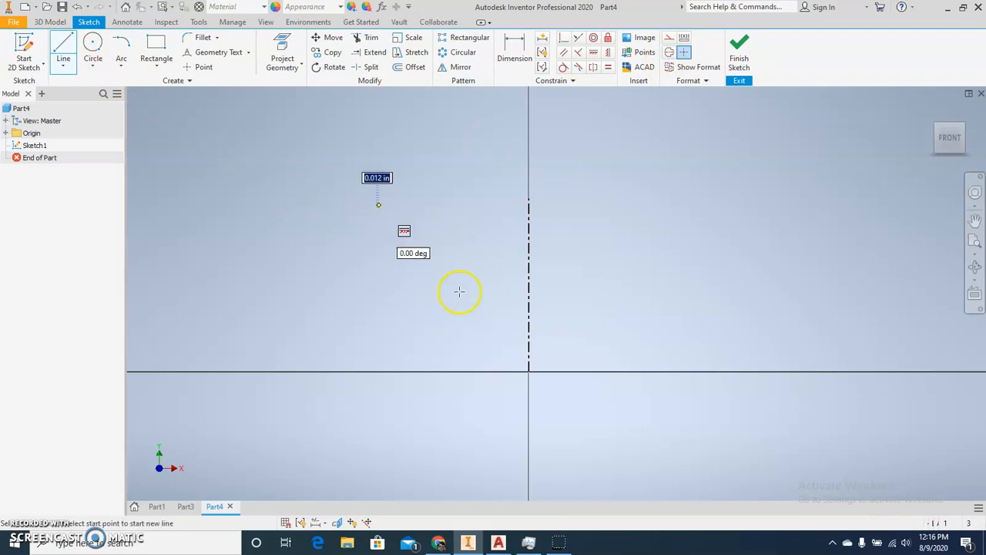
click(469, 329)
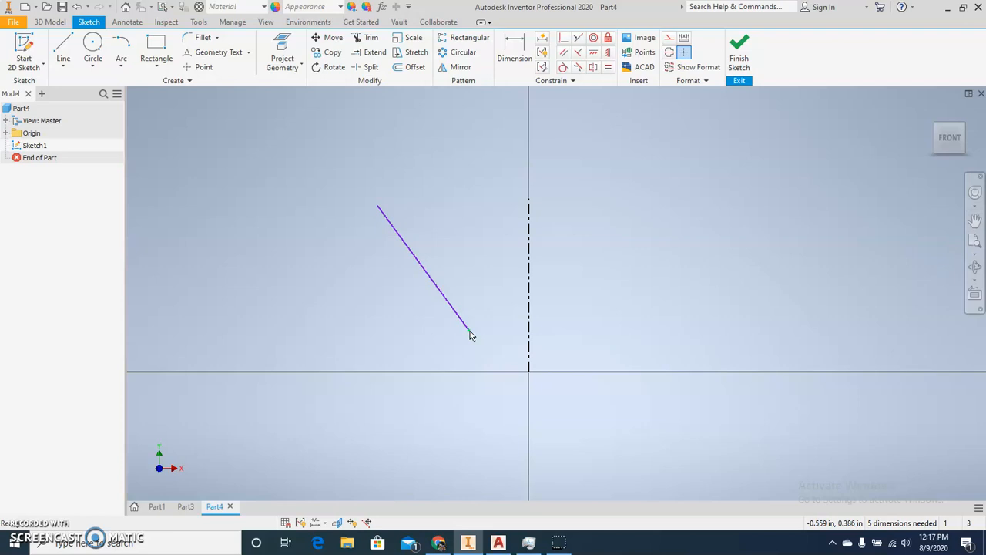
click(491, 354)
Mirror the slanted line about the vertical centerline and nudge the left line slightly up and outward
click(461, 68)
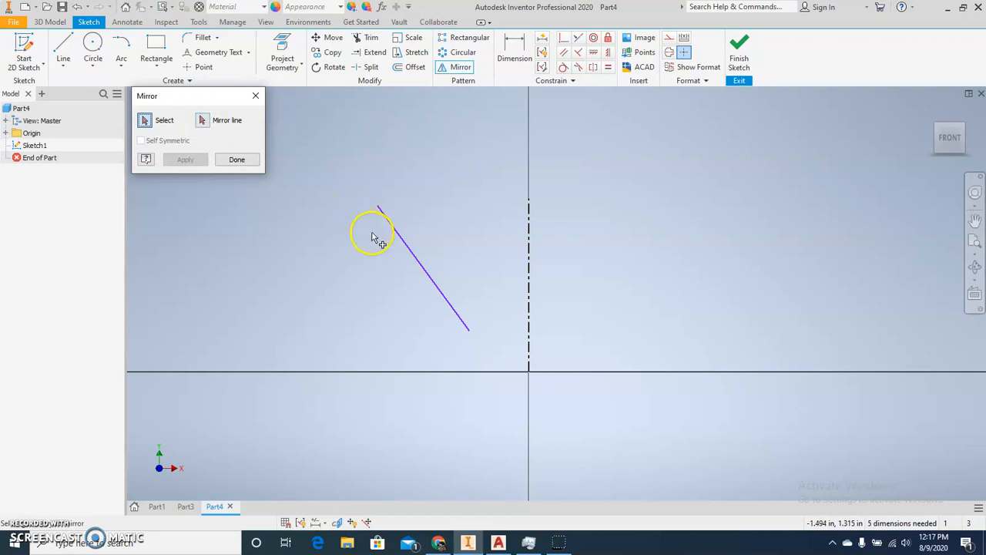
click(398, 234)
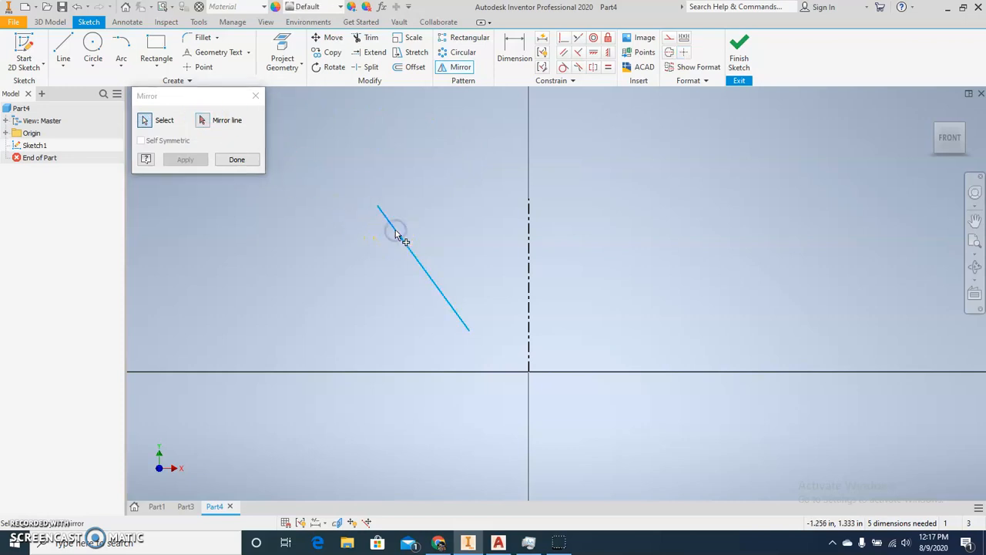
click(201, 122)
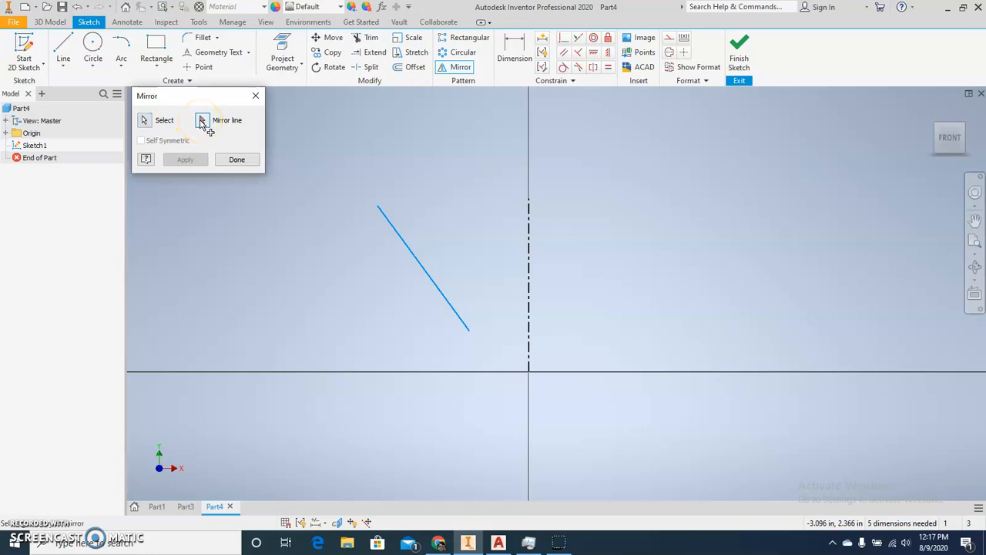
click(530, 237)
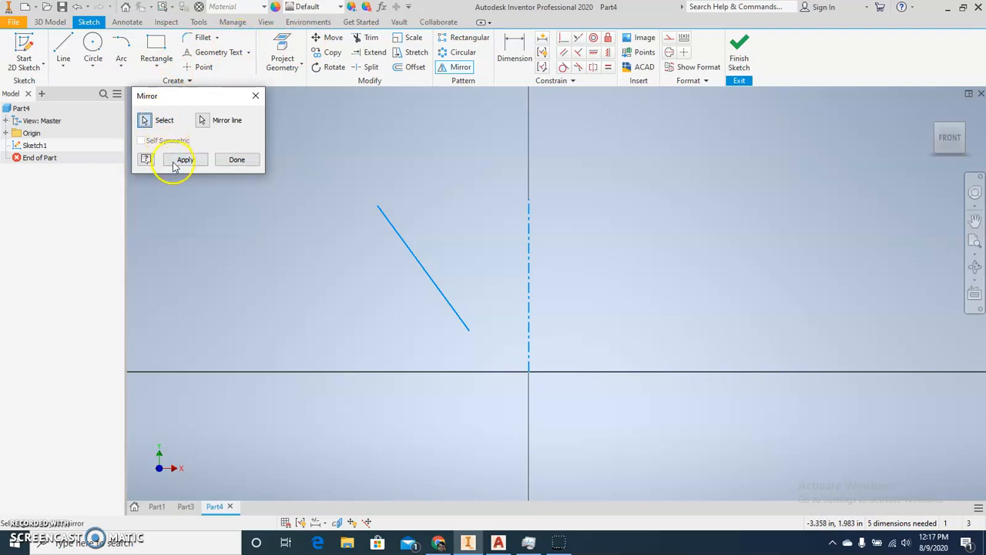
click(174, 162)
click(233, 160)
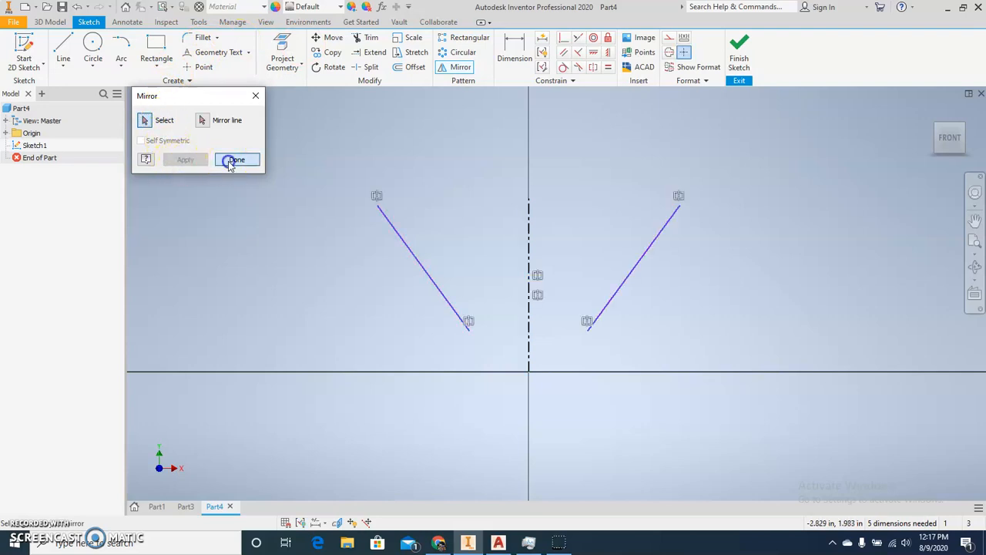
mouse_move(401, 237)
mouse_down()
mouse_move(341, 211)
mouse_move(389, 227)
mouse_move(411, 199)
mouse_move(368, 222)
mouse_move(407, 237)
mouse_move(388, 236)
mouse_move(403, 235)
mouse_move(398, 218)
mouse_move(390, 216)
mouse_move(398, 233)
mouse_up()
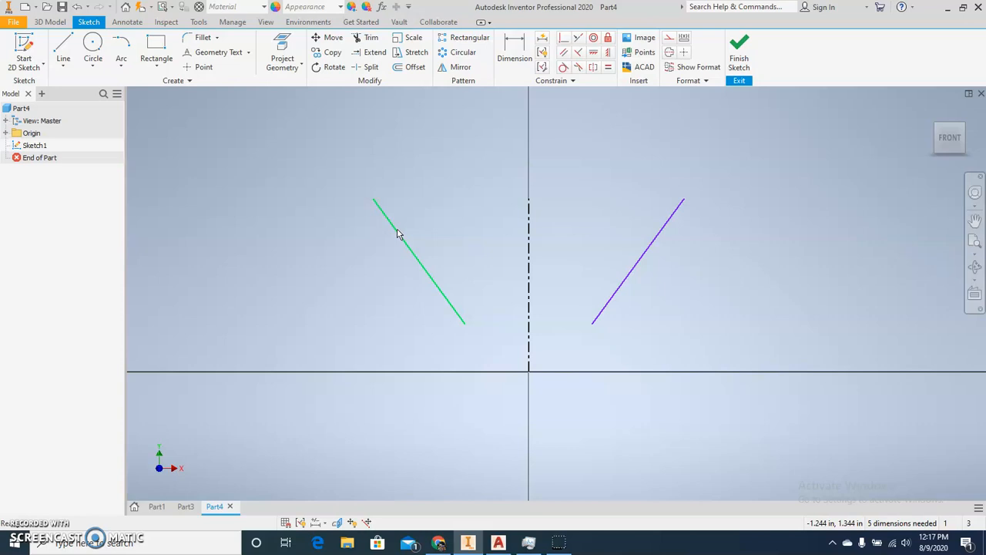
click(397, 233)
click(122, 68)
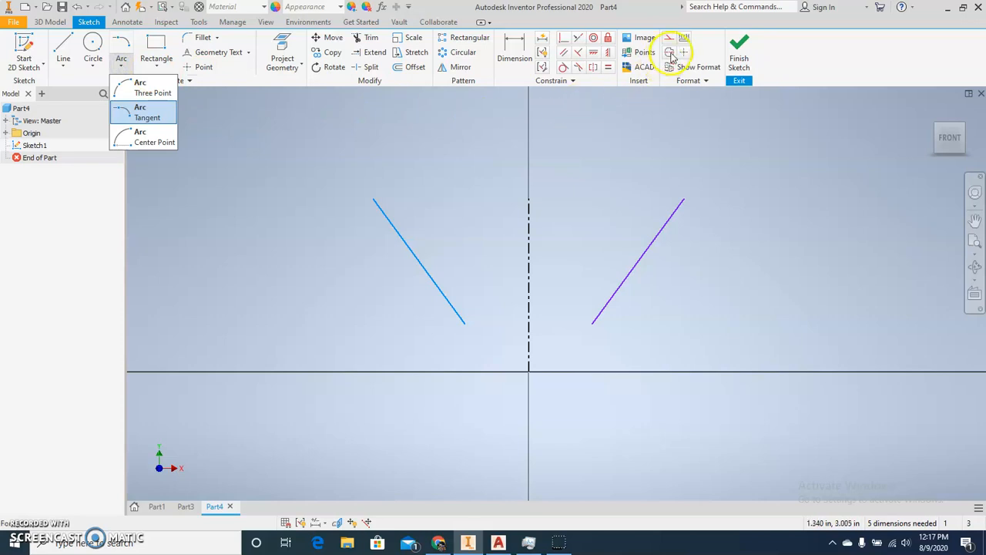
click(149, 118)
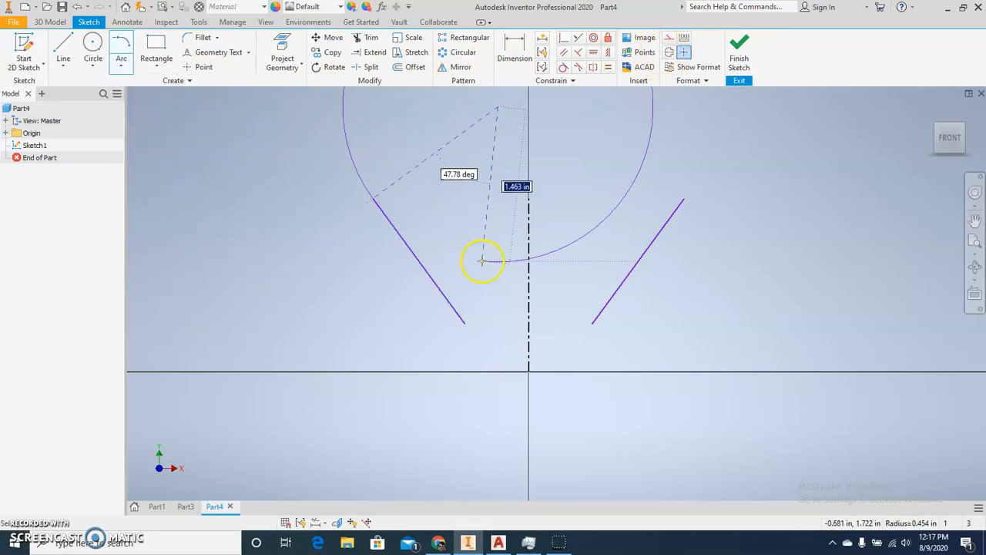
key(Escape)
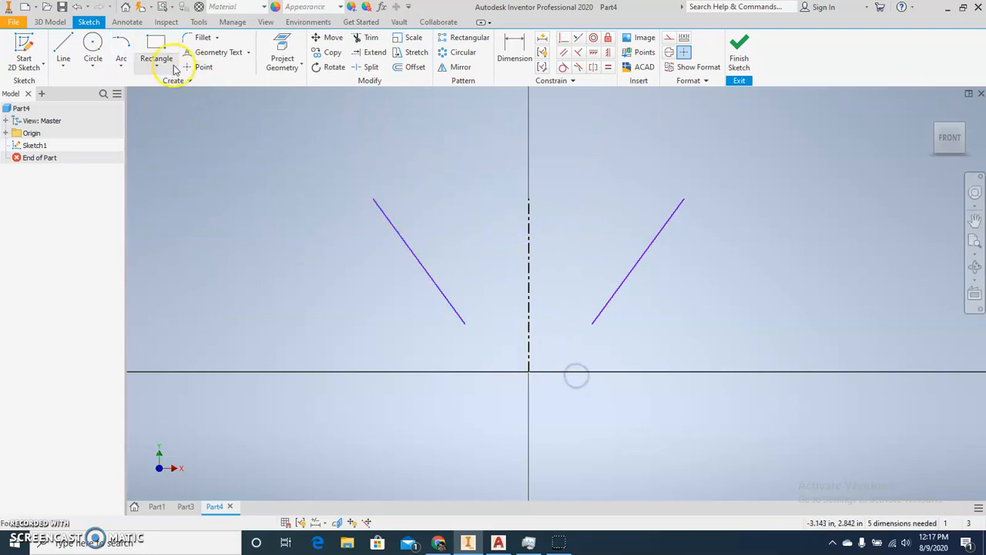
Draw a tangent arc joining the lower ends of the two mirrored slanted lines
click(121, 61)
click(161, 120)
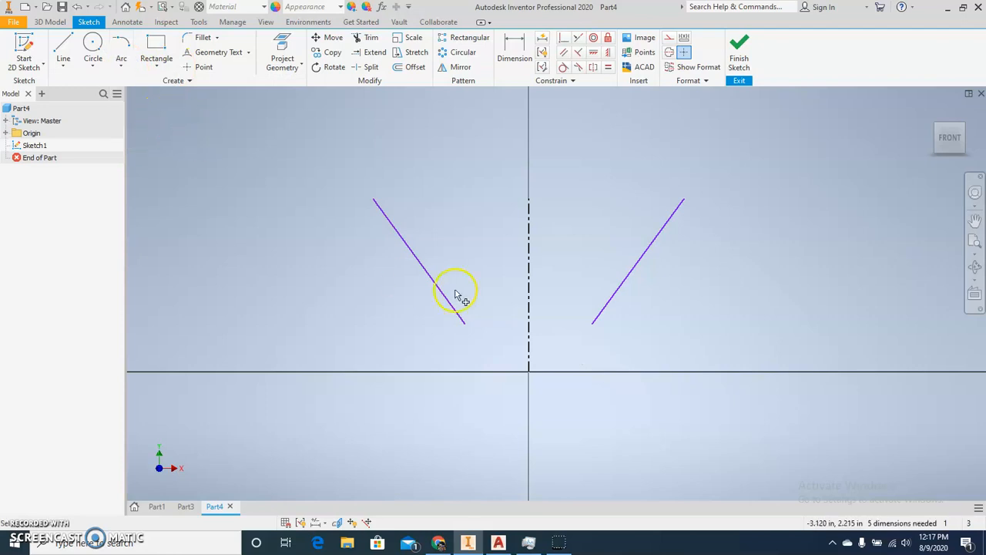
click(593, 325)
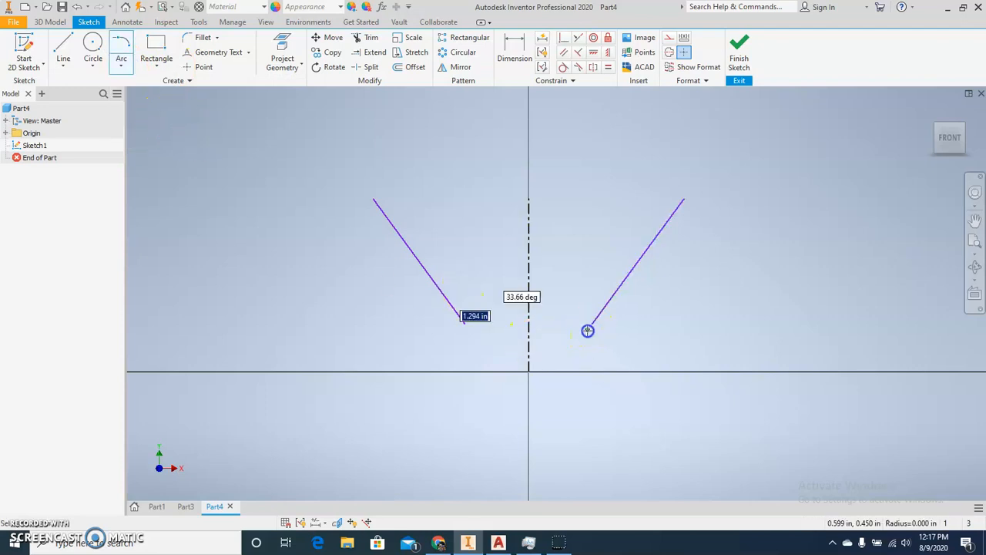
click(466, 324)
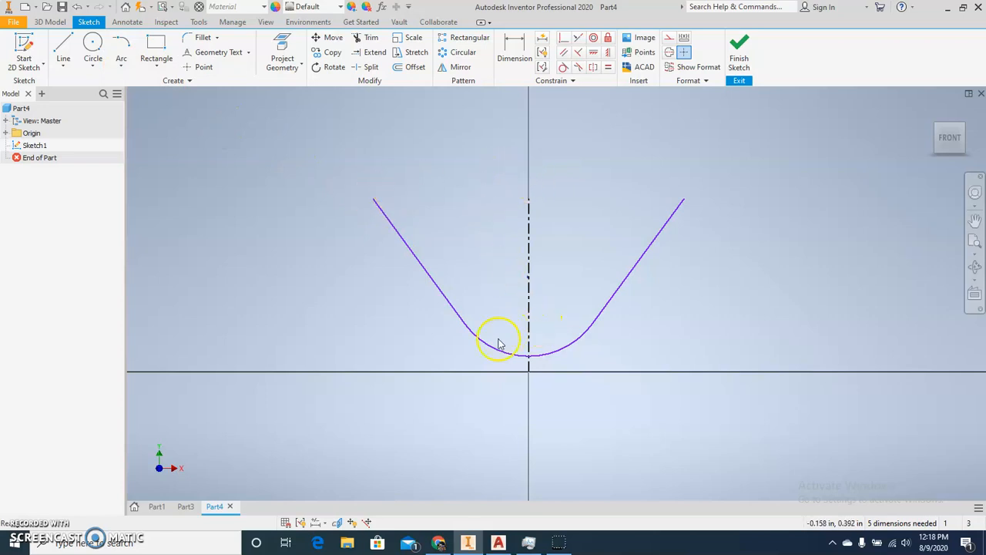
Draw a three-point arc of about 1.78 in radius joining the upper ends of the two slanted lines, bulging upward
mouse_move(467, 311)
middle_down()
mouse_move(456, 348)
mouse_move(424, 373)
middle_up()
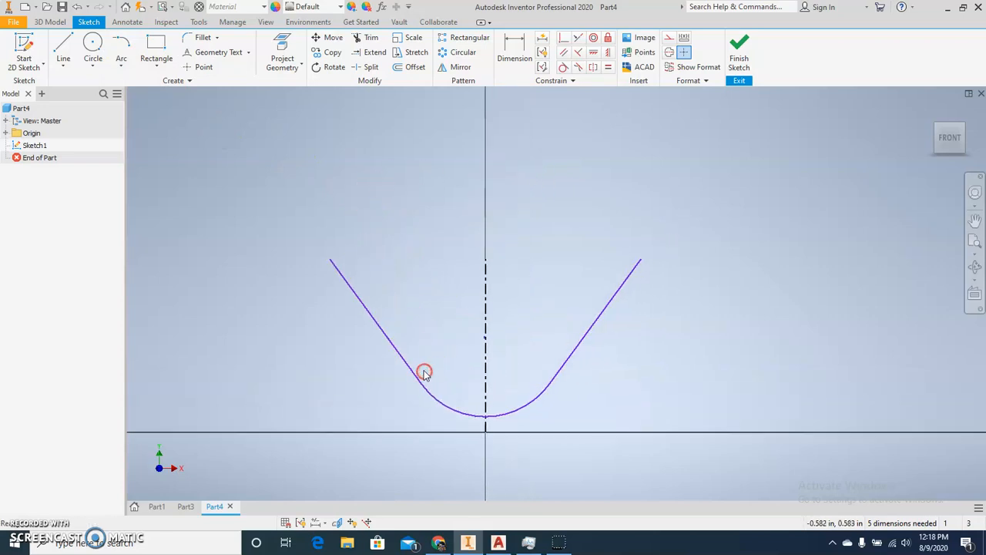
click(121, 64)
click(138, 91)
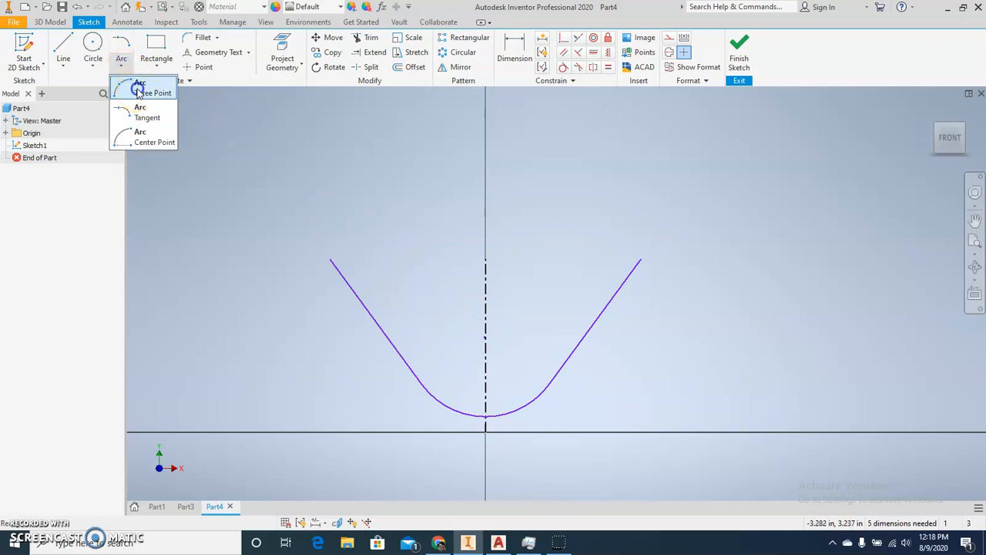
click(331, 258)
click(505, 218)
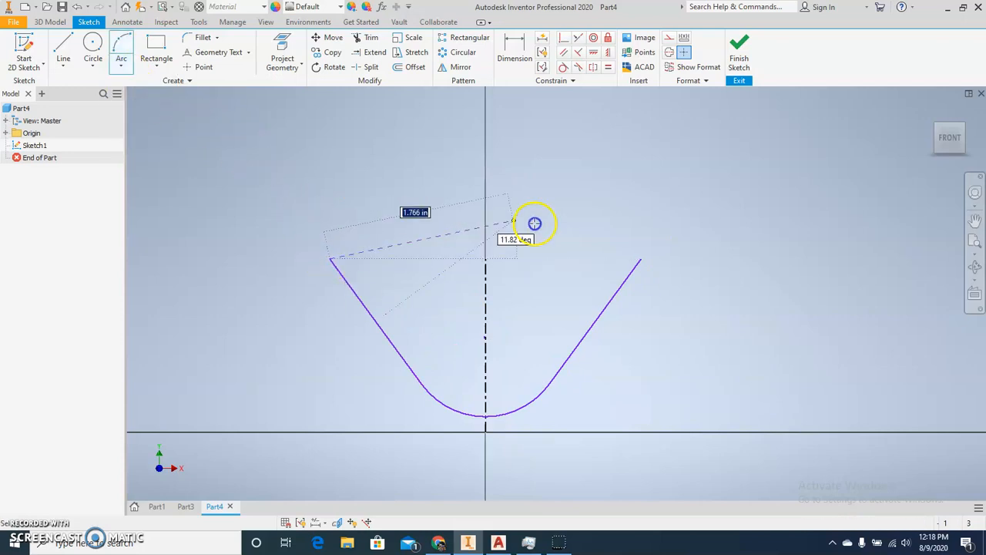
click(640, 259)
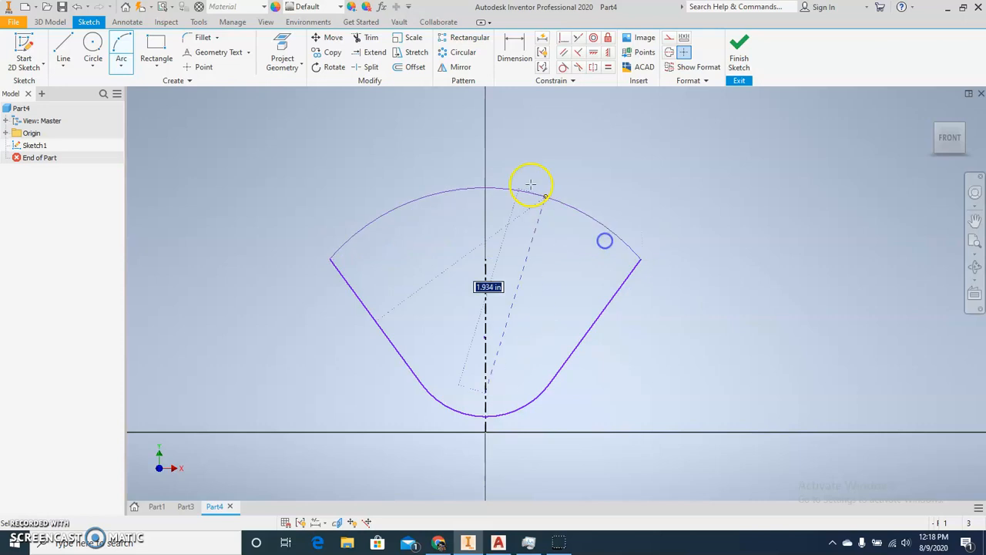
middle_drag(507, 154, 529, 247)
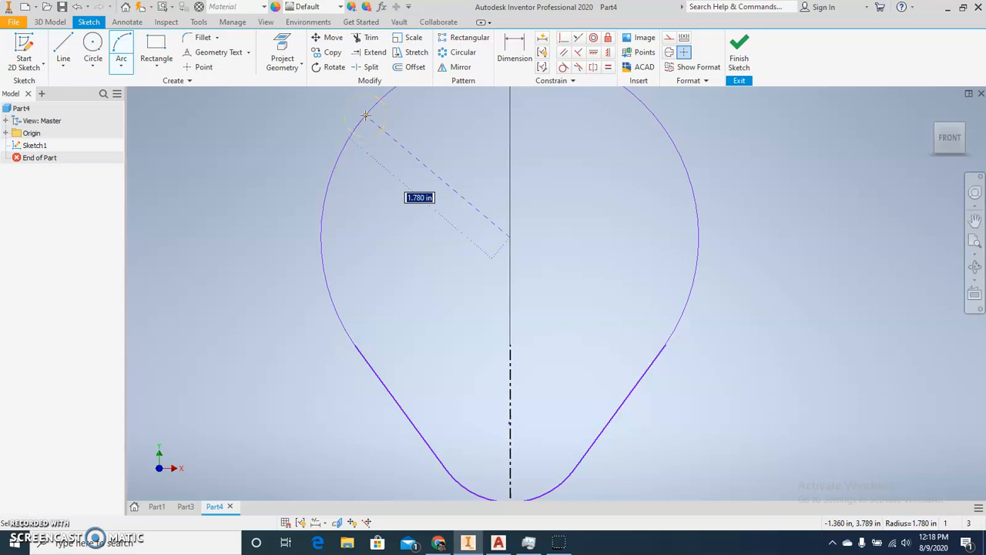
click(366, 115)
scroll(367, 133, down, 3)
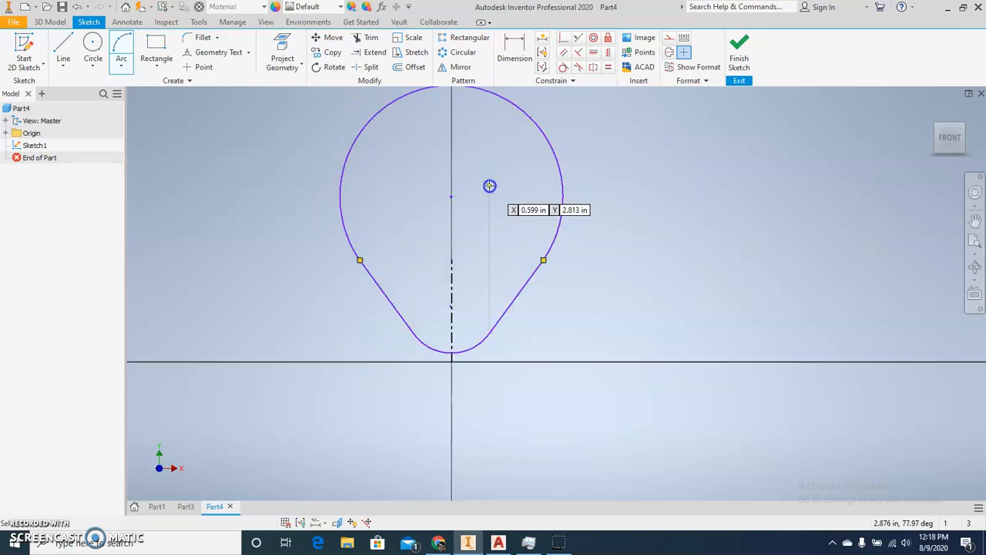
key(Escape)
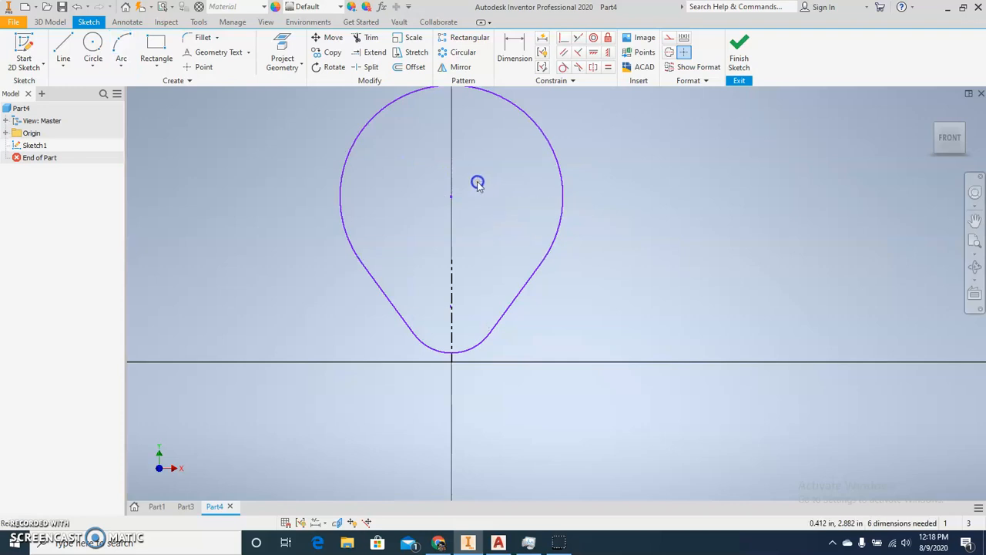
Dimension the vertical distance between the centers of the lower and upper arcs as 2 in
middle_drag(485, 192, 480, 228)
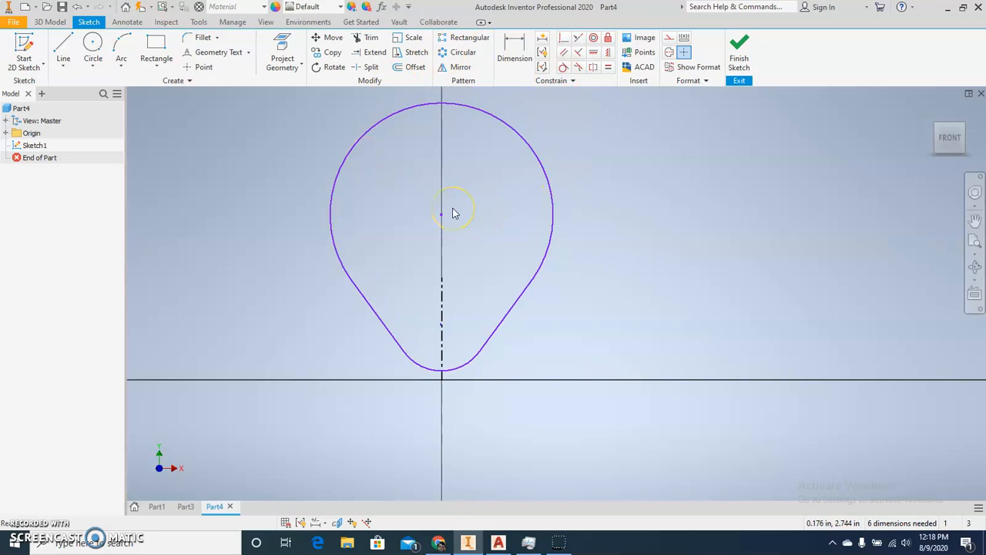
click(515, 51)
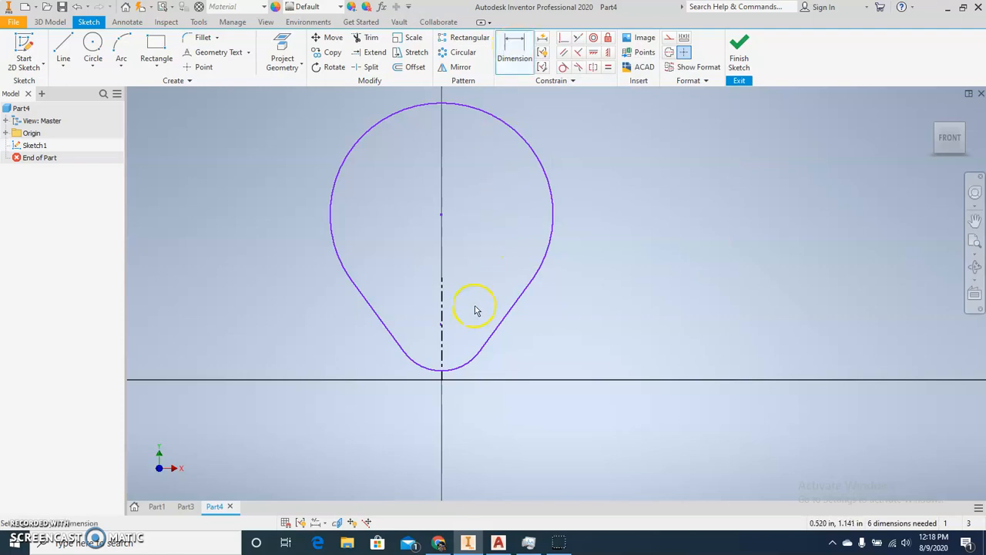
scroll(438, 332, down, 3)
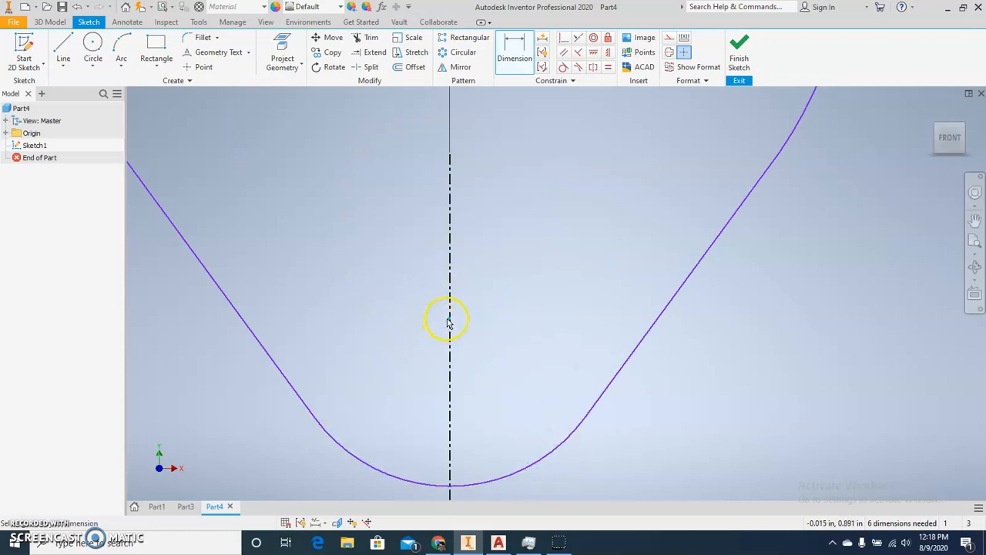
scroll(491, 370, up, 2)
scroll(487, 343, down, 3)
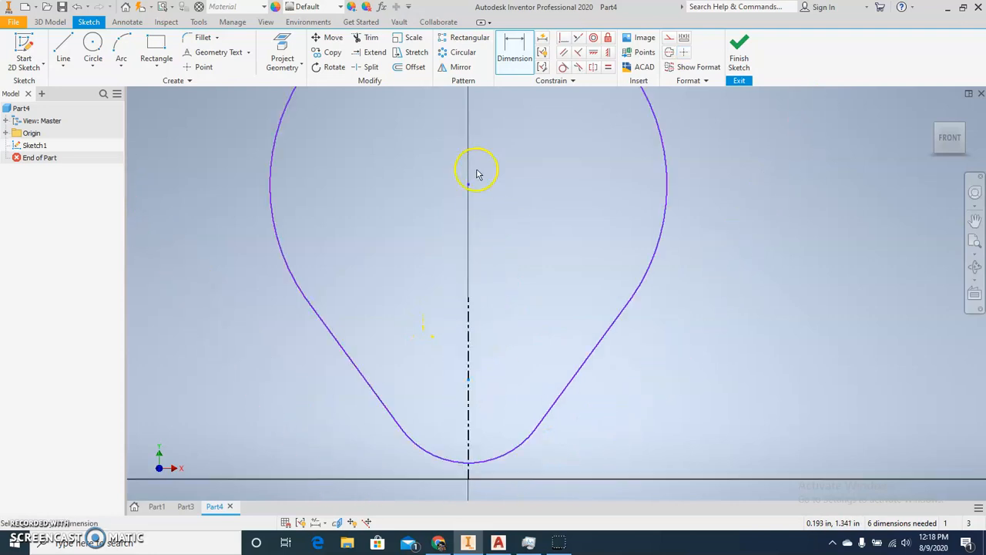
click(468, 183)
click(540, 235)
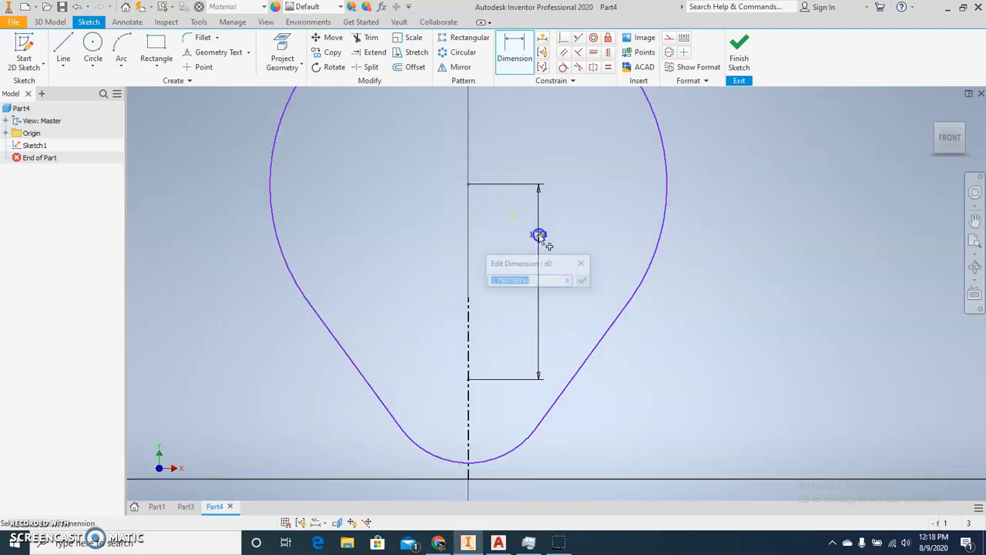
text(2)
key(Return)
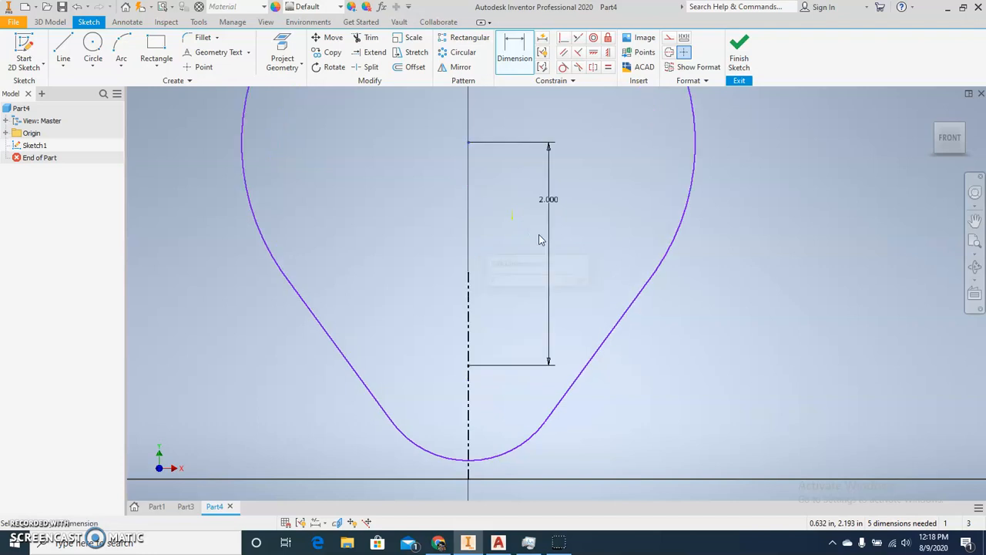
Dimension the upper arc's radius as 1.5 in, checking the worksheet for the value
scroll(480, 257, down, 3)
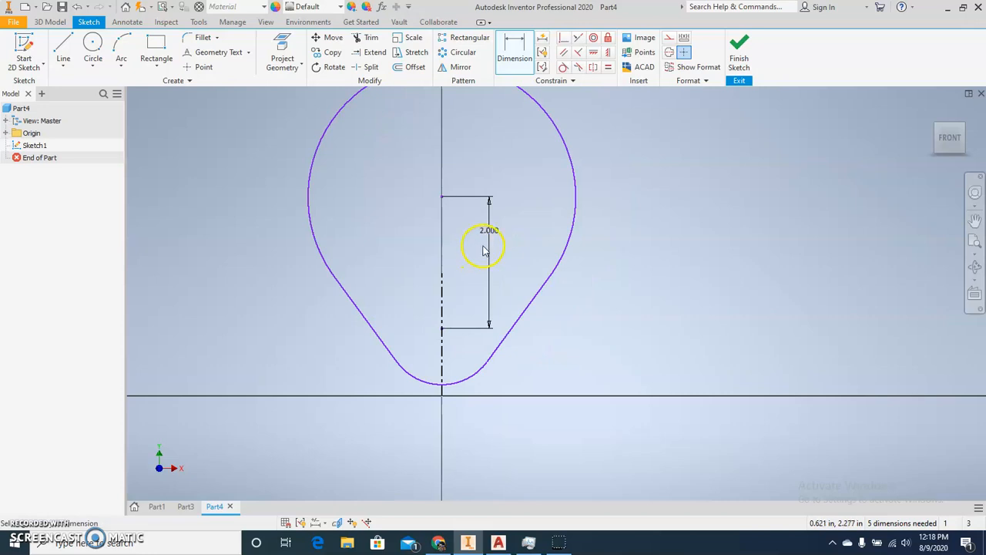
middle_drag(484, 247, 471, 263)
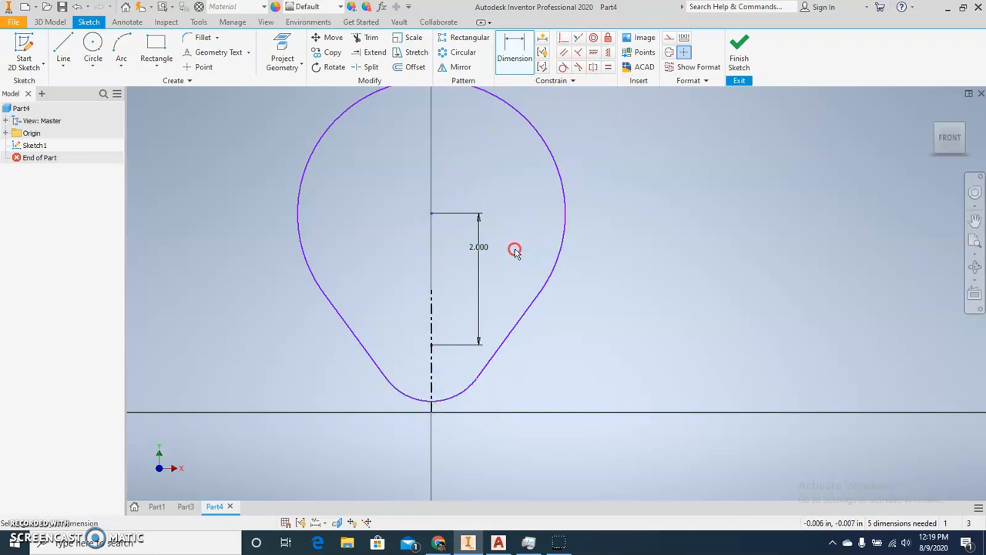
middle_drag(511, 255, 511, 264)
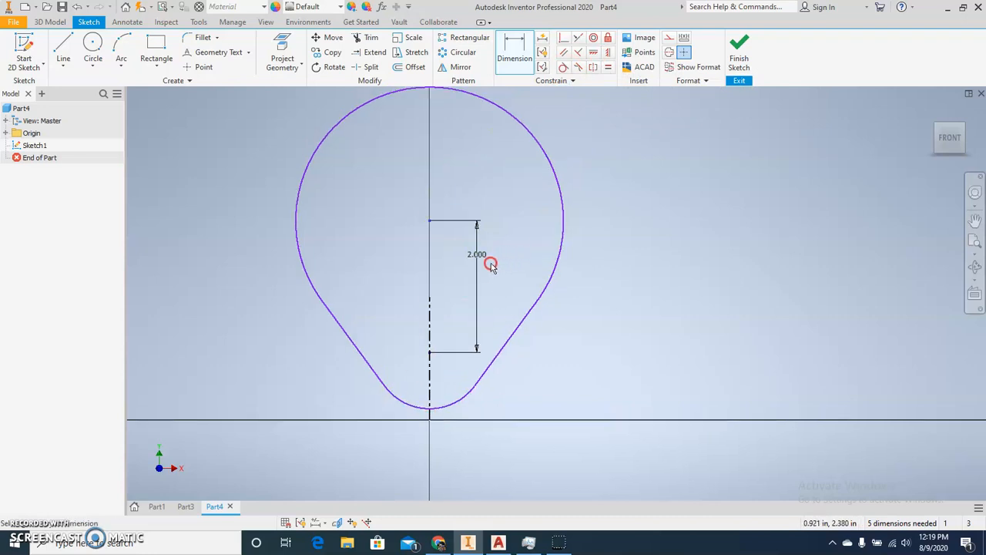
middle_drag(488, 264, 490, 293)
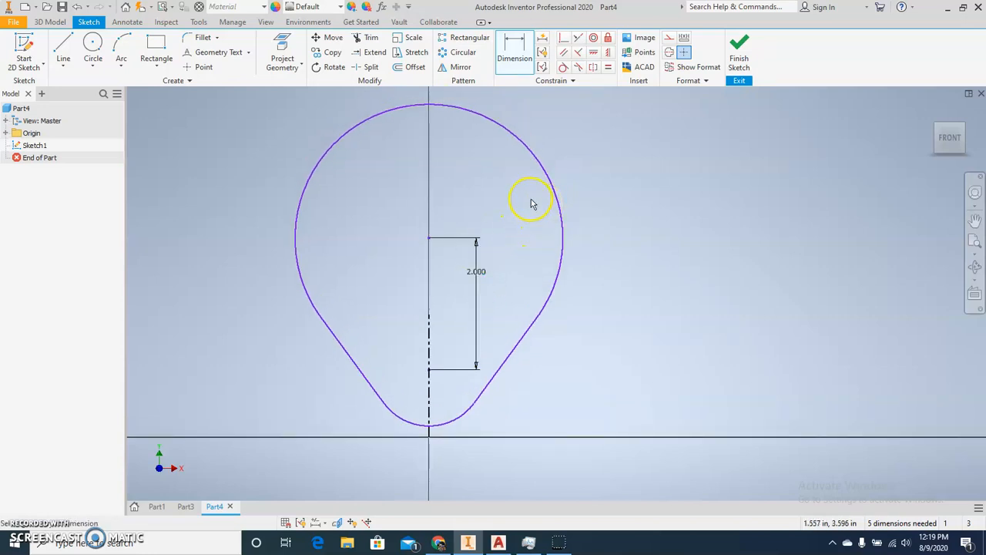
click(516, 58)
click(518, 141)
click(571, 118)
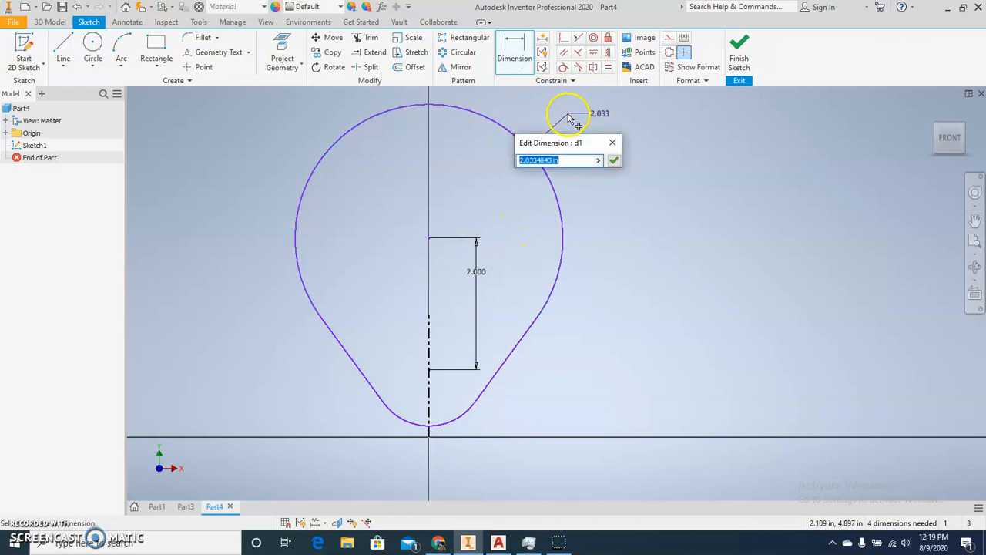
click(441, 548)
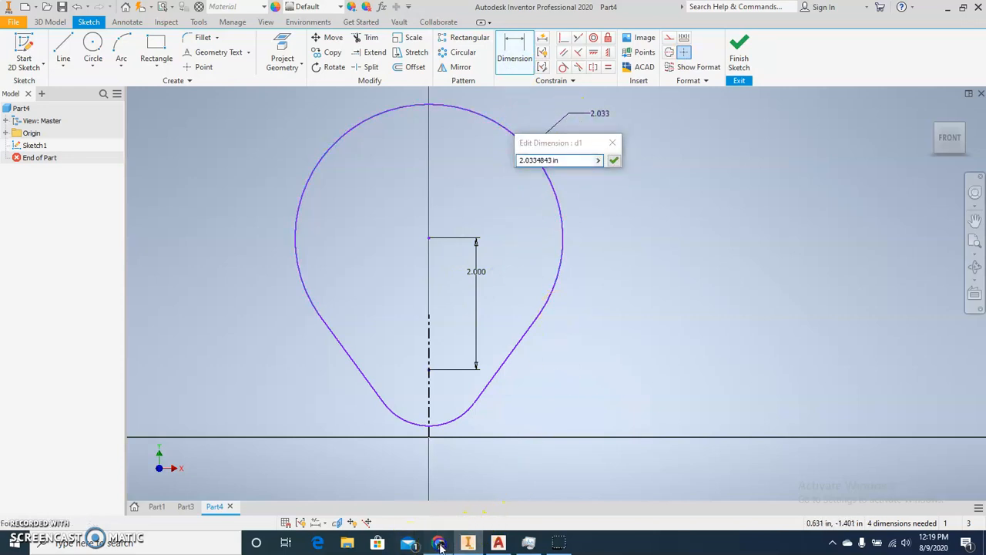
click(441, 547)
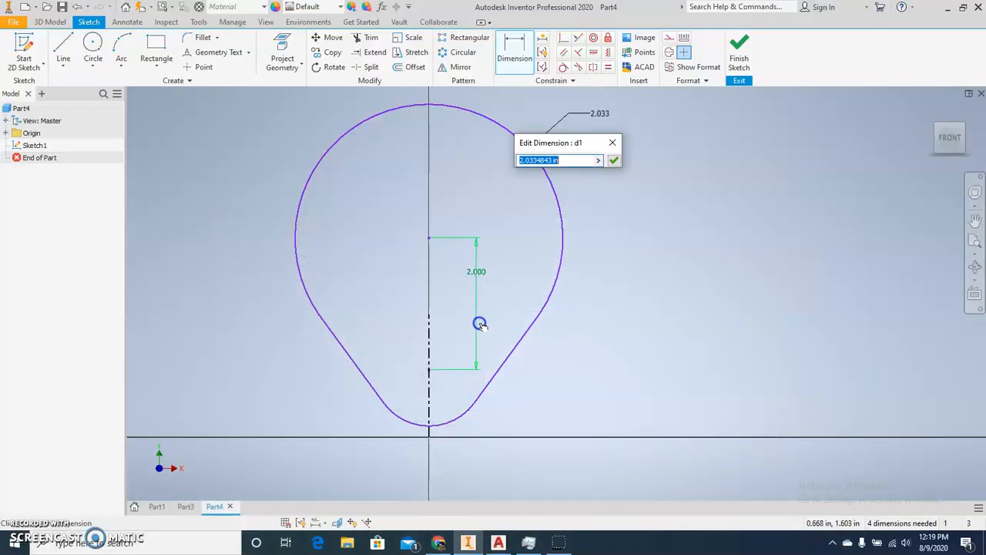
text(1.5)
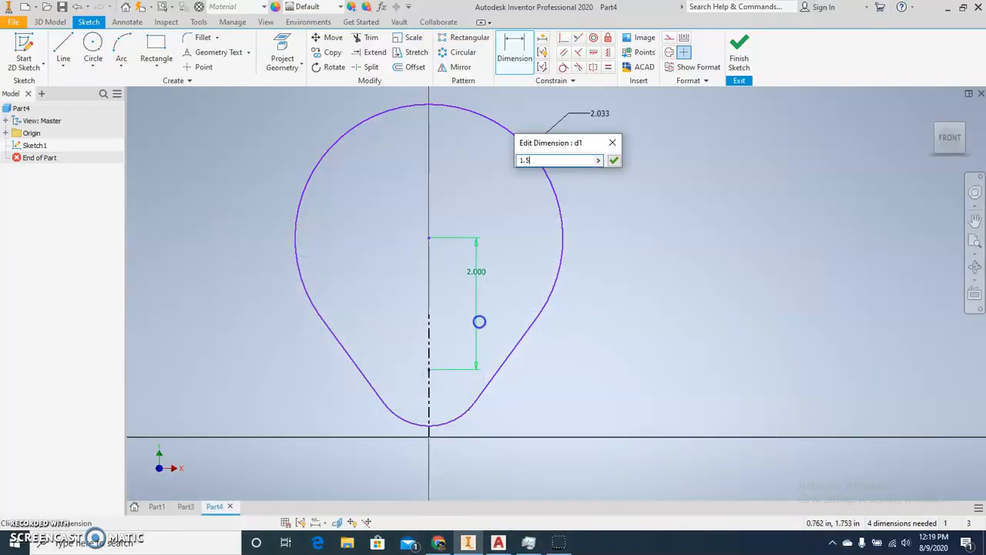
key(Return)
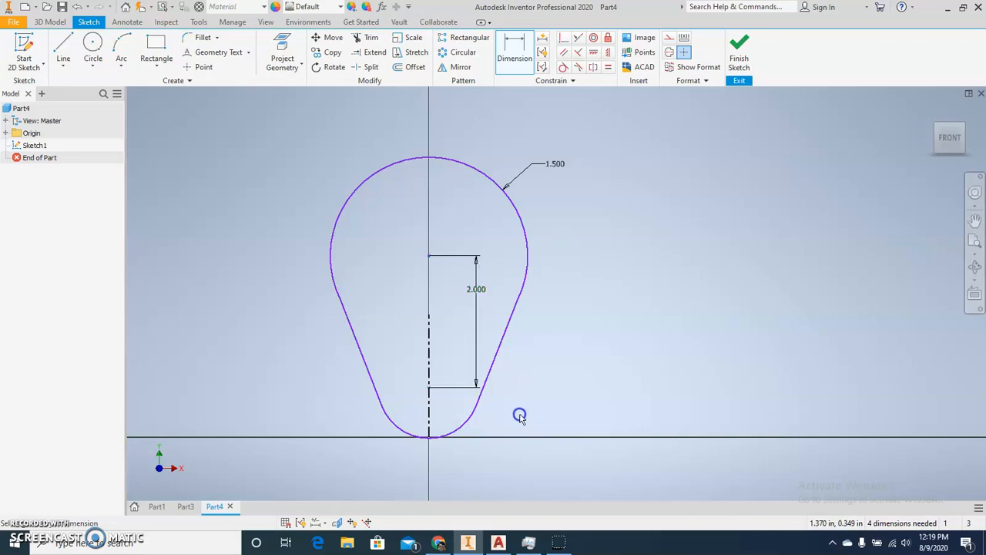
Dimension the radius of the small lower arc as 0.6 in
click(467, 422)
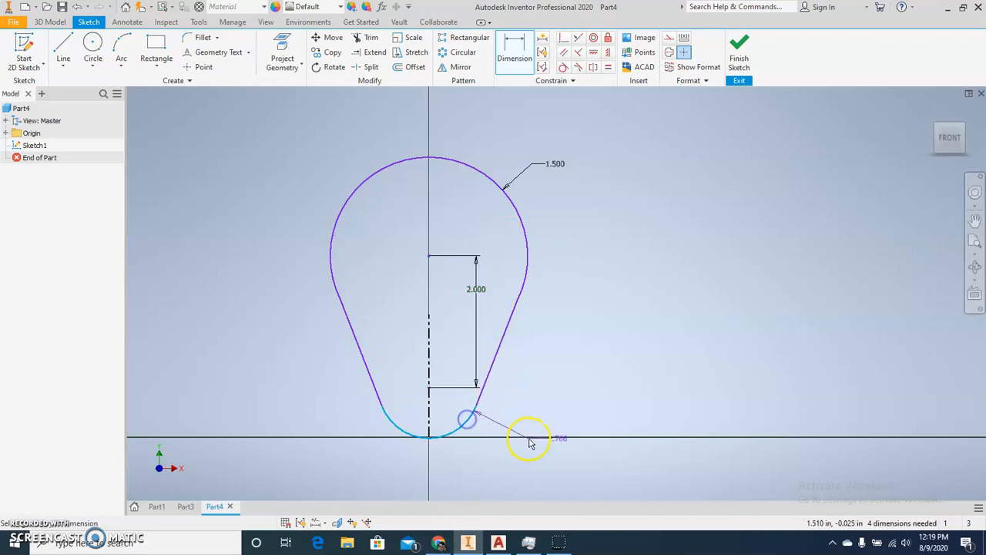
click(524, 454)
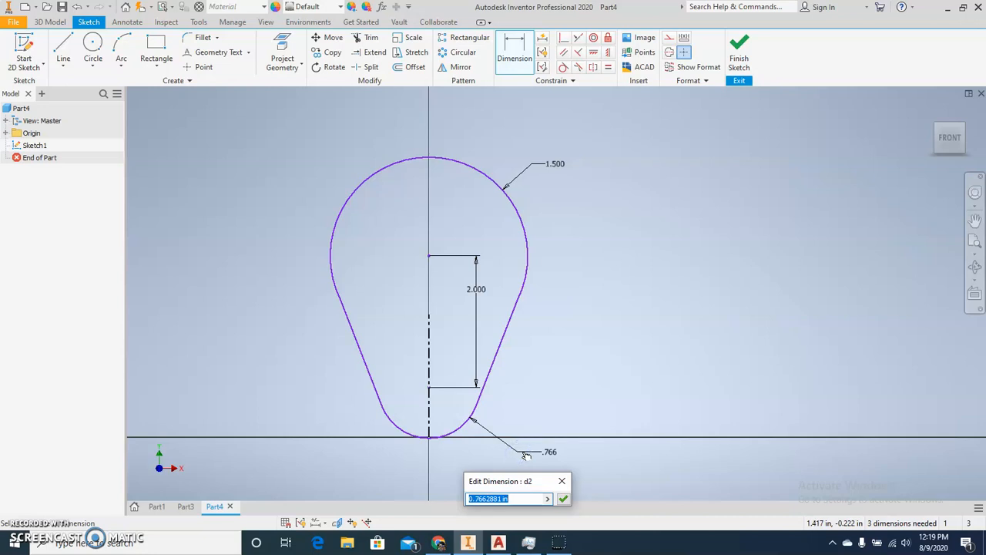
text(.6)
key(Return)
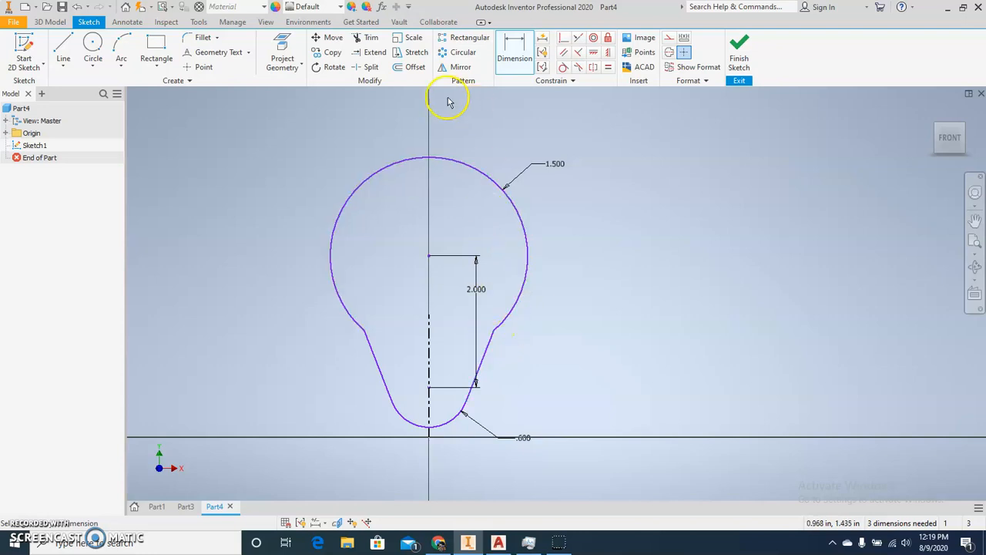
Dimension the angle between the two slanted side lines as 35 degrees
click(376, 361)
click(482, 354)
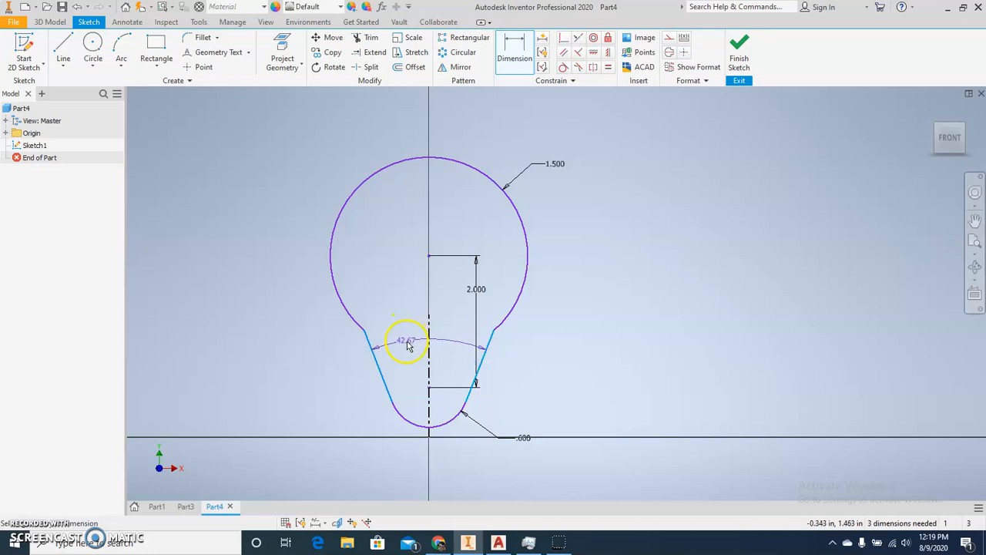
click(409, 298)
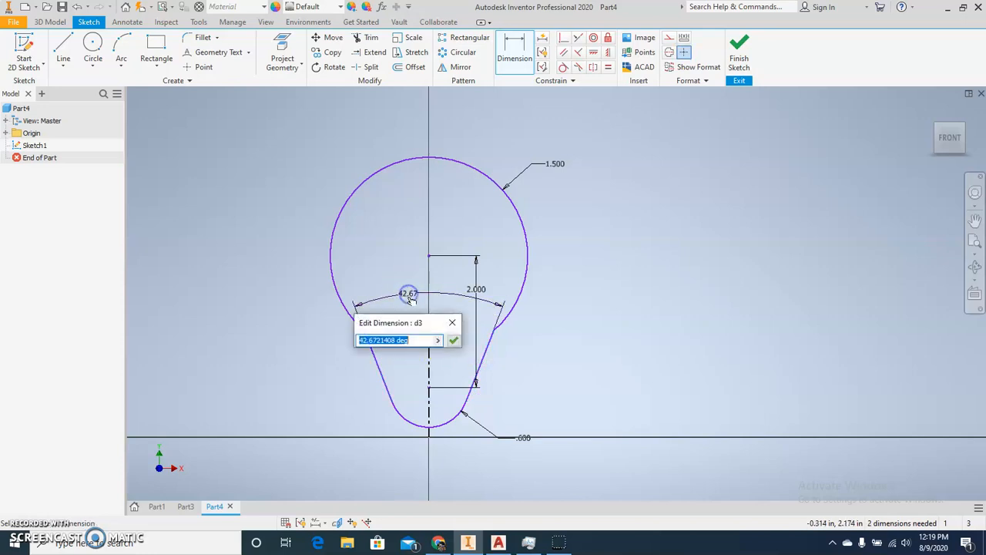
text(3)
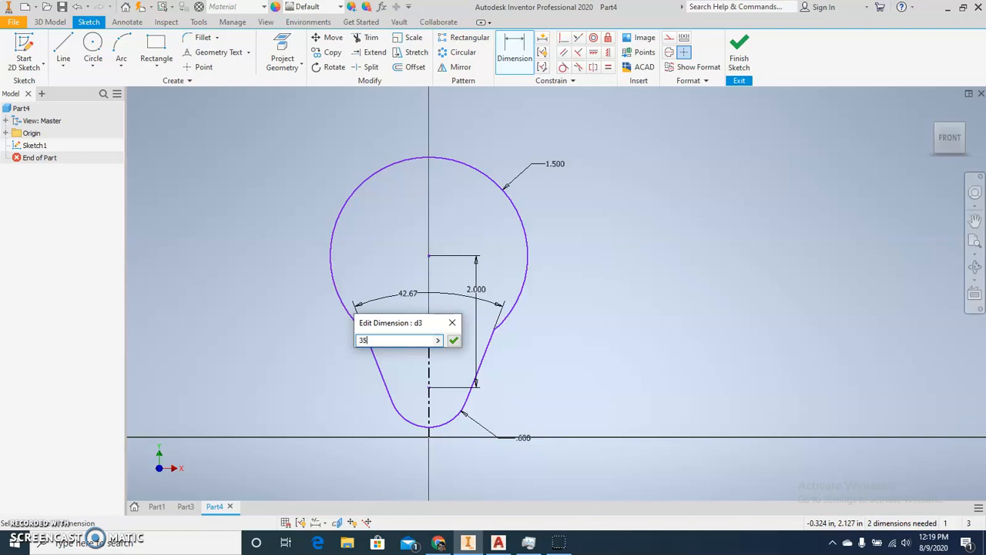
text(5)
key(Return)
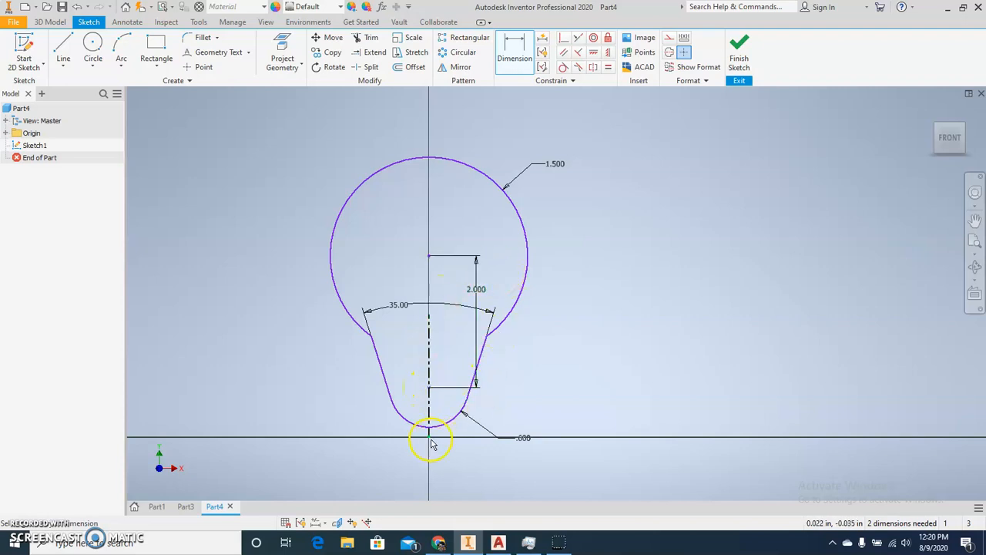
Move the whole profile from the lower arc's center to the sketch origin, allowing the constraints to other geometry to be removed
mouse_move(452, 461)
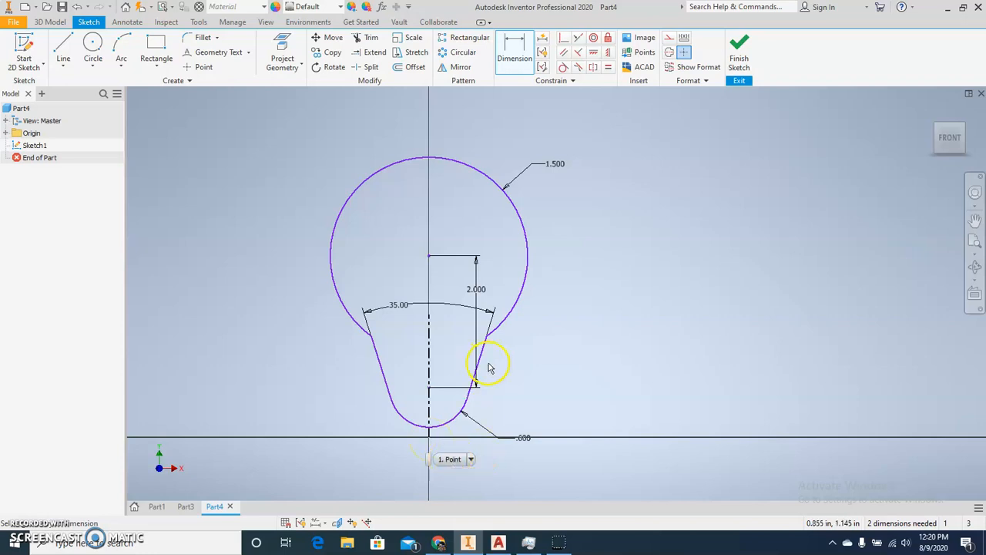
click(330, 40)
mouse_move(666, 470)
mouse_down()
mouse_move(396, 214)
mouse_move(324, 123)
mouse_up()
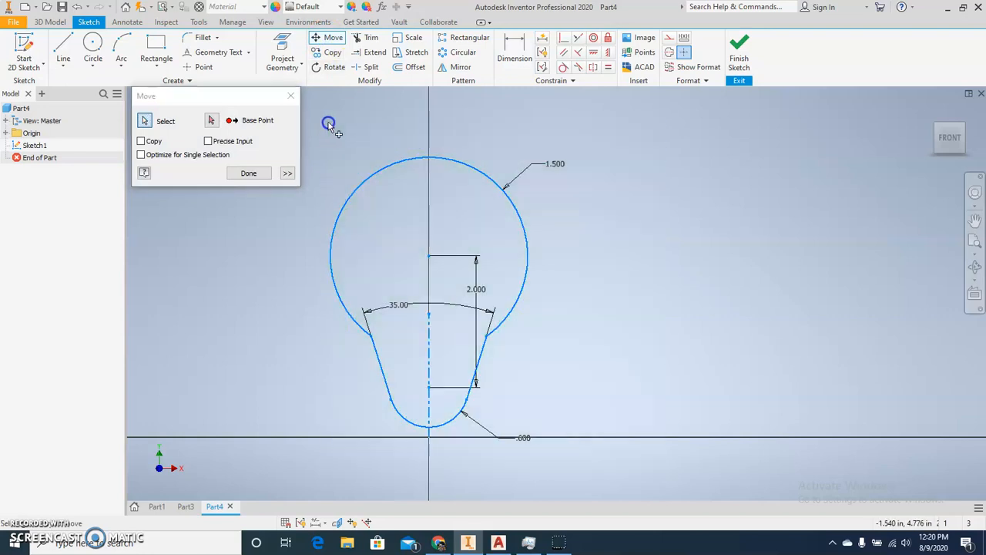
click(212, 121)
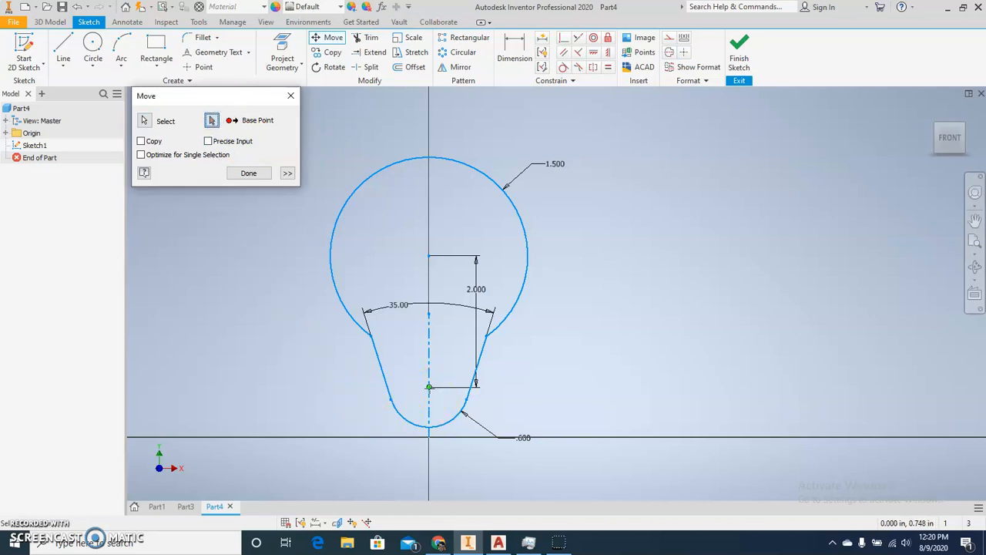
click(429, 387)
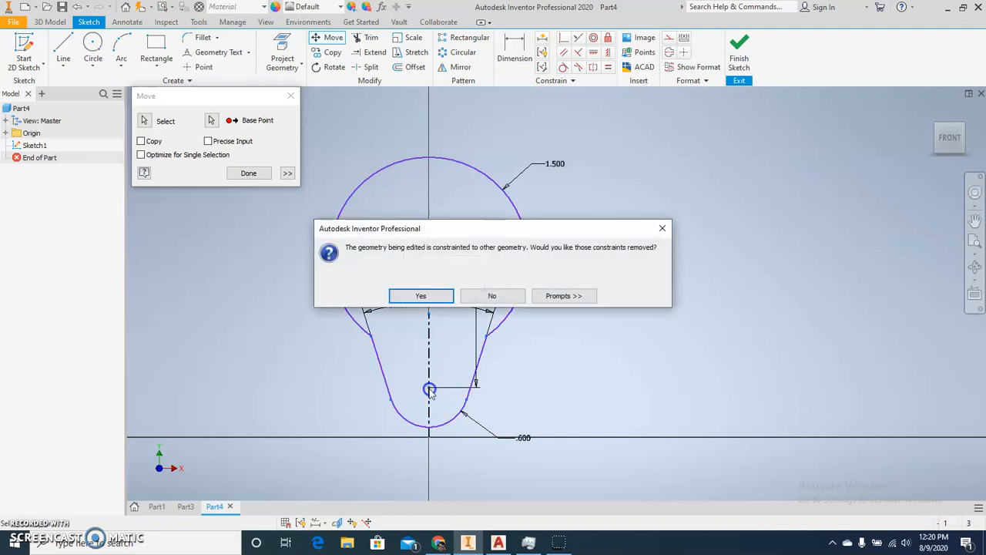
click(420, 296)
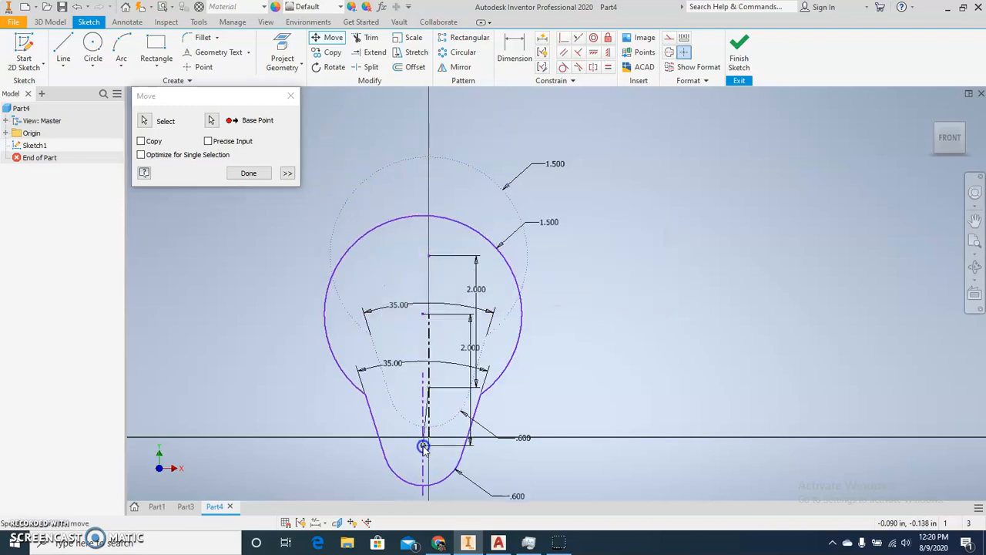
click(430, 437)
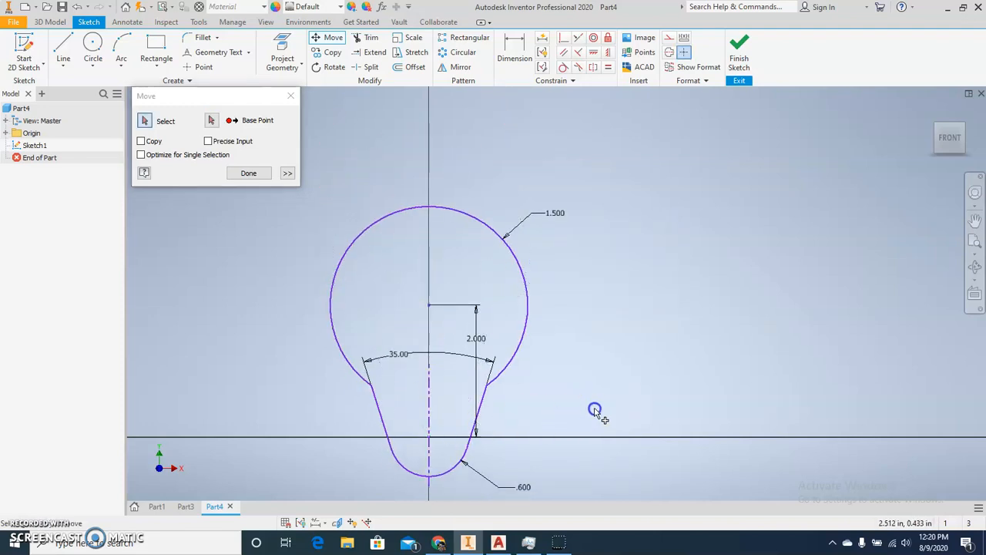
End the Move command and finish the keyhole profile sketch
key(Escape)
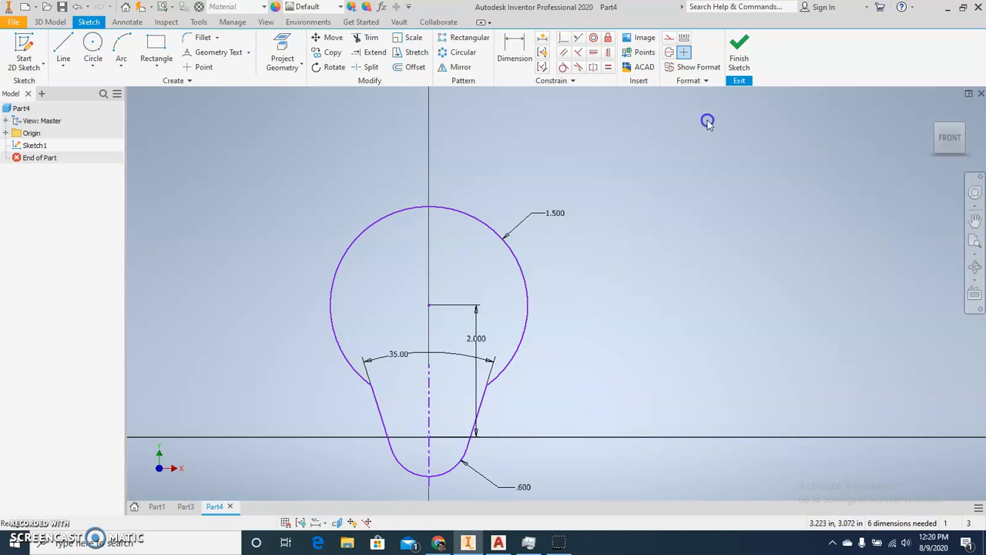
click(745, 52)
scroll(665, 181, up, 3)
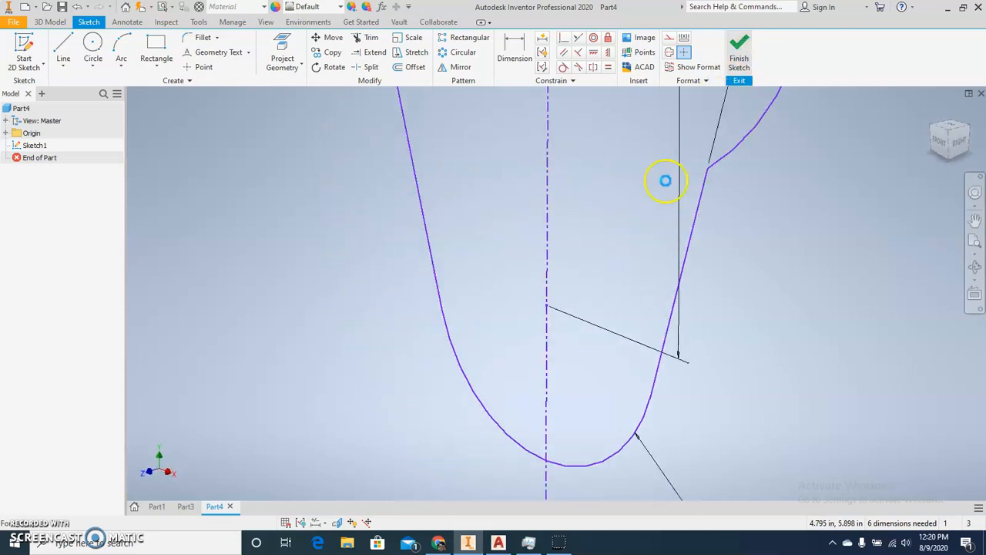
mouse_move(552, 273)
middle_down()
mouse_move(452, 275)
mouse_move(378, 308)
middle_up()
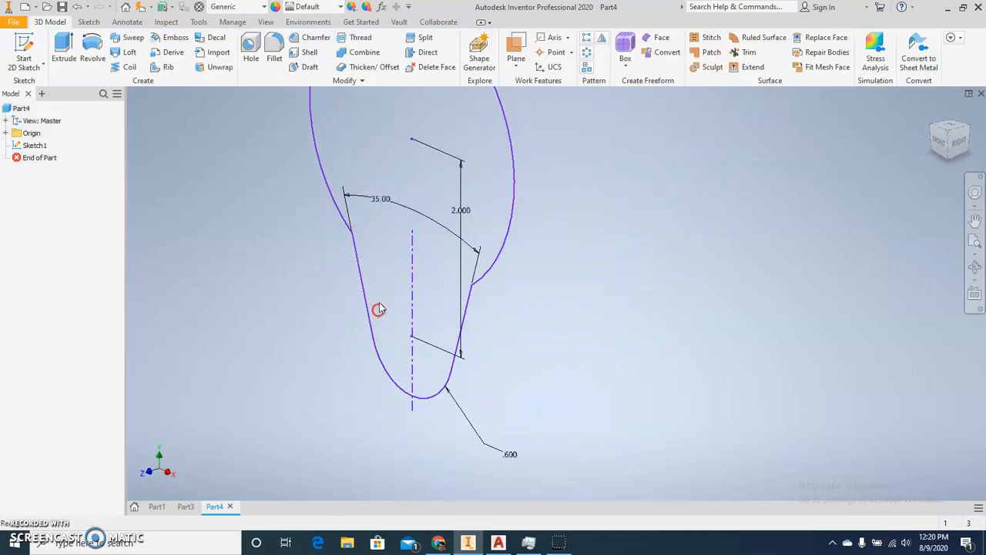
click(74, 48)
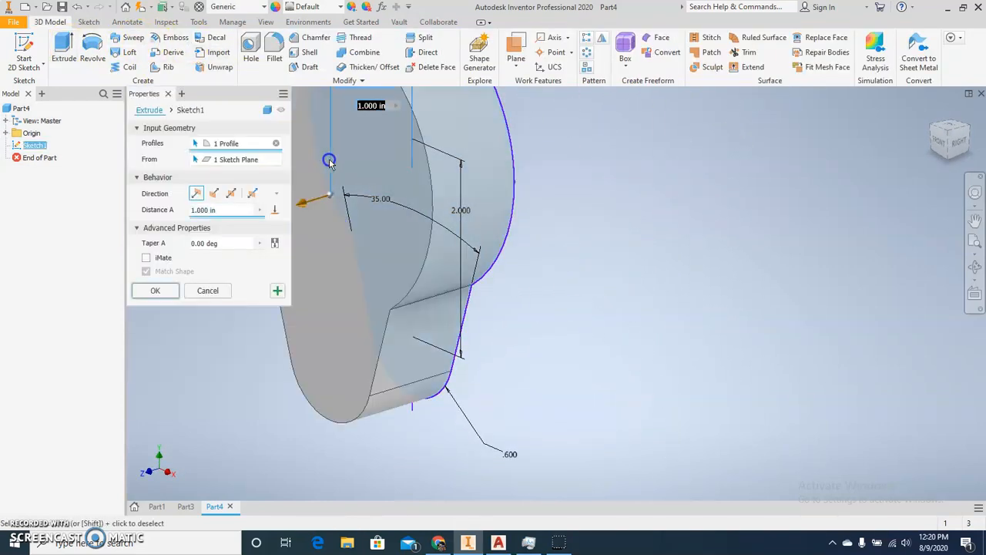
click(229, 506)
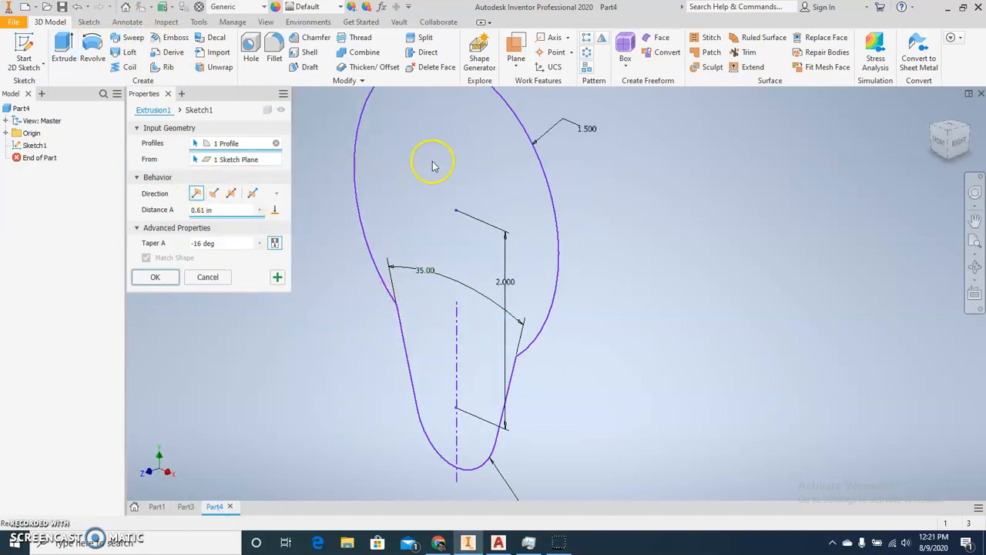
click(208, 277)
Extrude the keyhole profile 0.61 in with a taper of -16 degrees
click(64, 54)
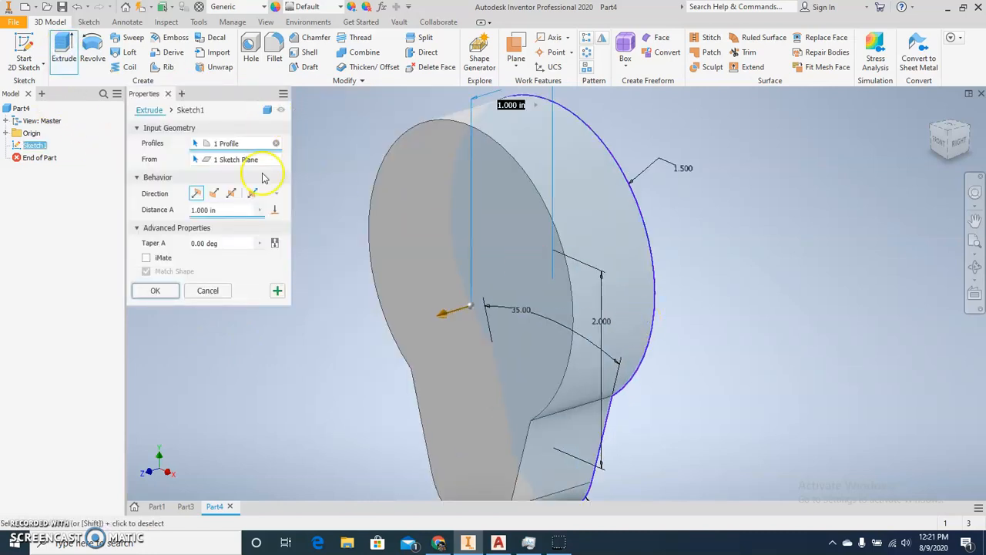
key(BackSpace)
text(.61)
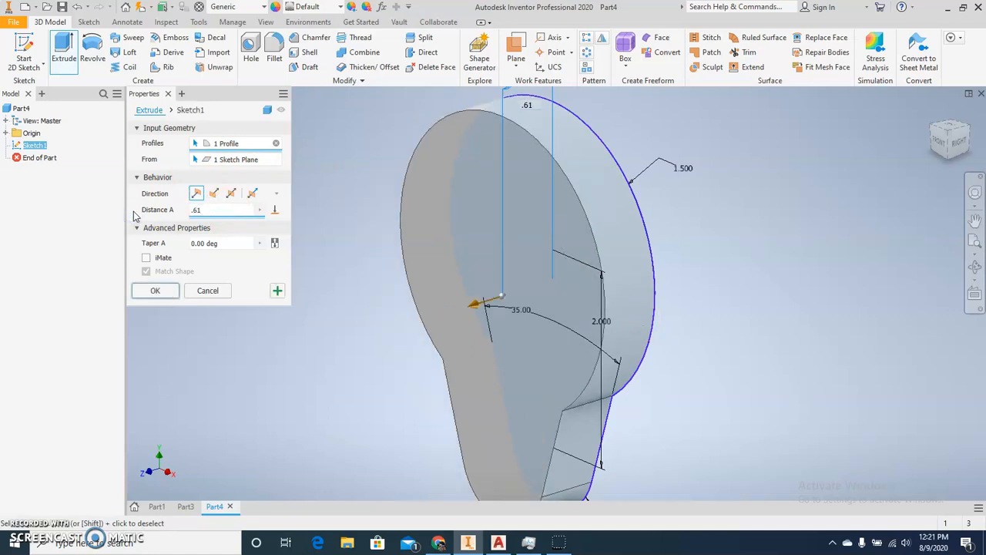
click(229, 243)
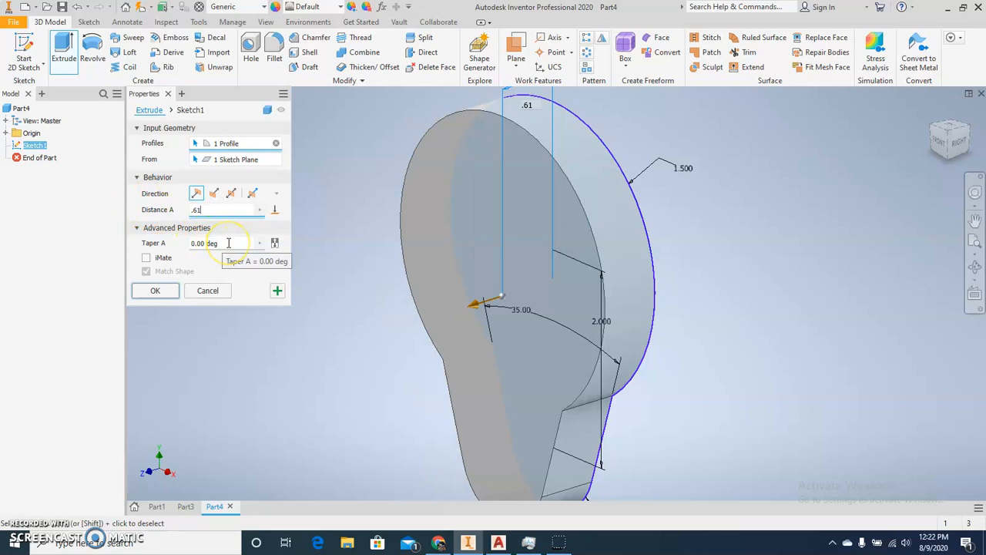
click(155, 245)
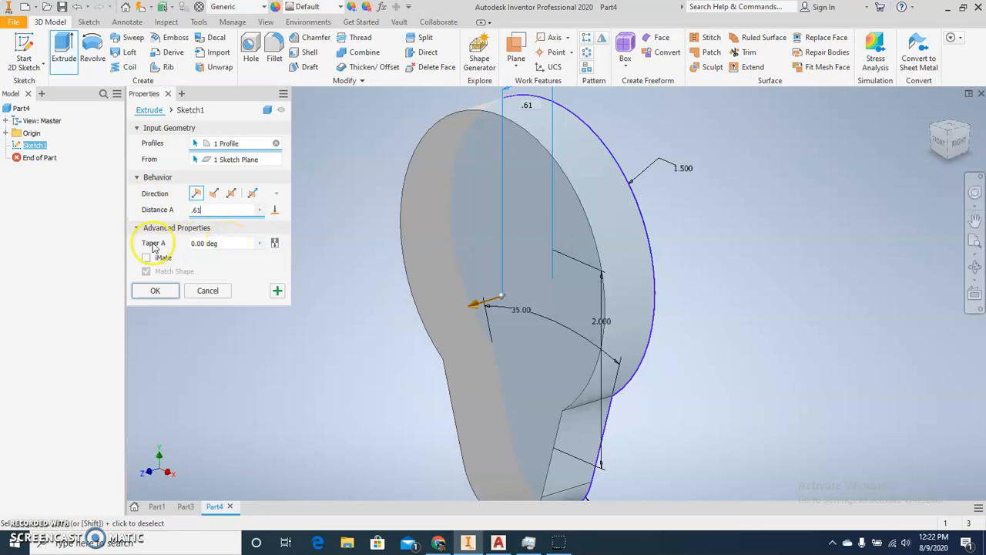
text(0.0)
click(163, 245)
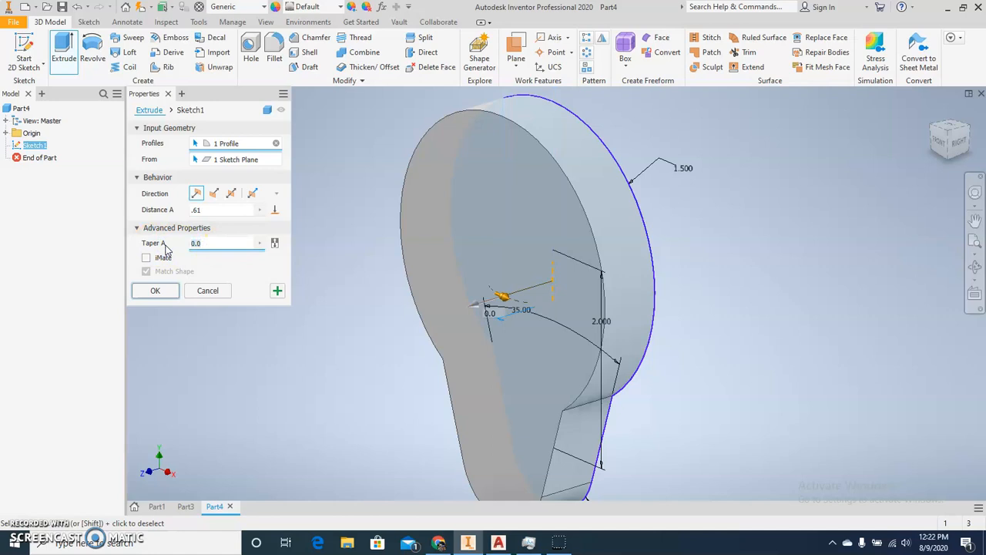
key(BackSpace)
key(BackSpace)
key(BackSpace)
text(-16)
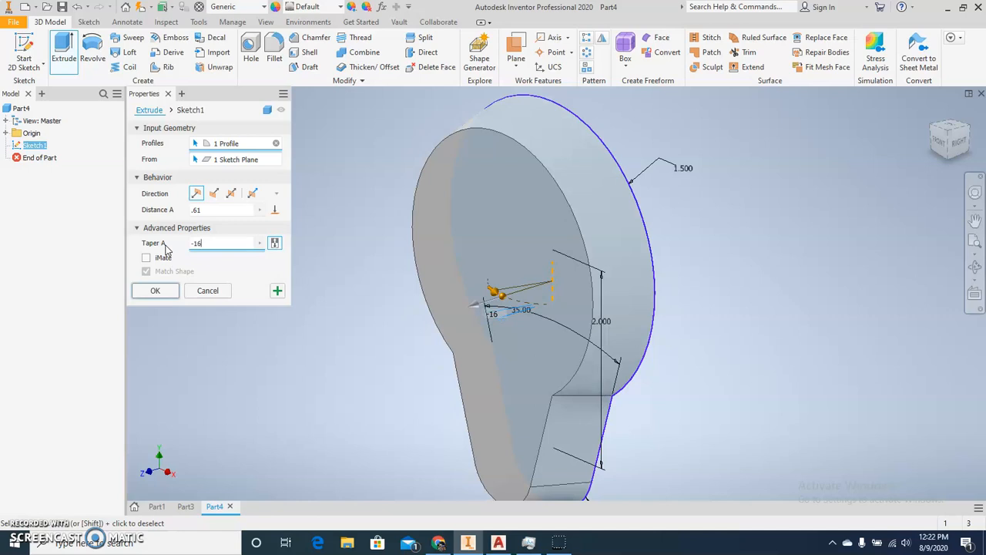
click(160, 291)
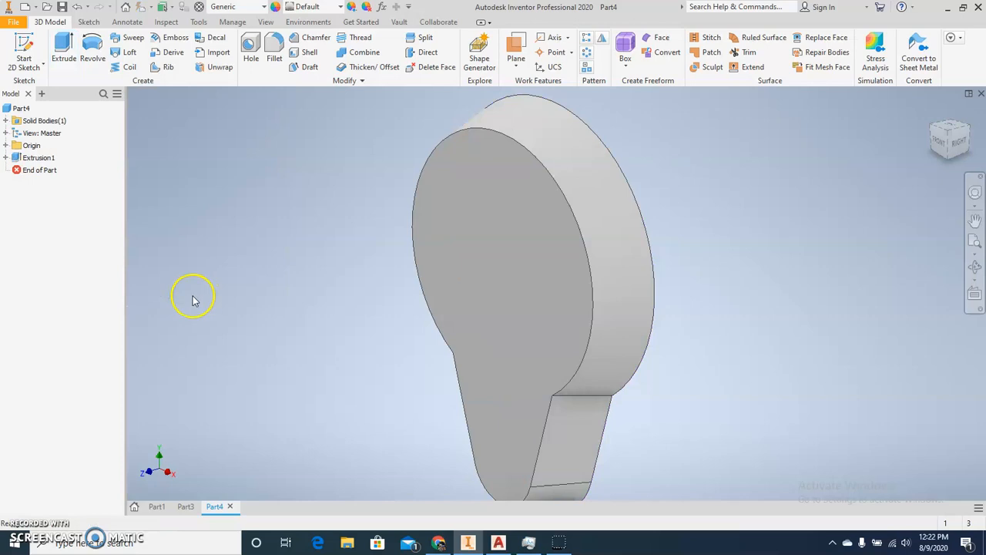
Start a Fillet with a 0.25 in radius on the front-face edges around the narrow lower end
shift+middle_drag(265, 328, 338, 311)
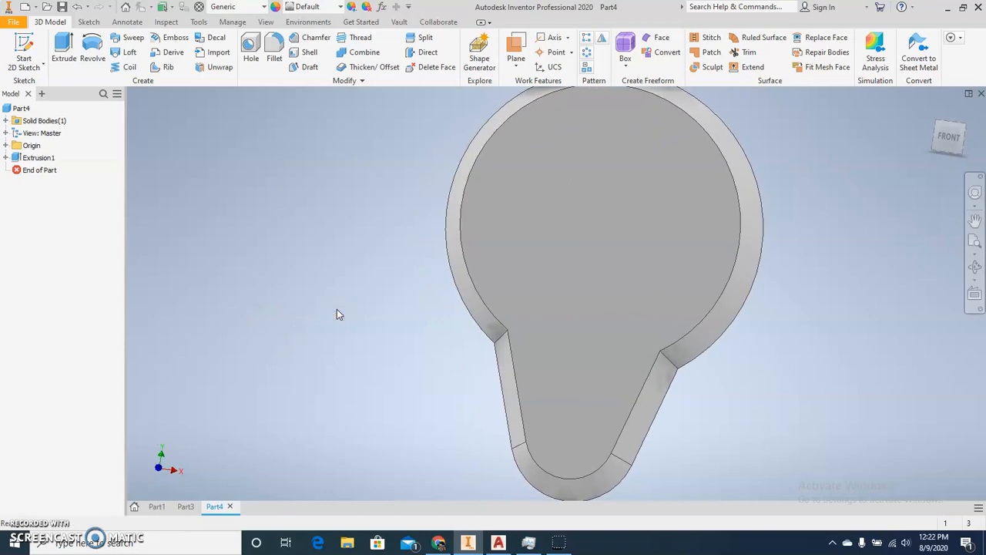
shift+middle_drag(337, 309, 349, 309)
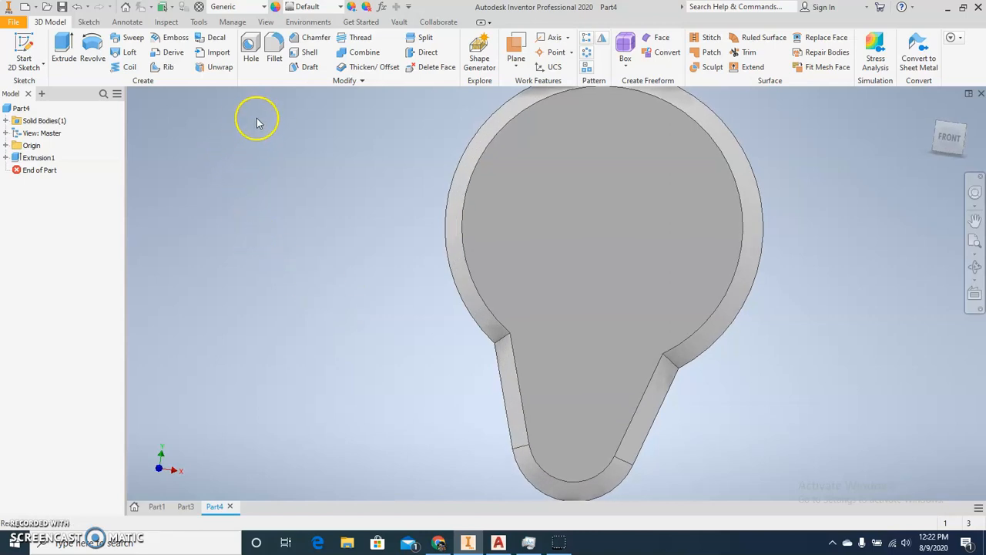
click(275, 55)
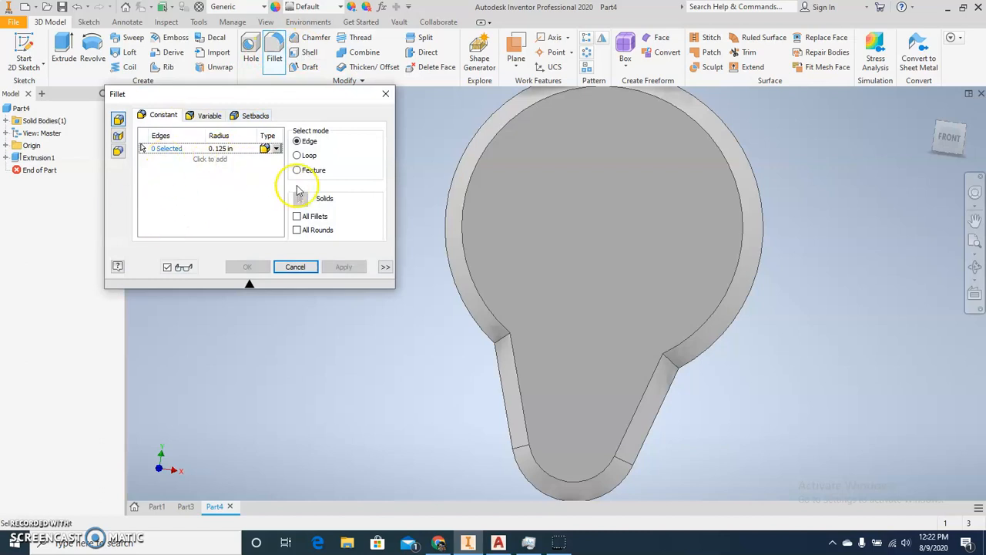
click(230, 148)
key(BackSpace)
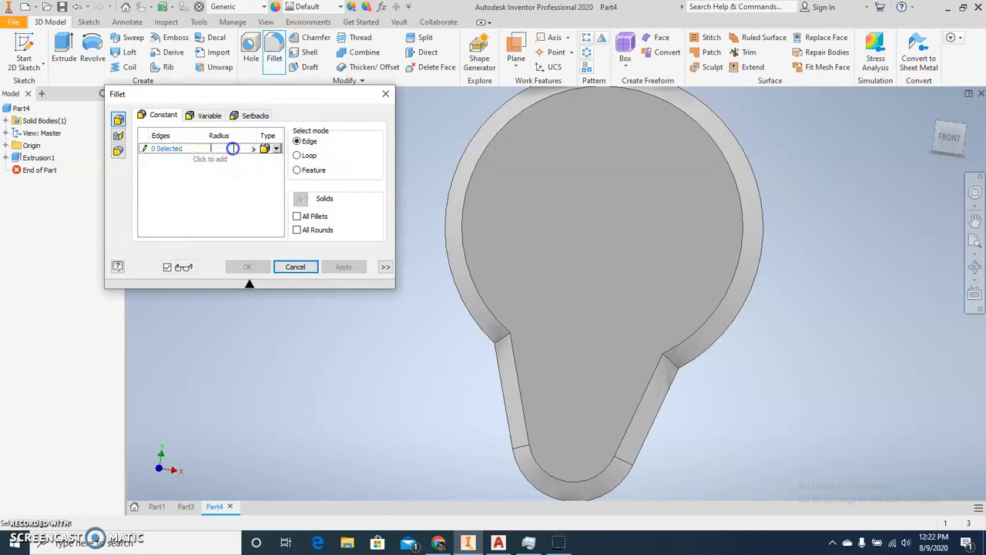
key(Return)
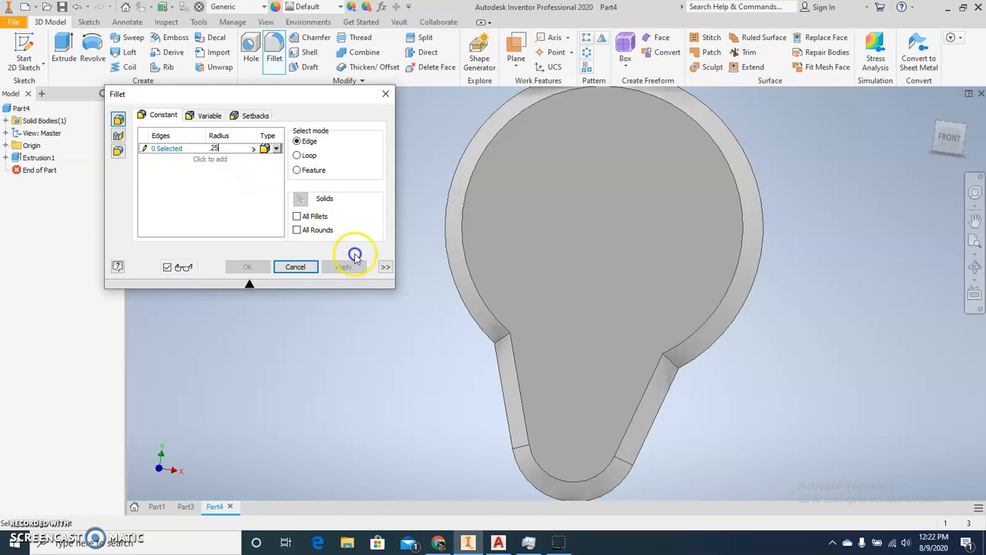
click(518, 369)
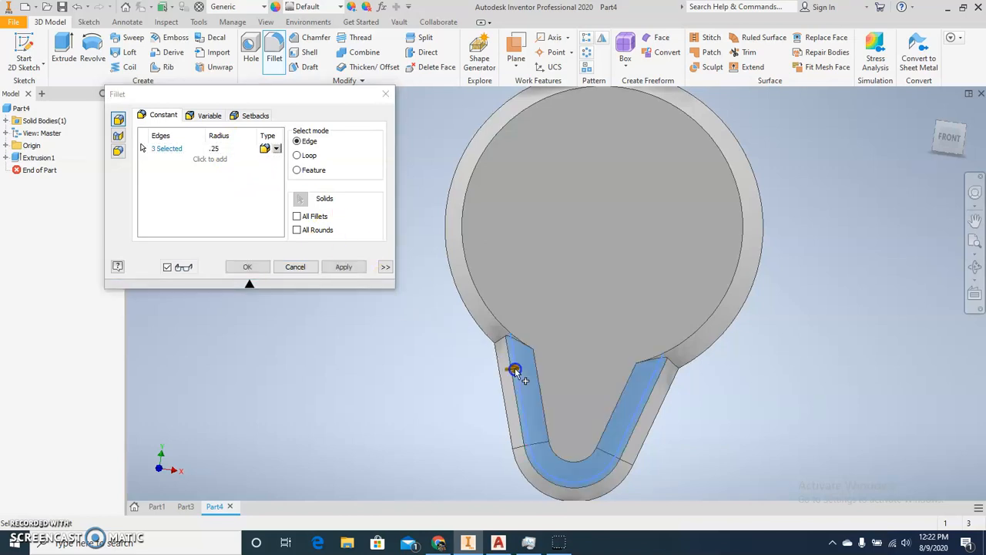
click(568, 391)
click(510, 340)
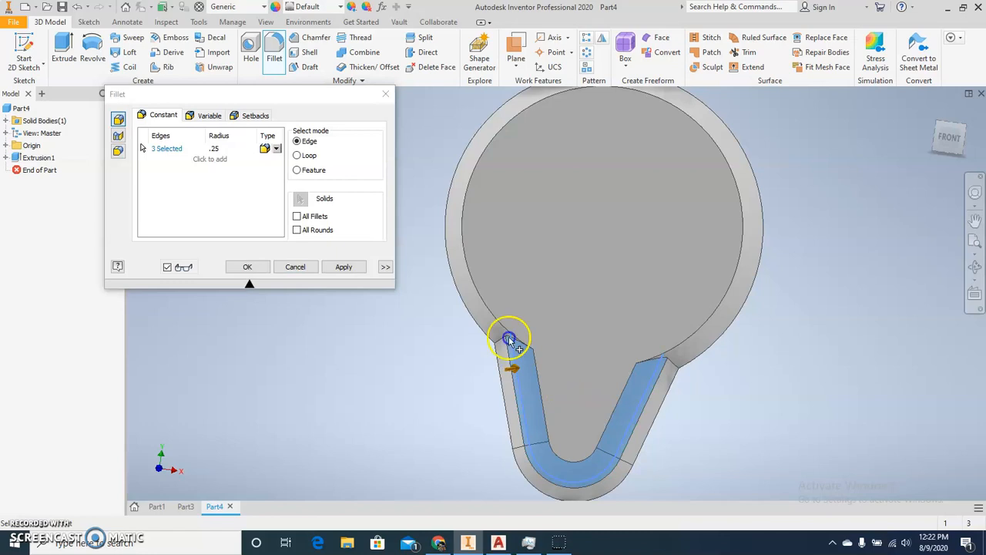
Add the large upper arc's front edge as a second fillet set with a 0.5 in radius and create the fillets
click(200, 159)
click(485, 157)
click(238, 159)
key(BackSpace)
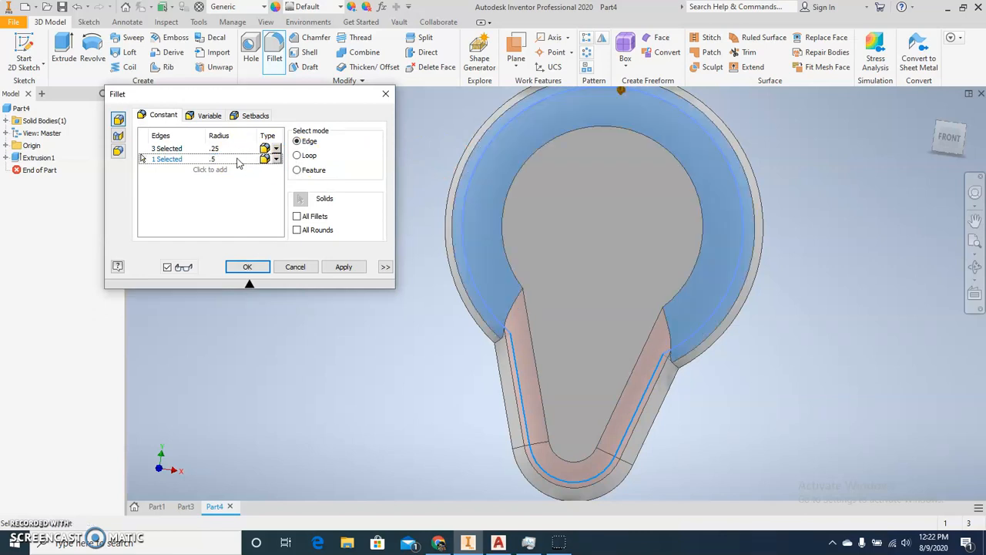
click(252, 266)
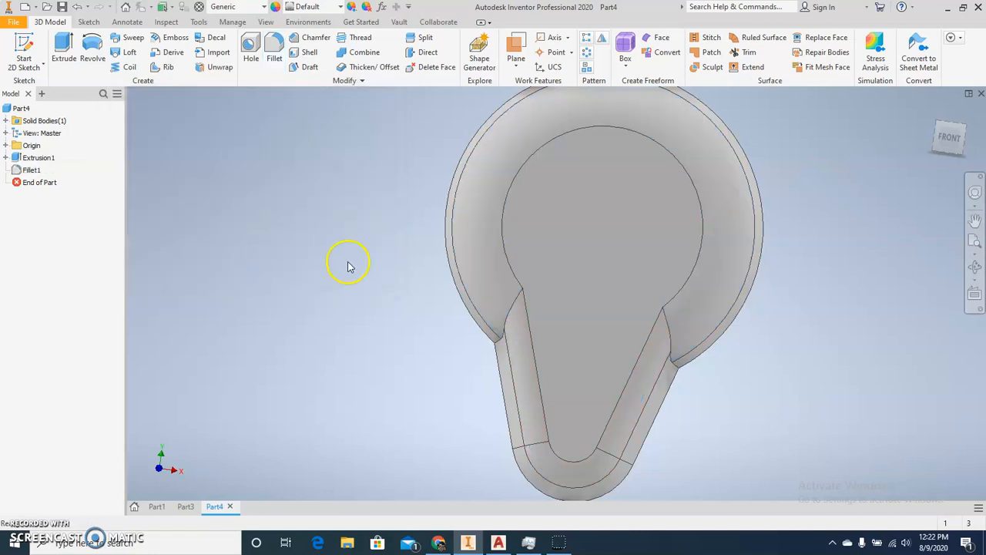
Review the worksheet questions in the browser, then return to Inventor and cut a 1 in through hole concentric with the front face's upper arc
mouse_move(372, 298)
shift+middle_down()
mouse_move(357, 265)
mouse_move(352, 279)
mouse_move(366, 294)
shift+middle_up()
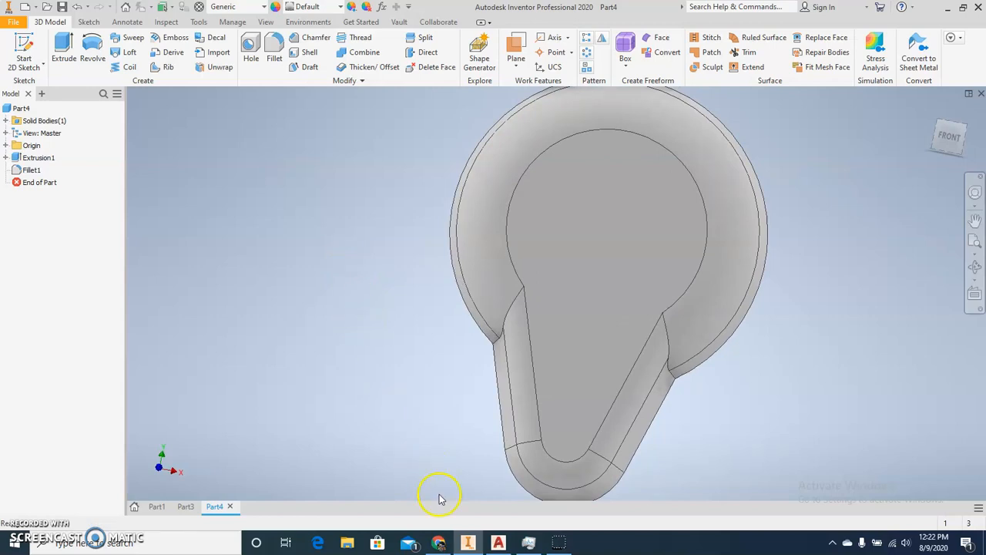
click(438, 542)
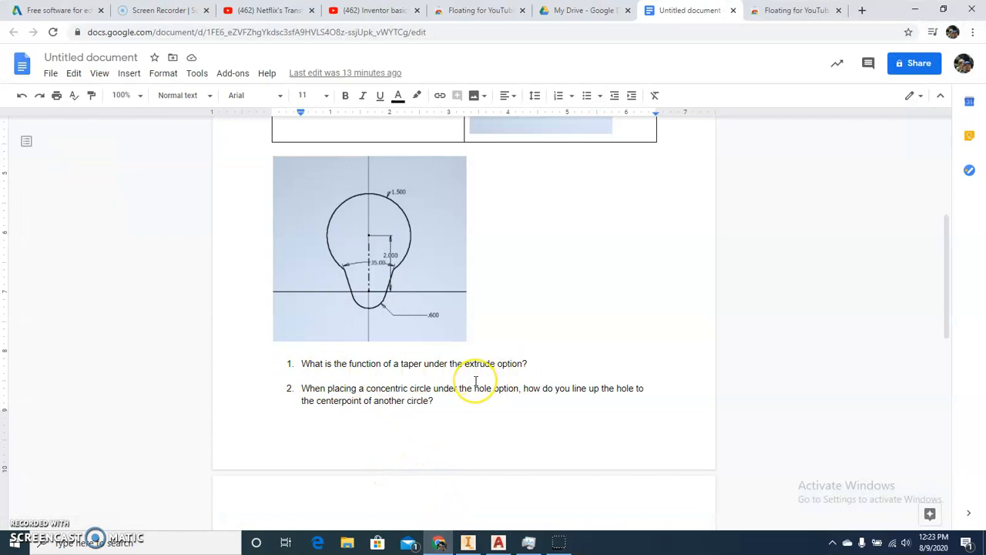
scroll(478, 378, down, 2)
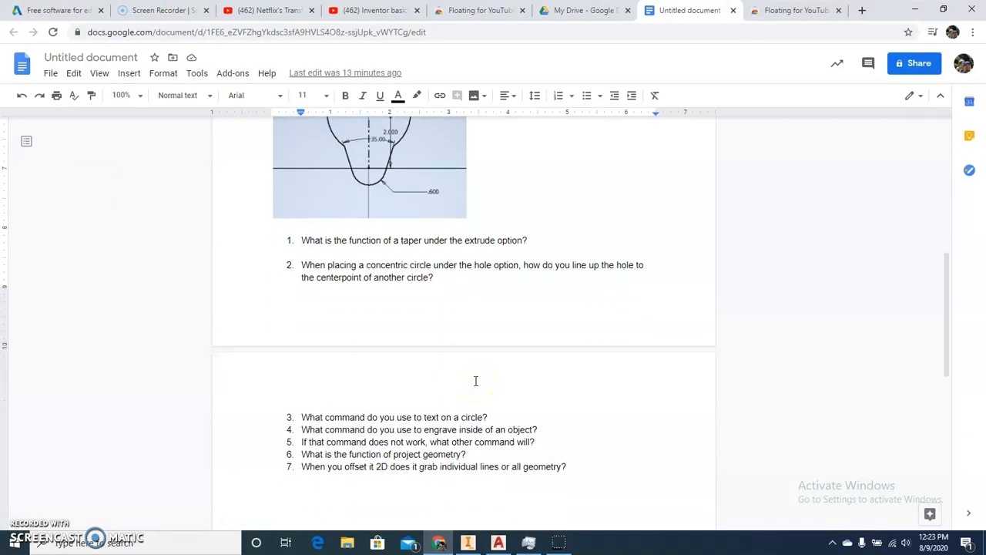
click(468, 542)
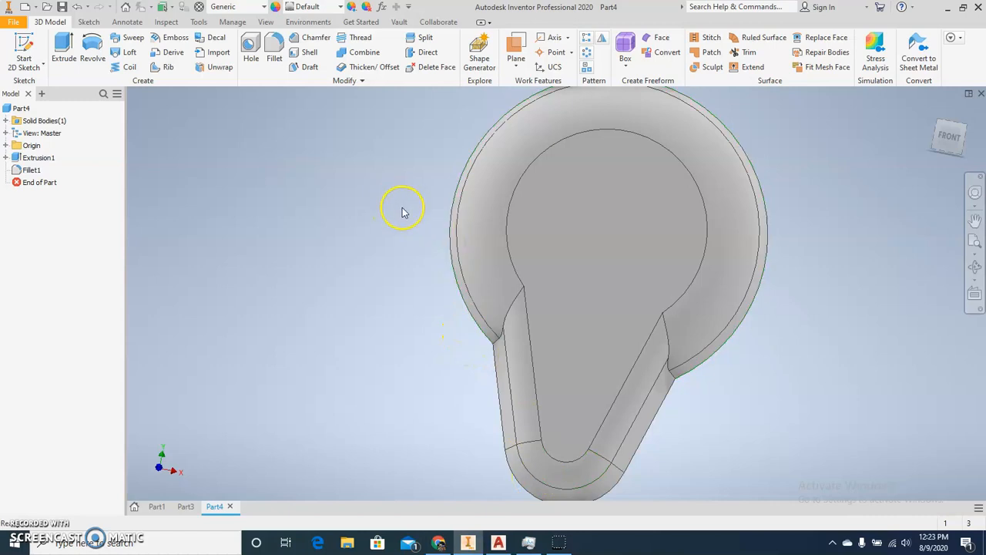
click(253, 49)
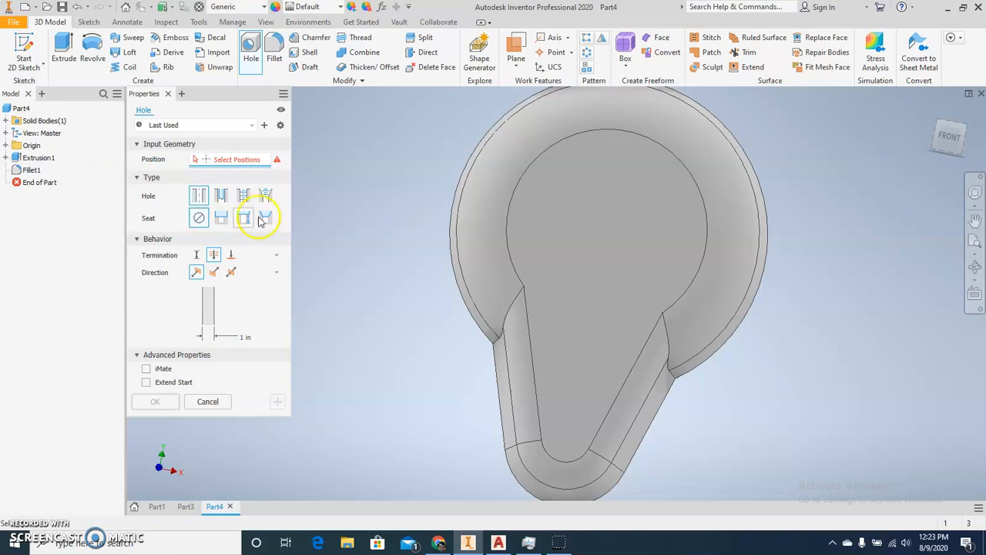
click(592, 228)
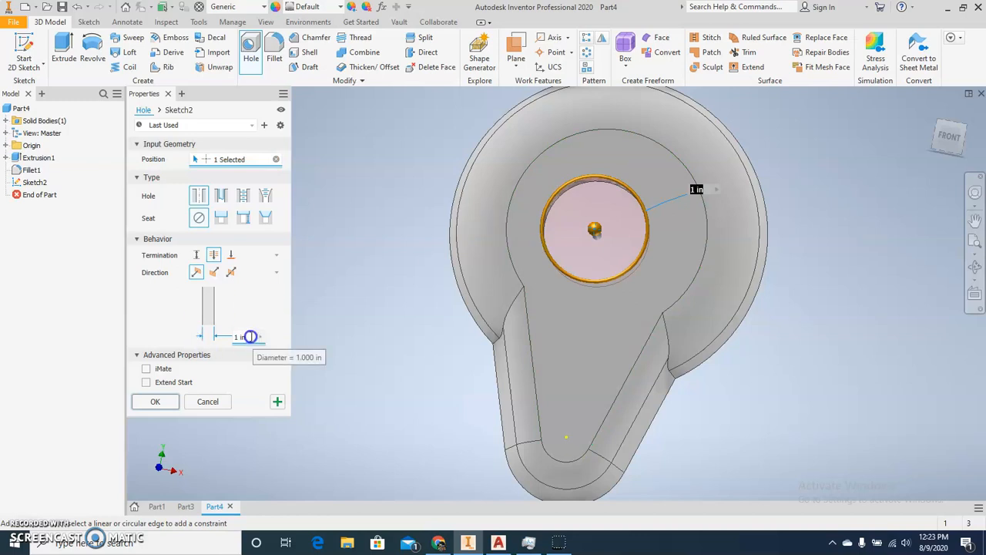
click(758, 233)
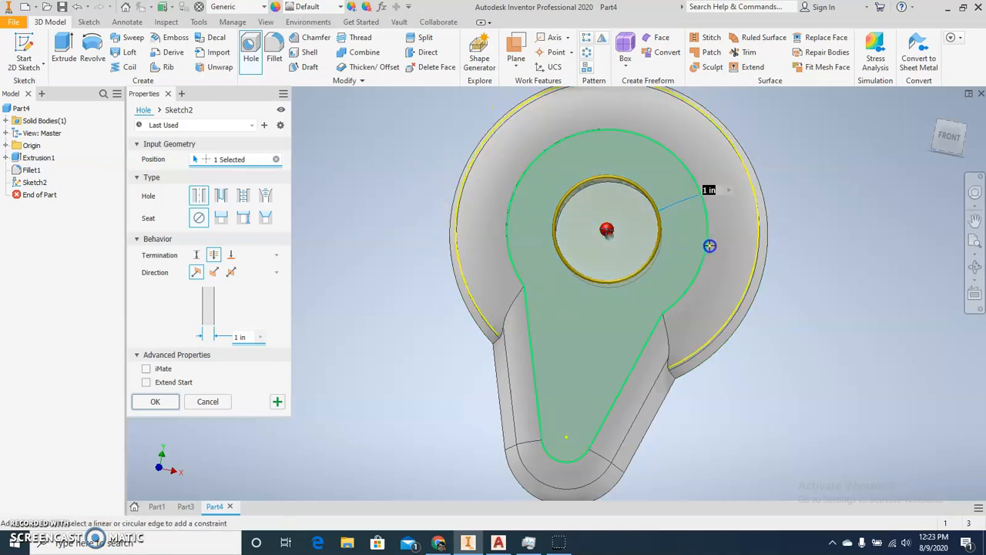
click(153, 402)
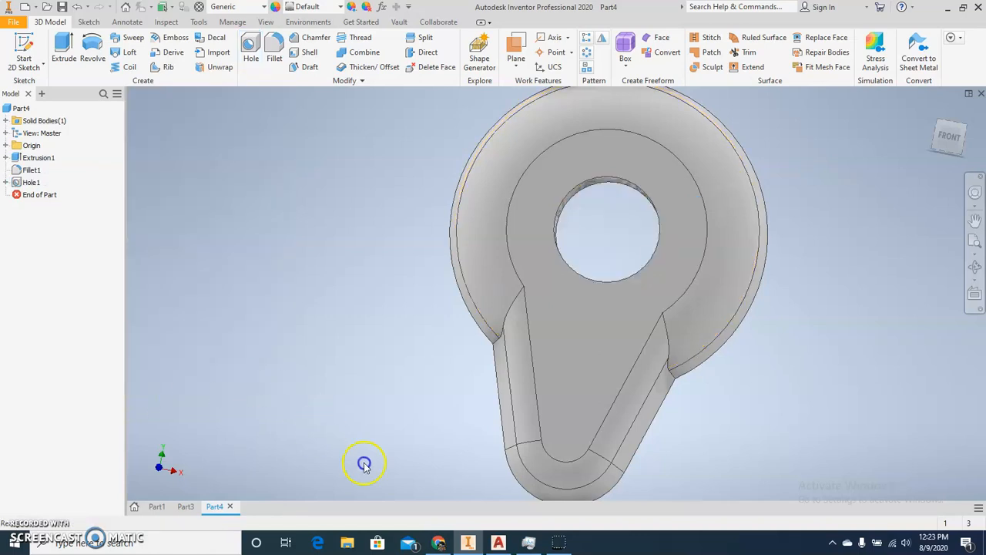
Create a new 2D sketch on the part's flat front face
middle_drag(427, 426, 374, 431)
click(538, 288)
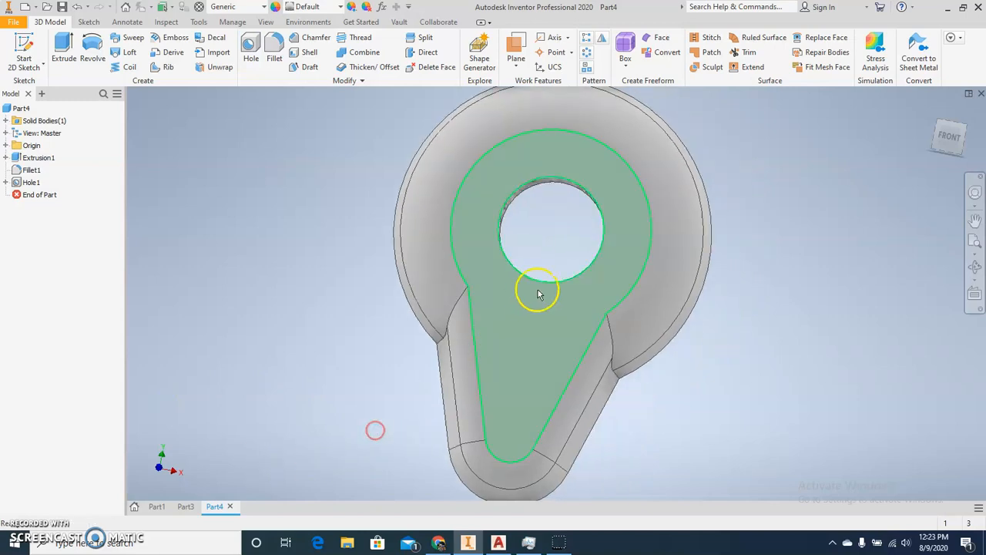
click(535, 347)
click(623, 334)
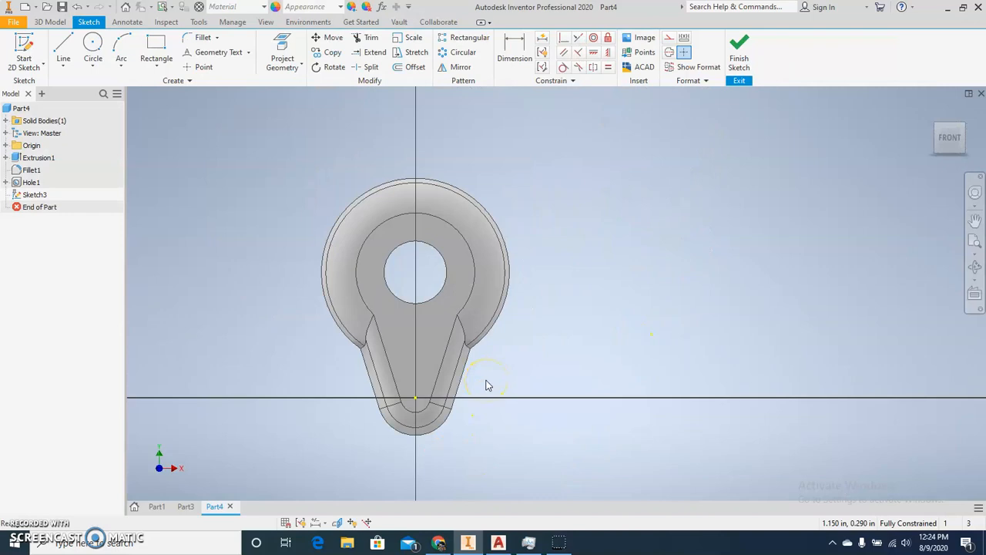
Sketch a vertical rectangle 0.25 in wide and 2 in high in the empty space beside the part
middle_drag(486, 387, 442, 364)
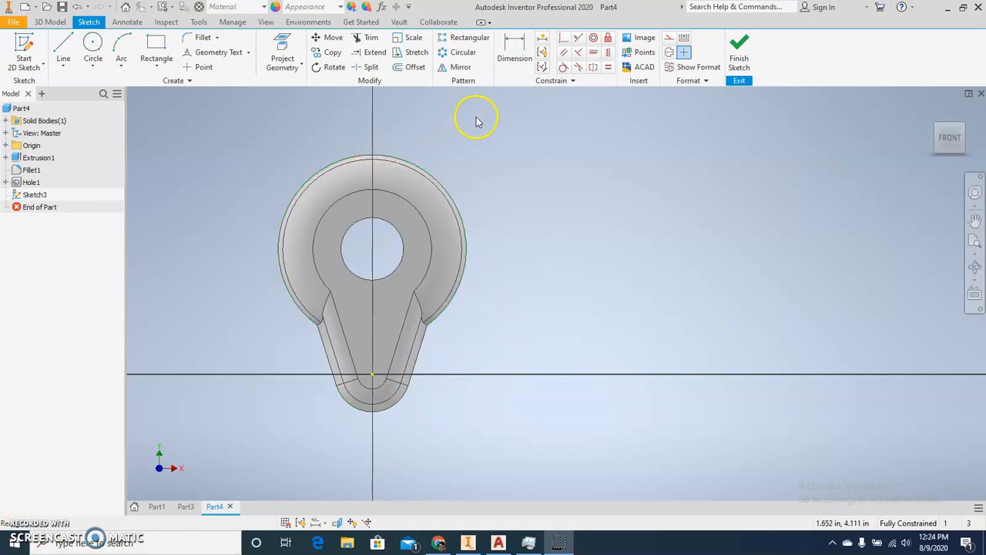
click(157, 48)
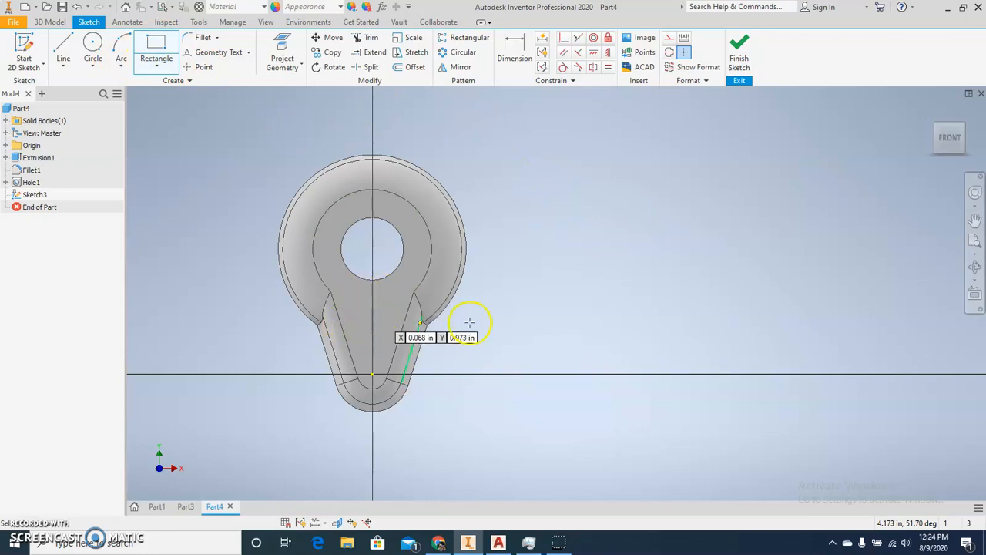
click(560, 170)
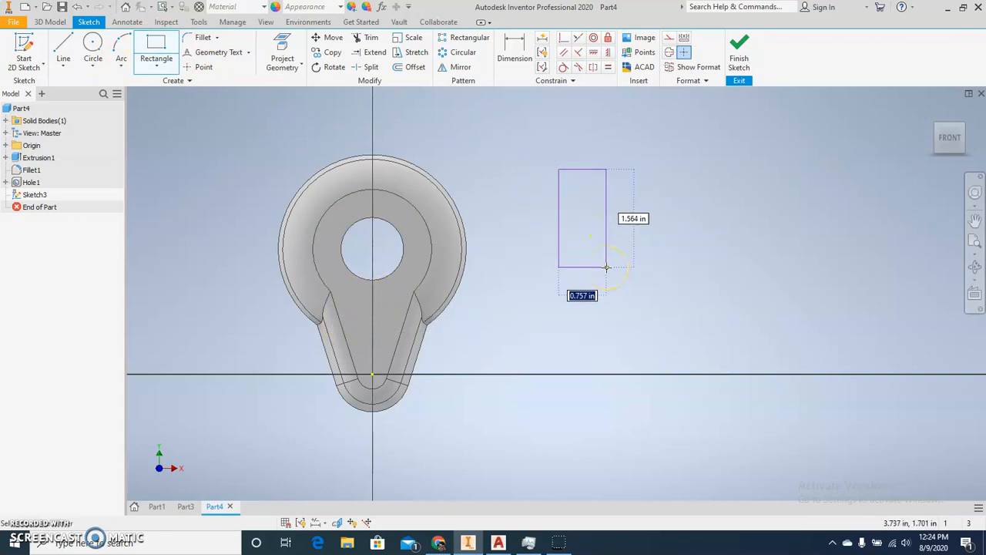
text(.2)
key(Tab)
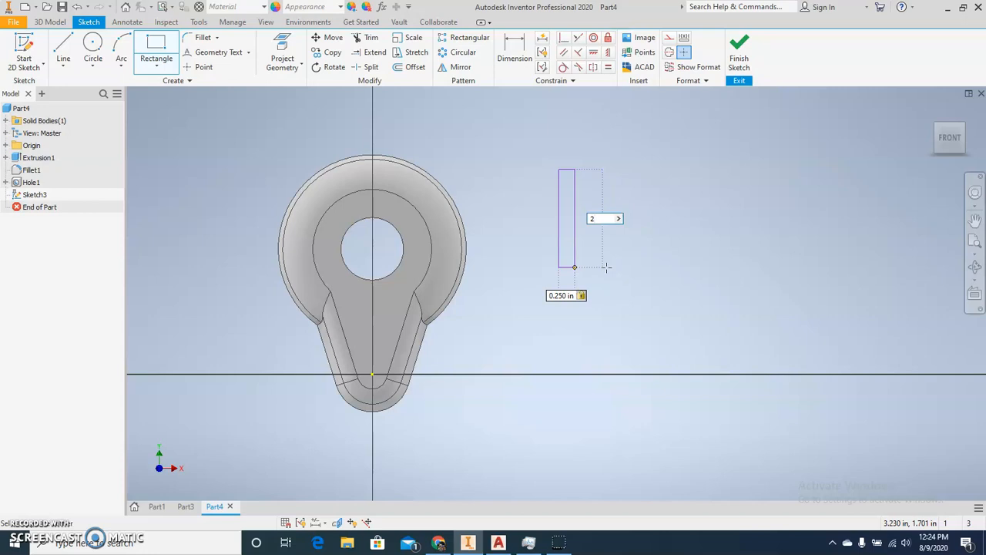
text(2)
key(Tab)
key(Tab)
key(Tab)
key(Return)
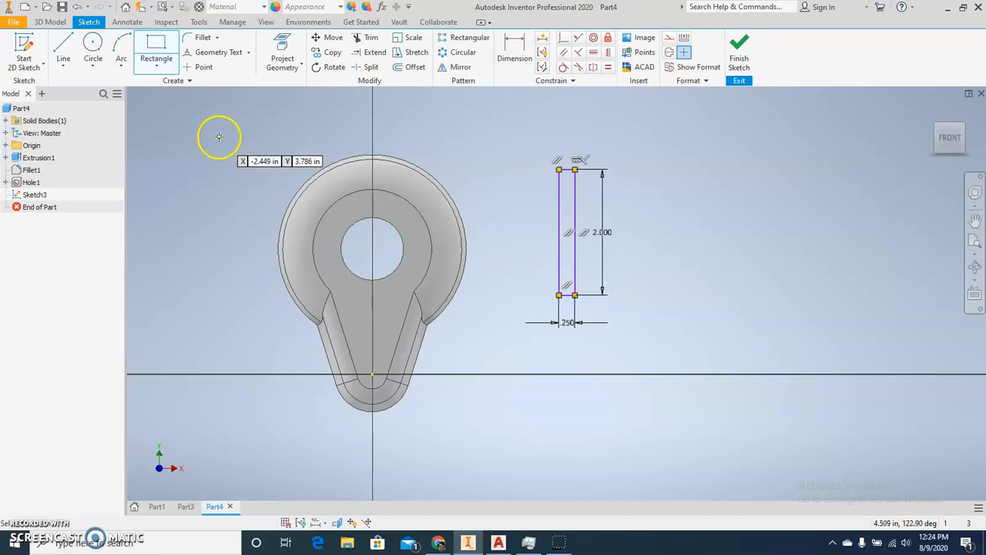
key(Escape)
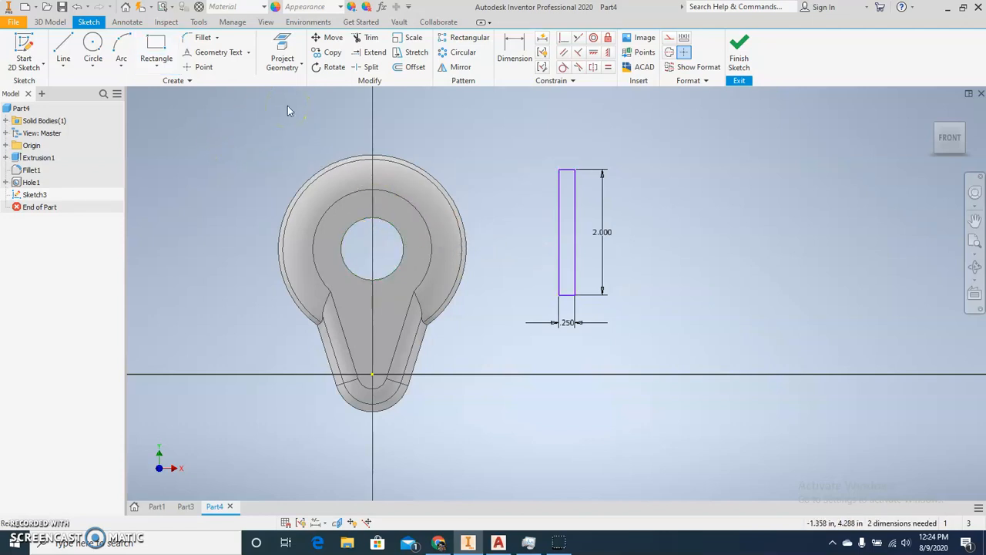
Draw a 0.25 in vertical centerline downward from the midpoint of the rectangle's bottom edge
click(60, 47)
click(669, 52)
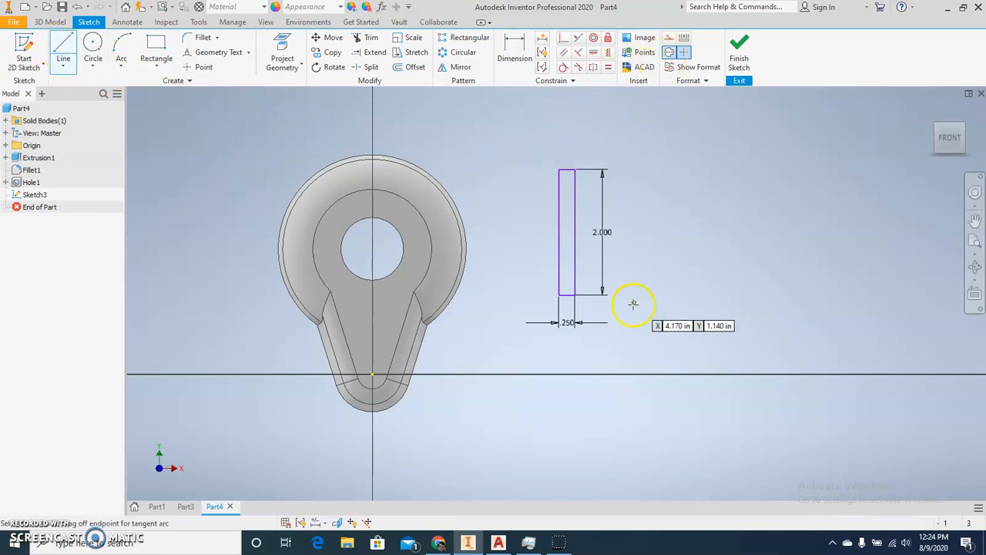
click(567, 295)
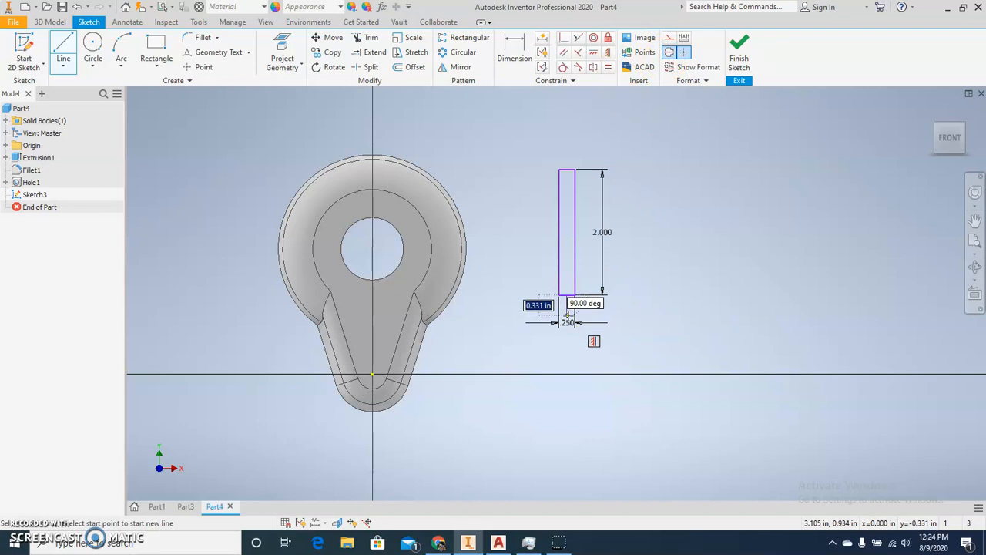
key(Return)
key(Escape)
scroll(570, 303, down, 4)
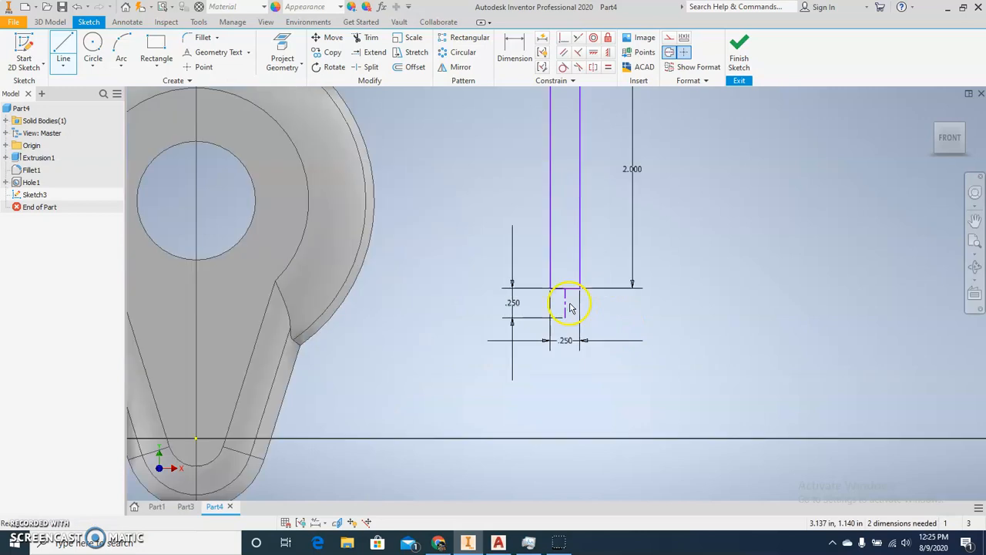
scroll(566, 313, up, 4)
scroll(567, 312, down, 4)
scroll(568, 324, up, 2)
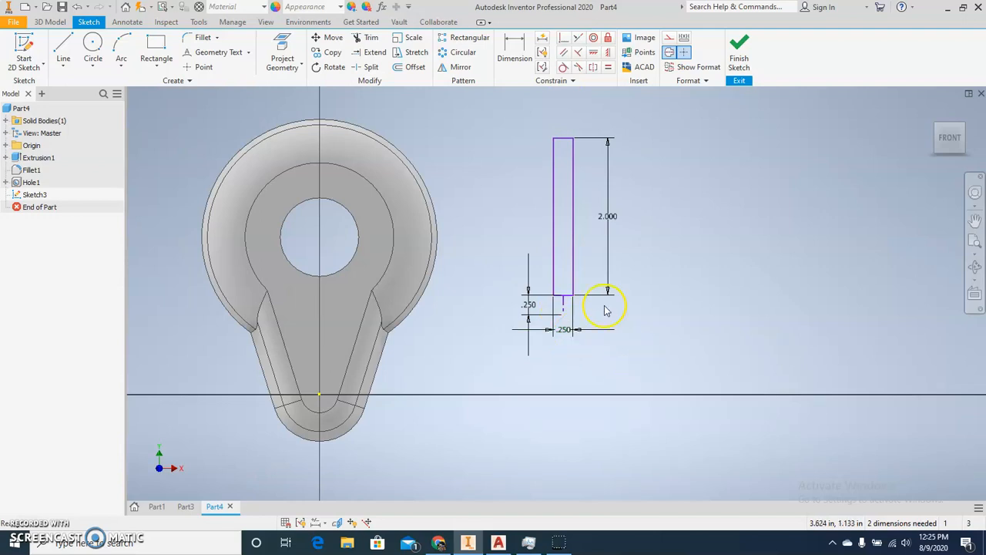
Move the rectangle and its centerline so the centerline's lower endpoint lands on the sketch origin
click(333, 38)
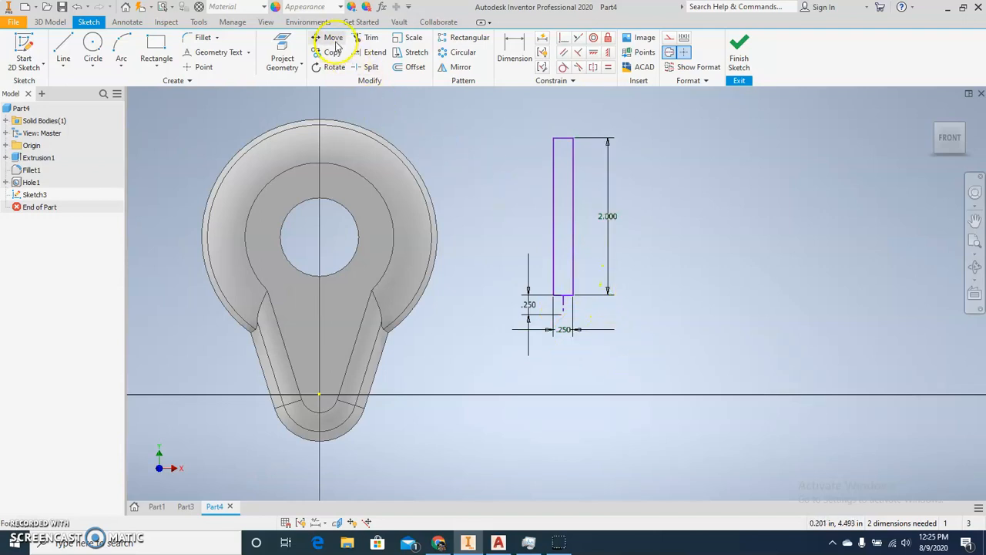
mouse_move(684, 366)
mouse_down()
mouse_move(609, 301)
mouse_move(479, 115)
mouse_up()
click(209, 121)
click(566, 317)
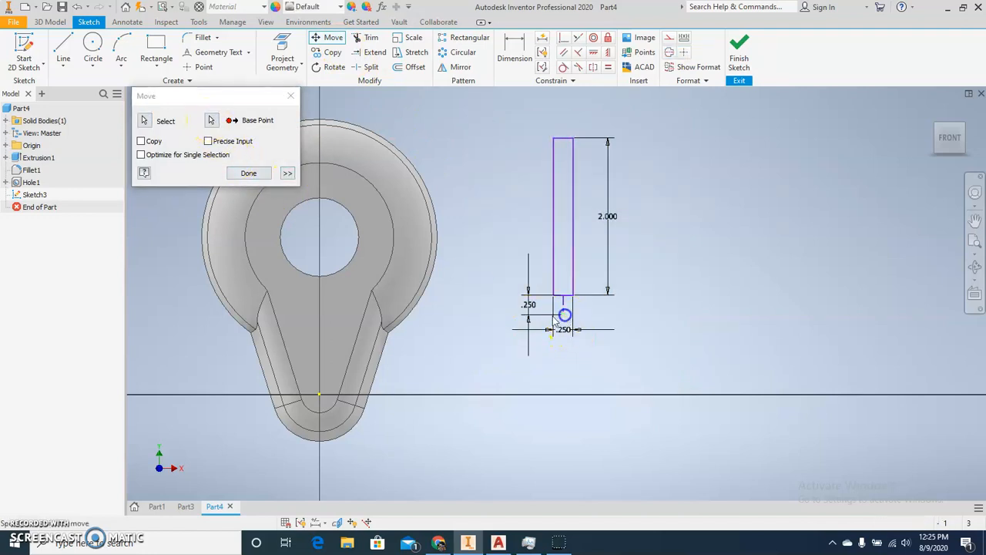
click(319, 397)
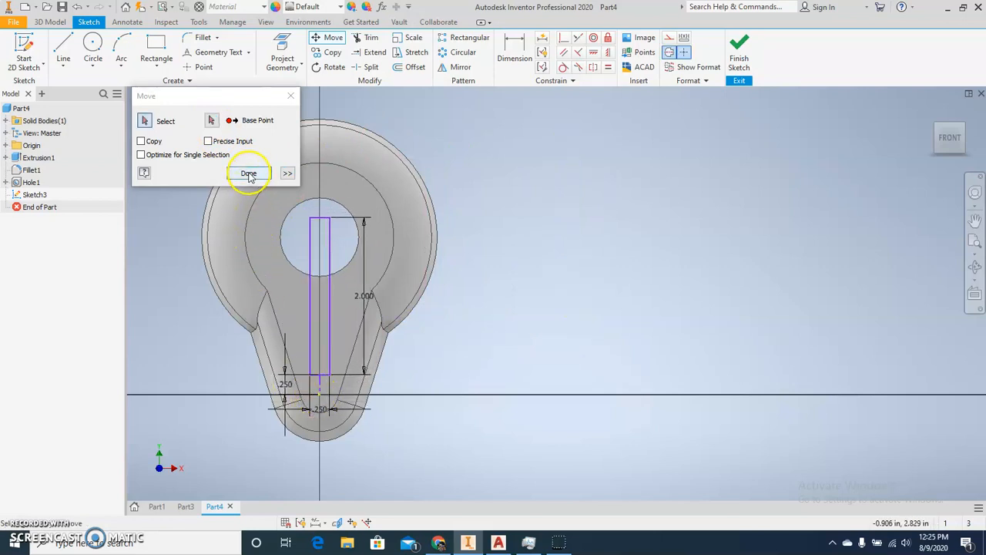
click(248, 173)
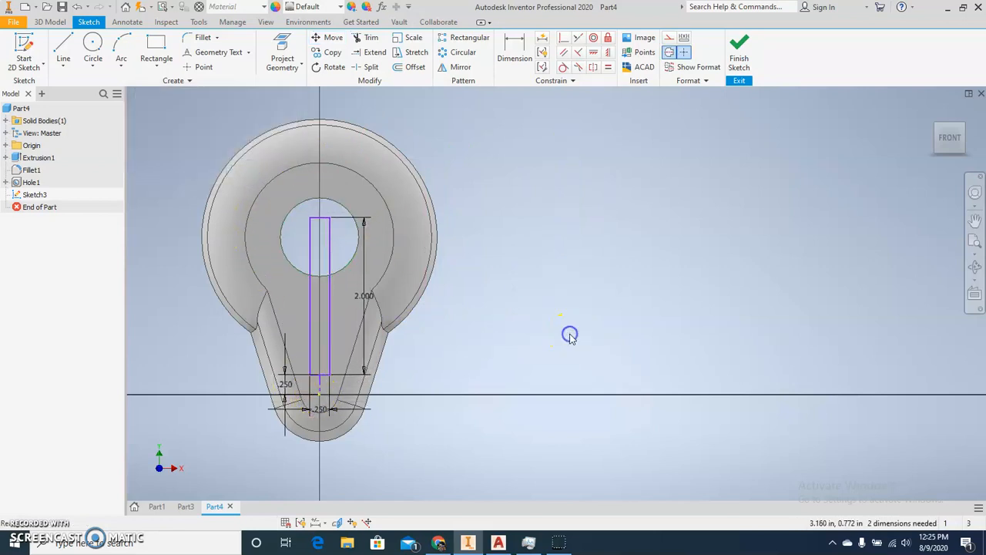
middle_drag(510, 361, 559, 331)
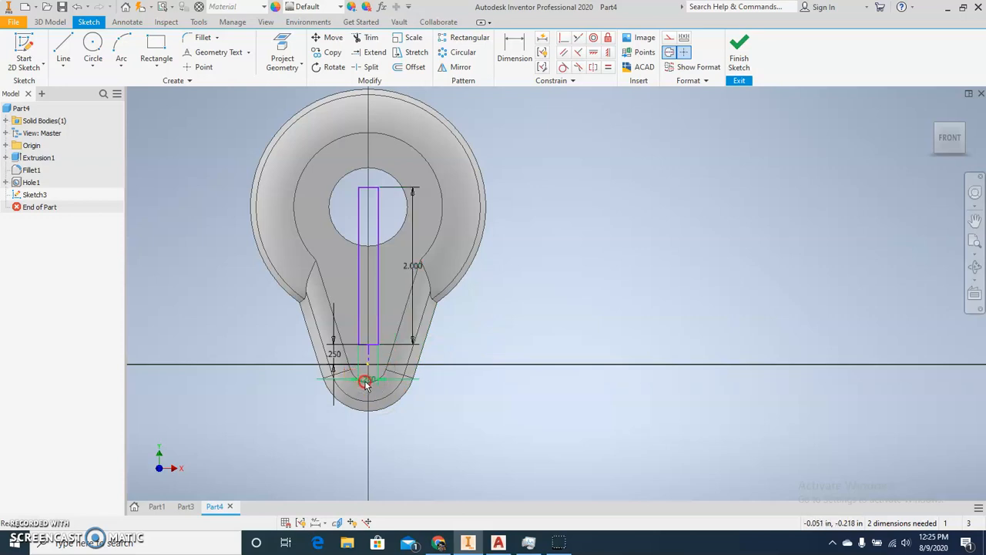
click(480, 351)
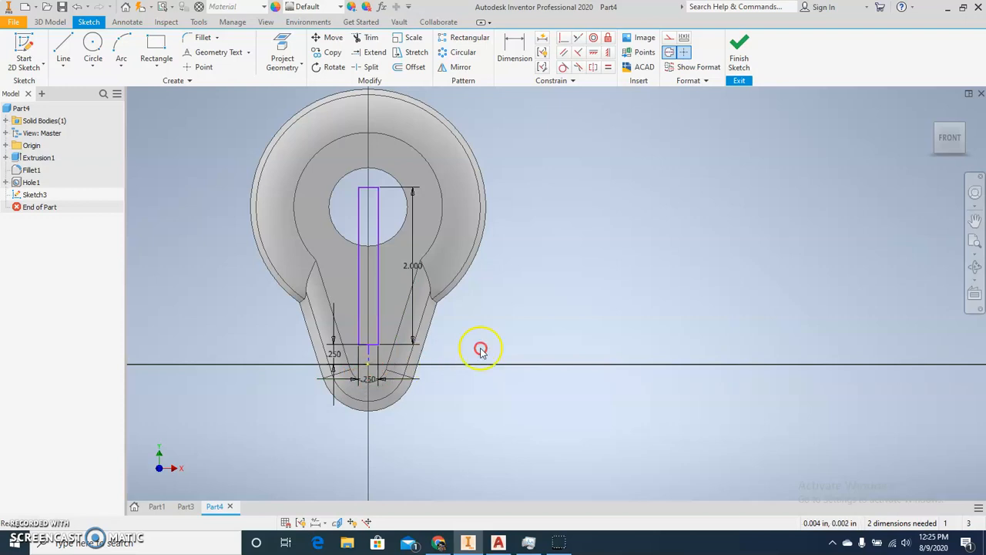
Finish the sketch and extrude the rectangle as a cut 0.25 in deep into the part's front face
click(738, 56)
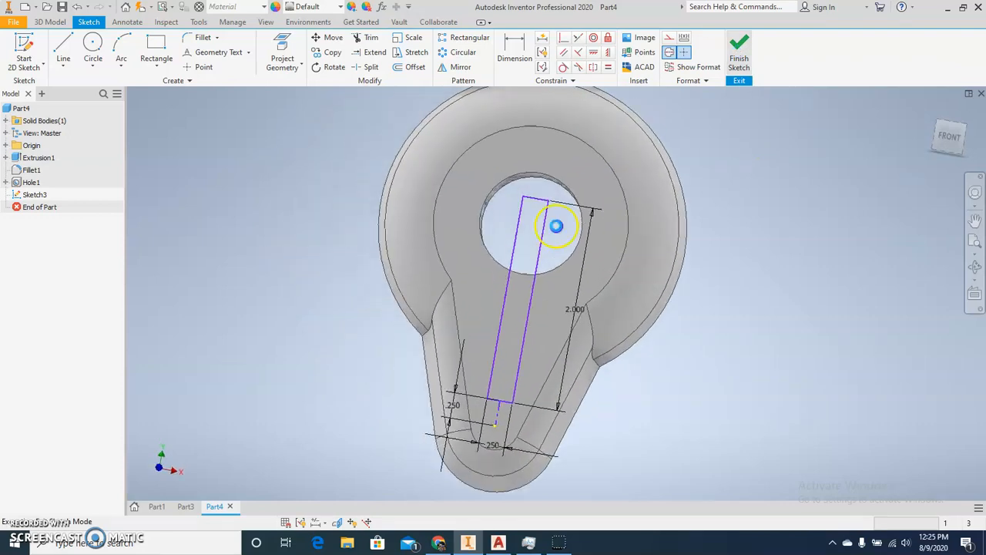
click(525, 210)
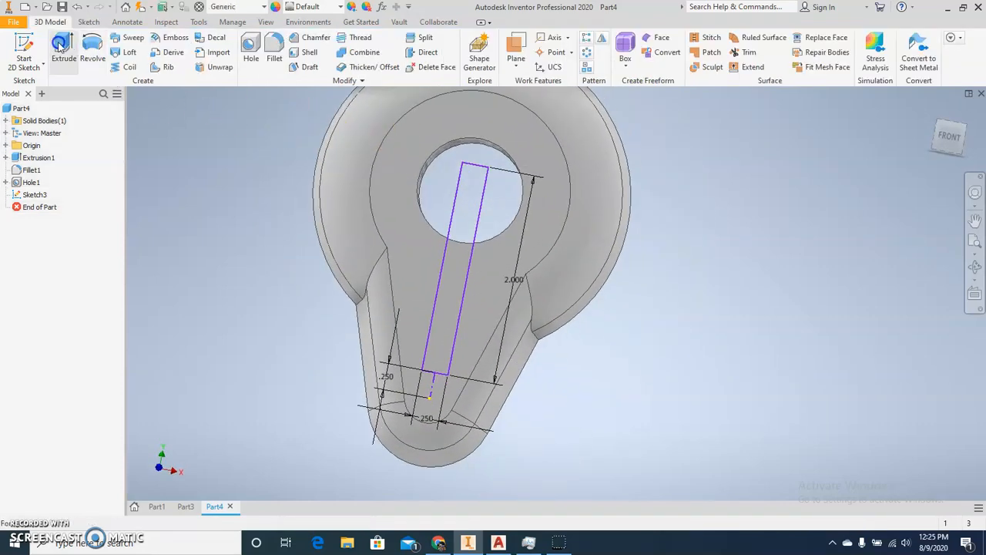
click(64, 50)
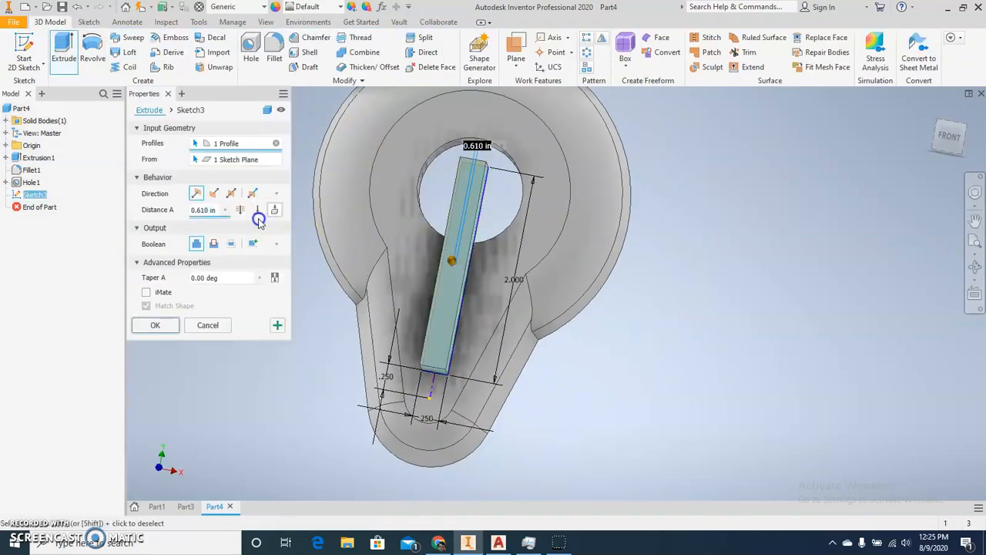
click(214, 194)
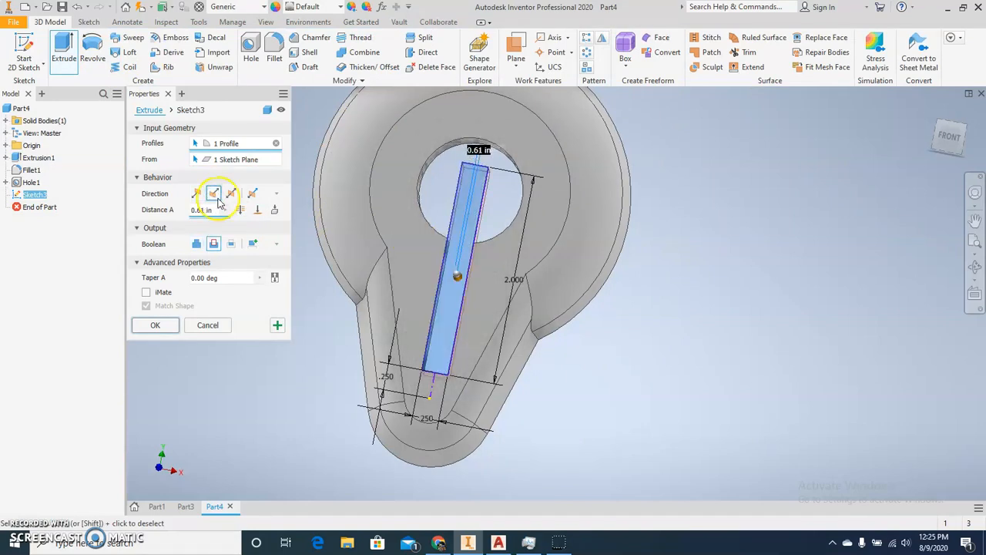
shift+middle_drag(735, 315, 691, 295)
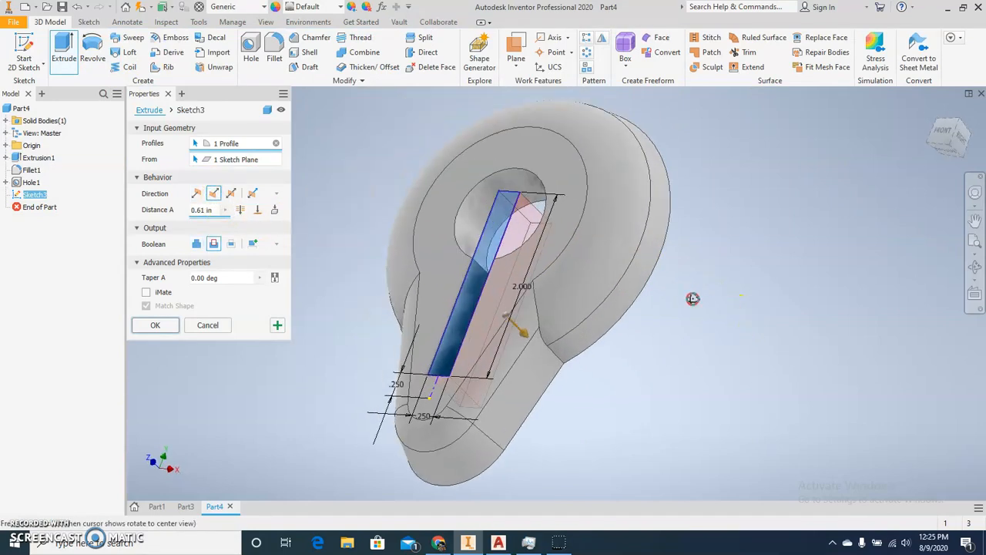
click(216, 209)
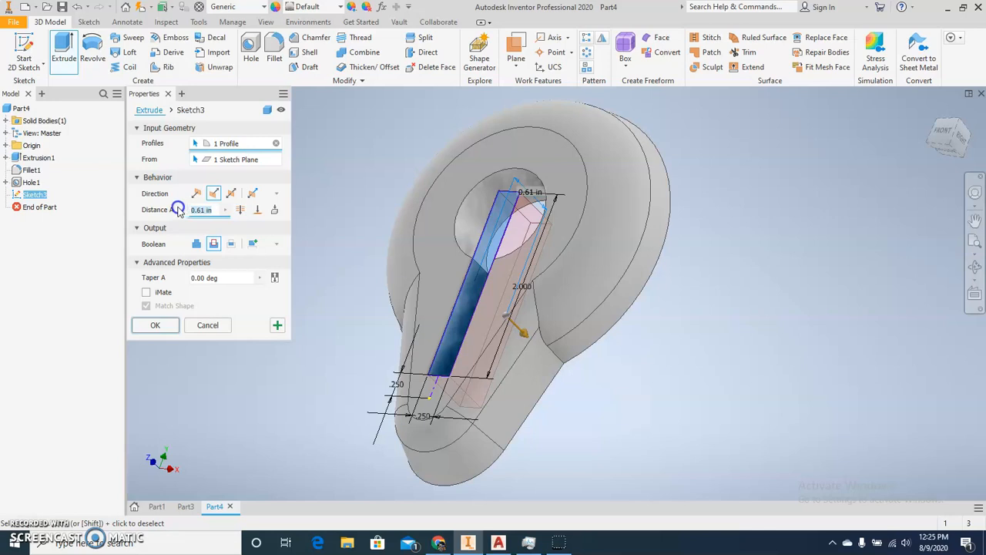
key(BackSpace)
text(.25)
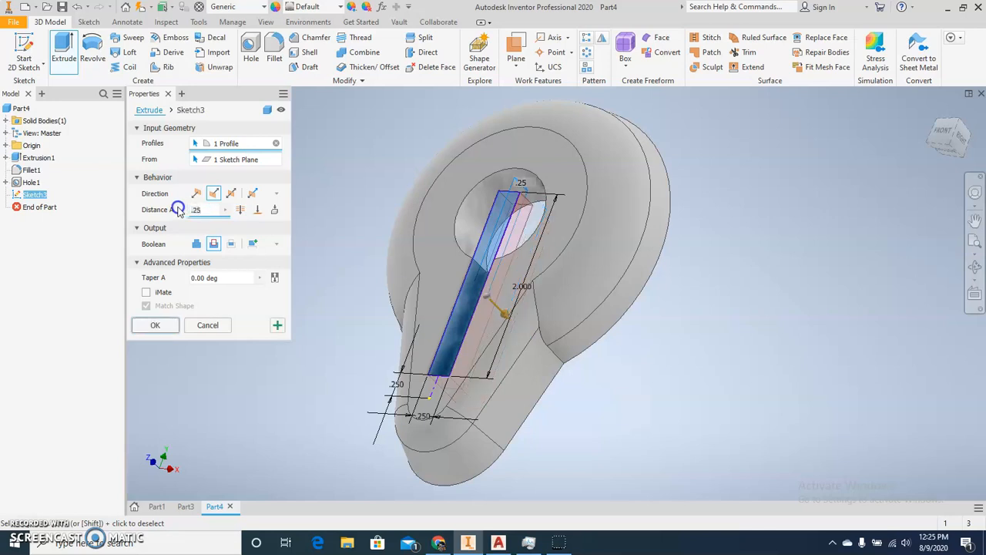
click(155, 324)
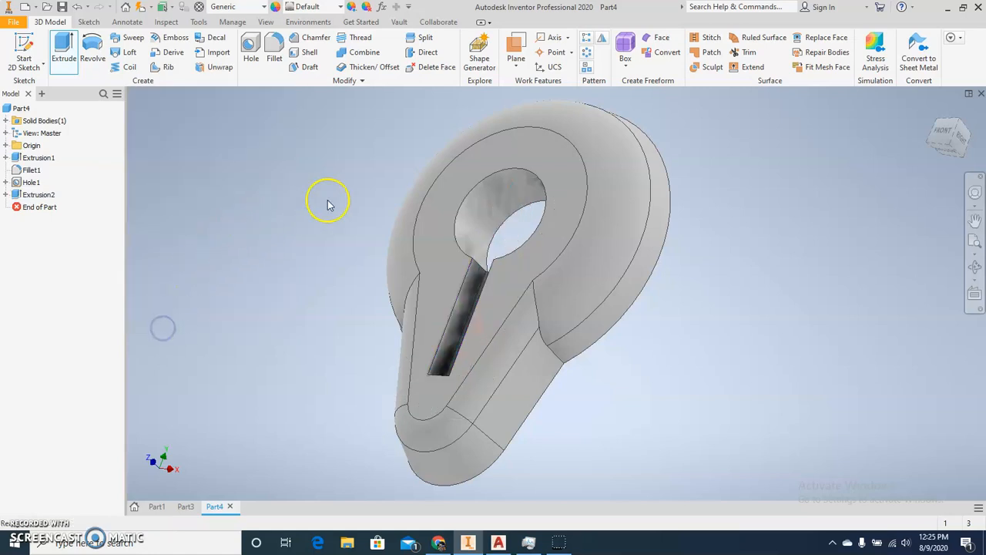
Create a new 2D sketch on the flat front face and check the lettering on the Part1 model before returning to Part4
shift+middle_drag(381, 205, 424, 299)
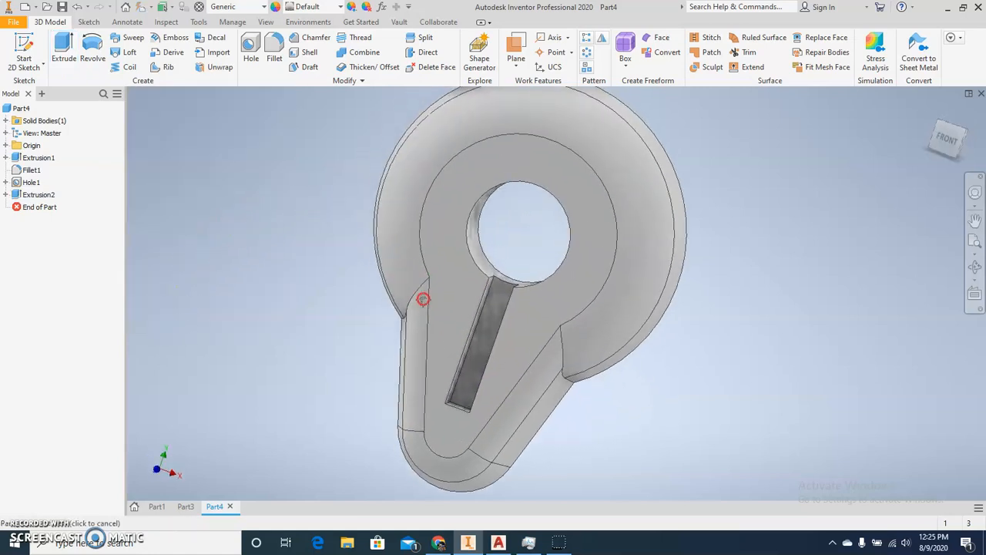
click(461, 196)
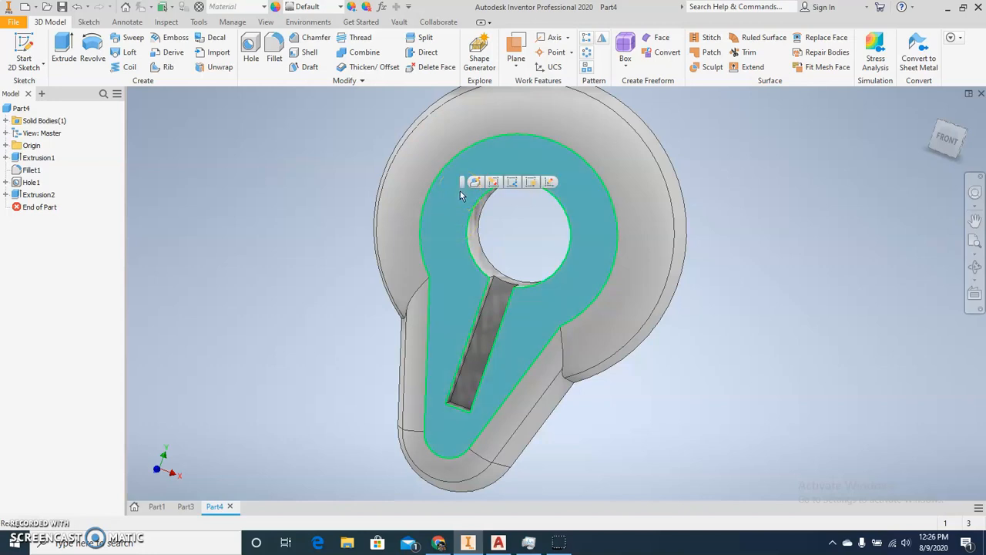
click(549, 182)
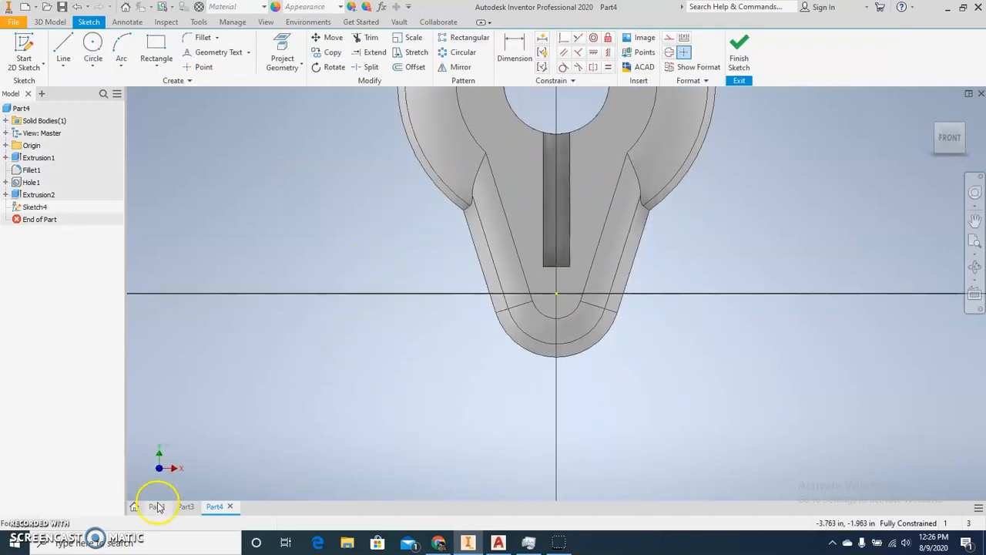
click(157, 506)
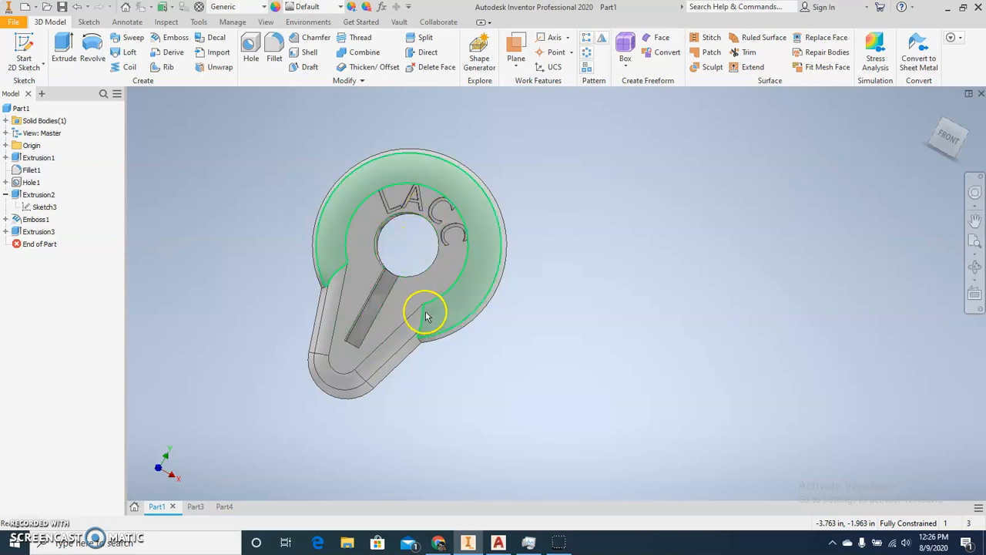
click(224, 507)
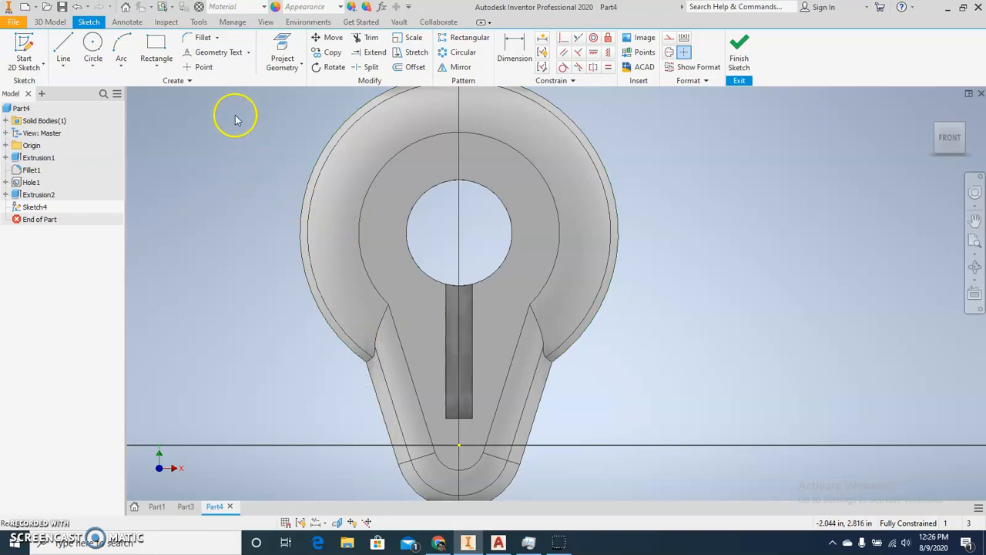
Draw a 1.4 in diameter circle concentric with the through hole
click(94, 46)
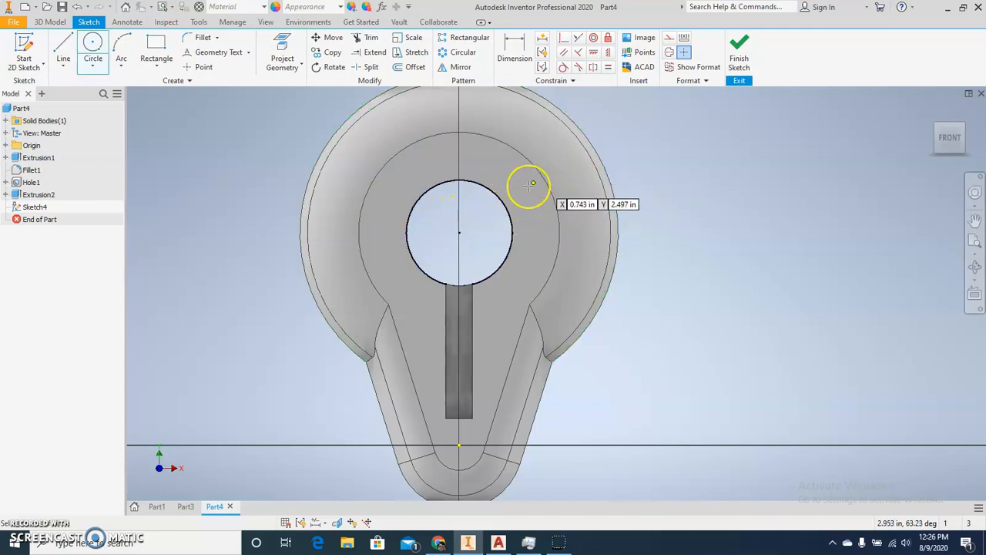
click(458, 231)
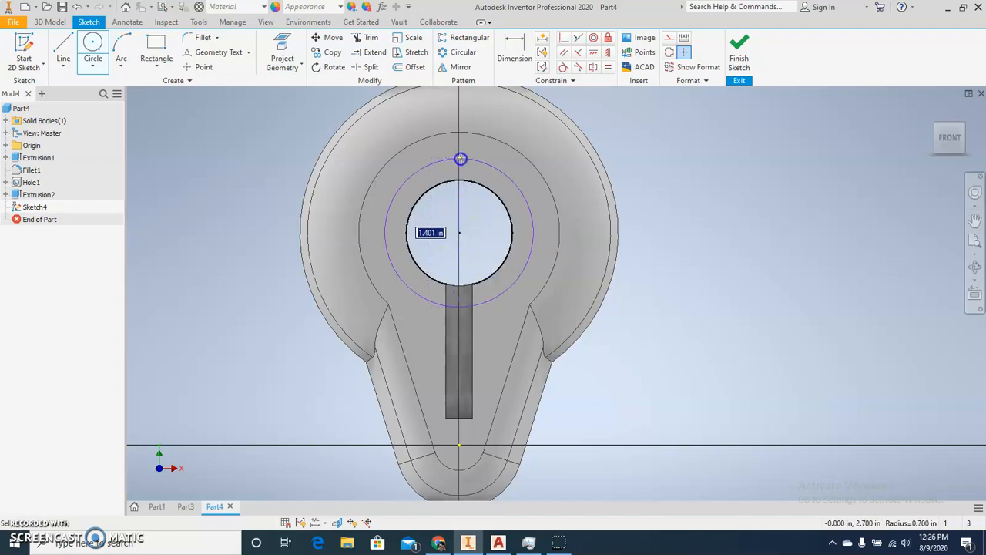
text(1.4)
key(Return)
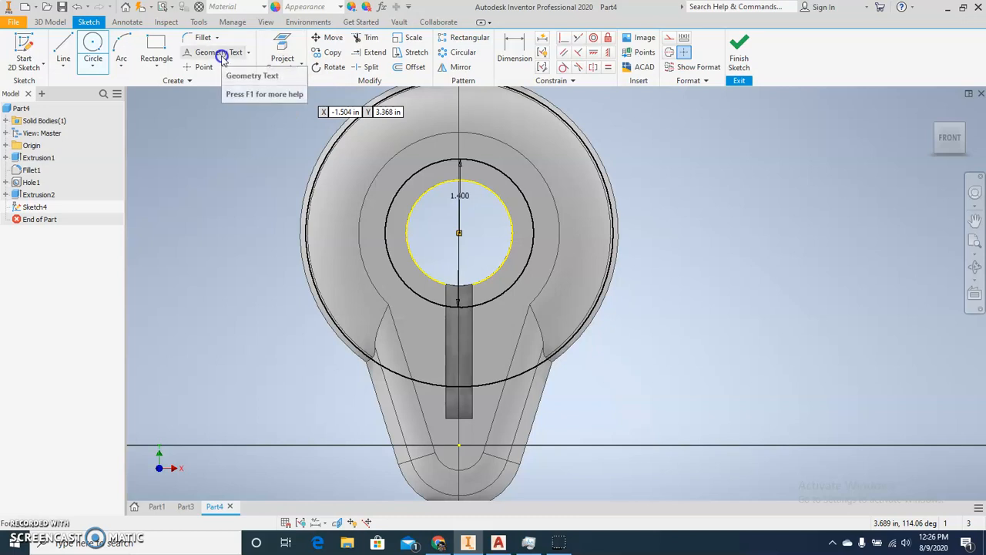
Add geometry text along the 1.4 in circle, entering a first name in Tahoma at 0.400 in size
click(221, 58)
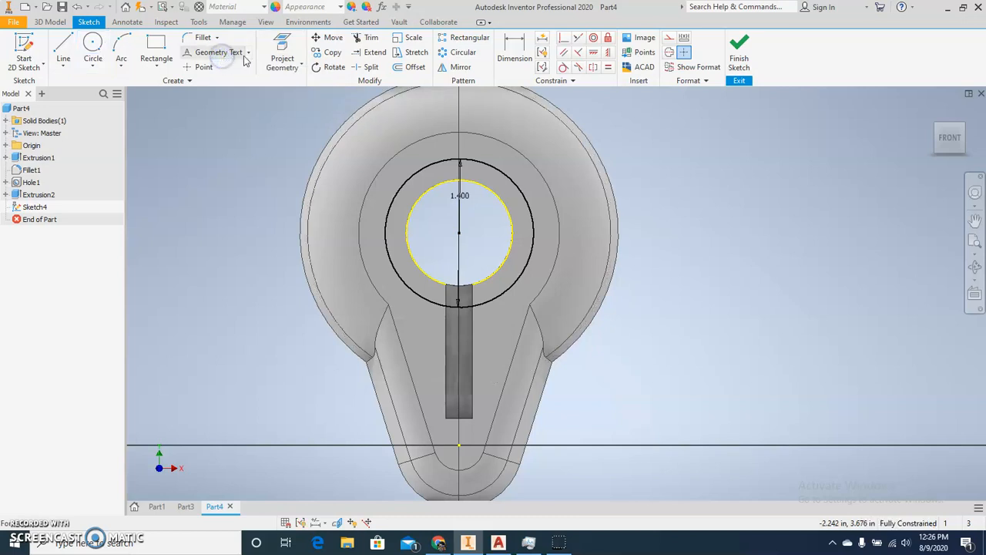
click(413, 171)
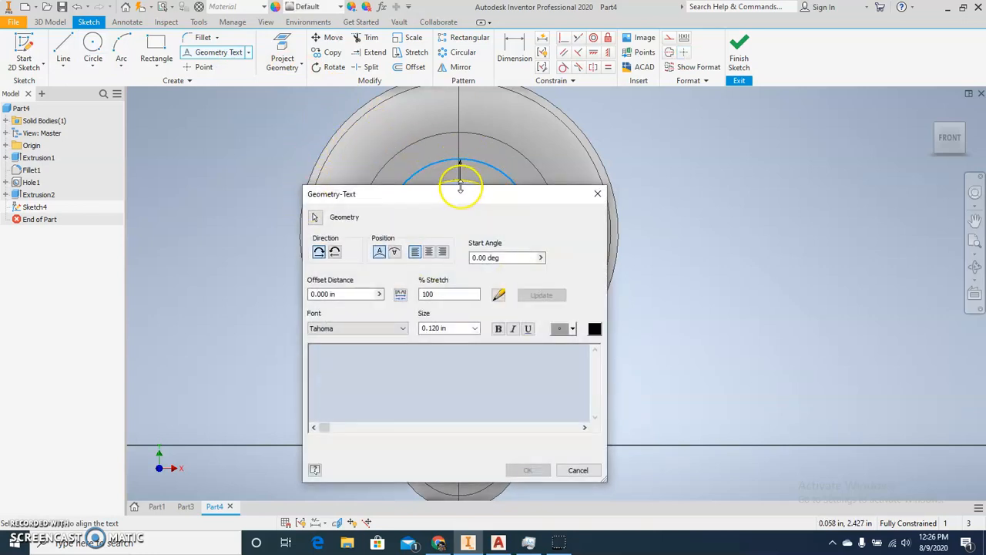
click(382, 258)
click(383, 257)
click(451, 327)
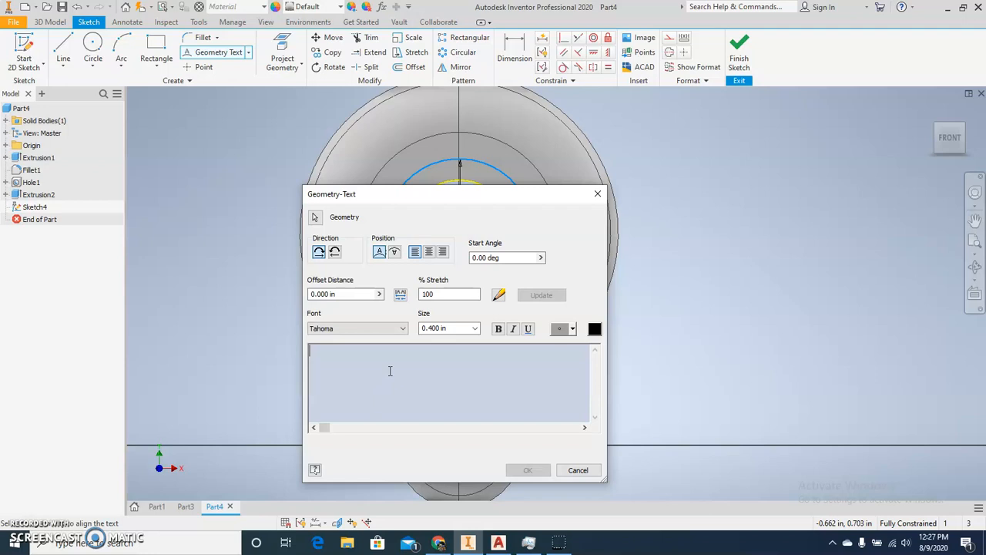
text(Ryan)
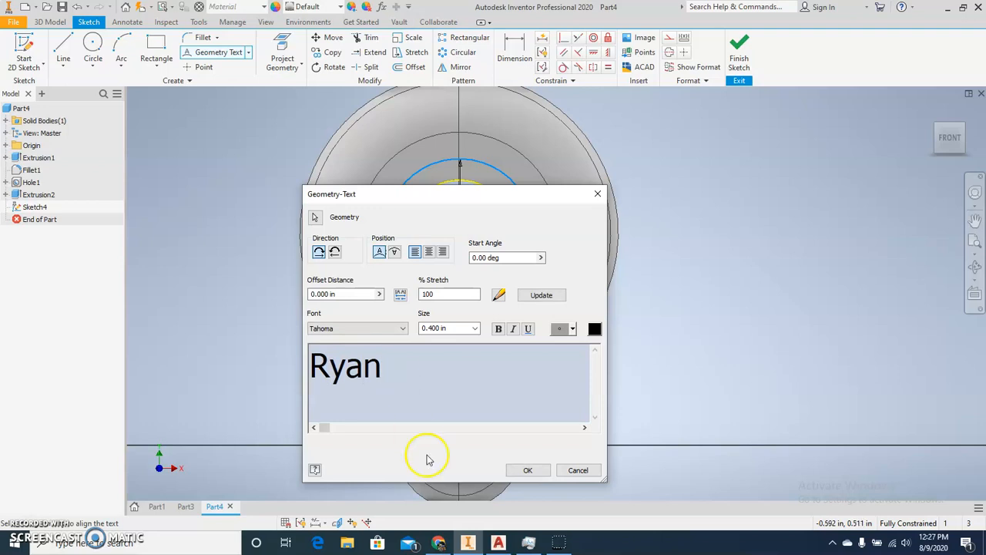
click(528, 470)
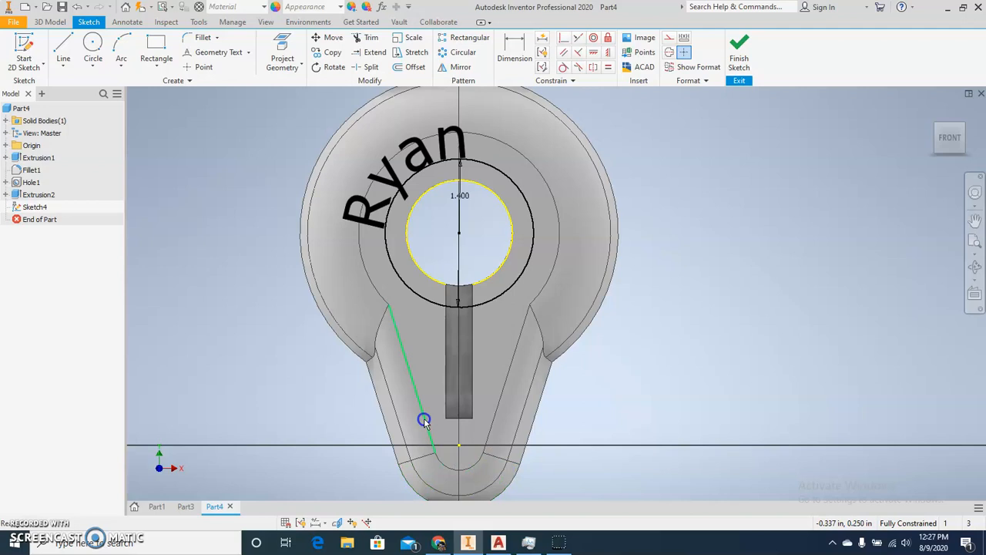
Set the curved lettering to center justification
double_click(395, 182)
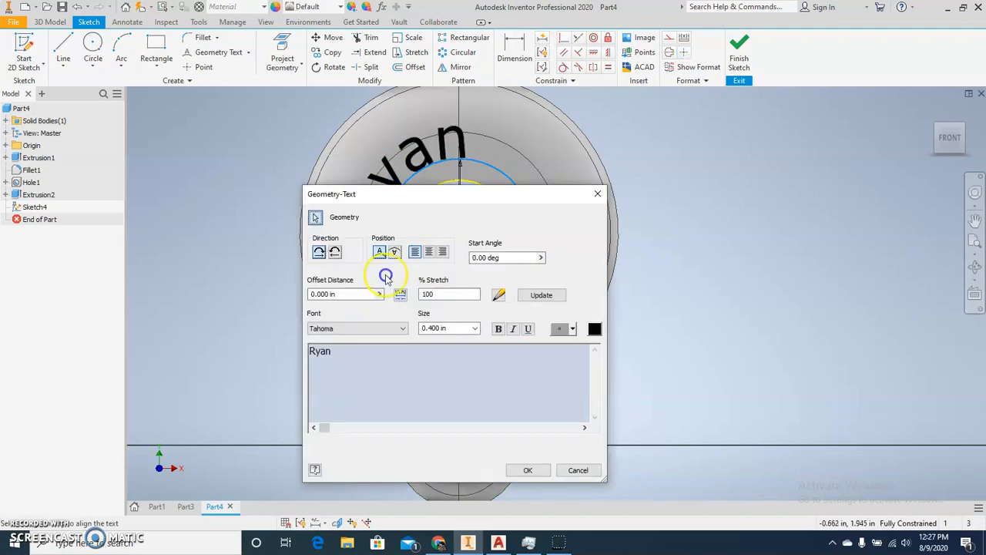
drag(331, 350, 251, 352)
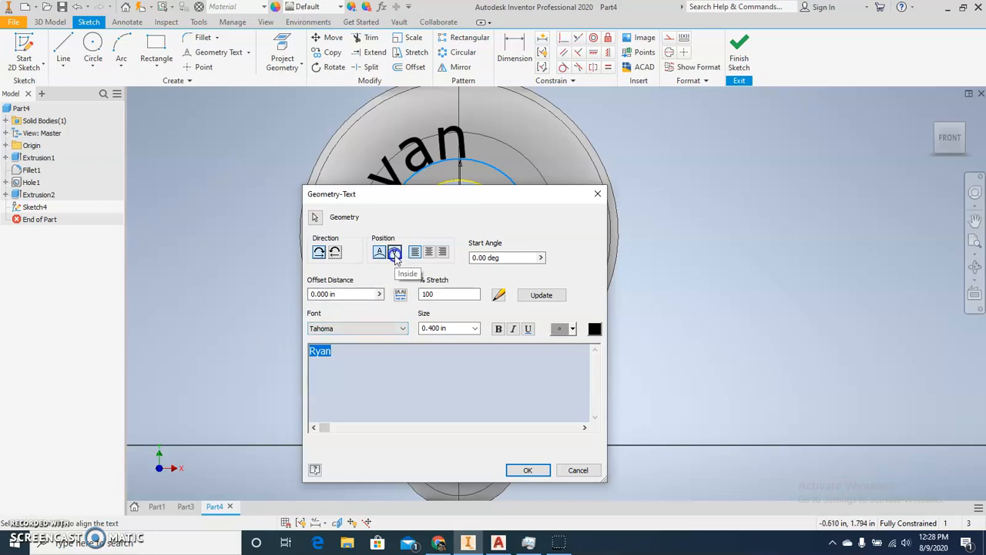
click(430, 254)
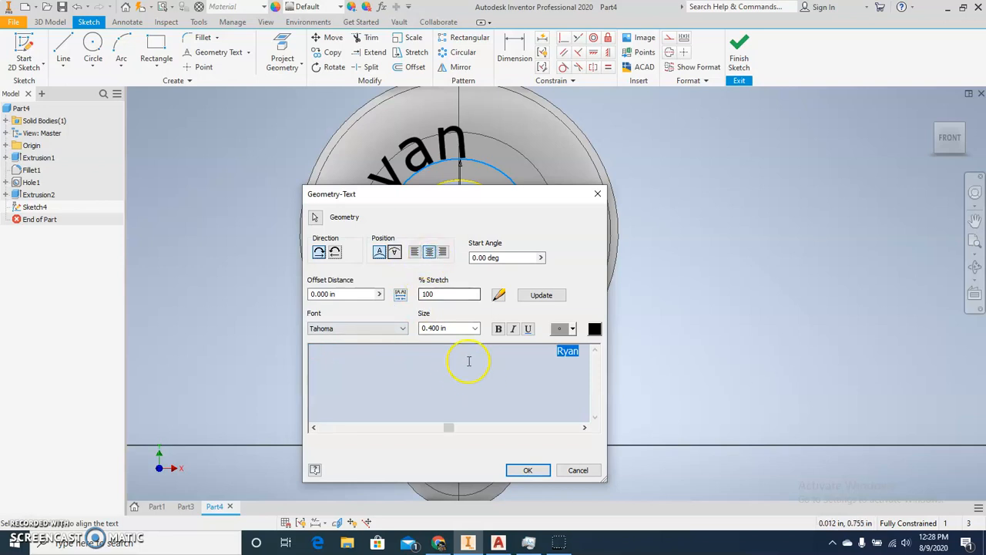
click(526, 470)
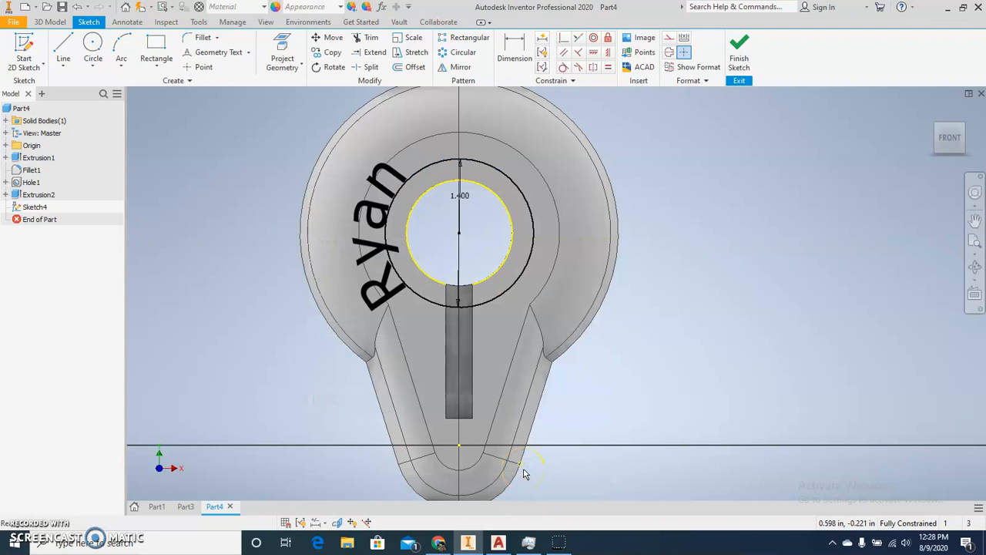
Set the curved lettering's start angle to 90 degrees
double_click(391, 300)
click(522, 373)
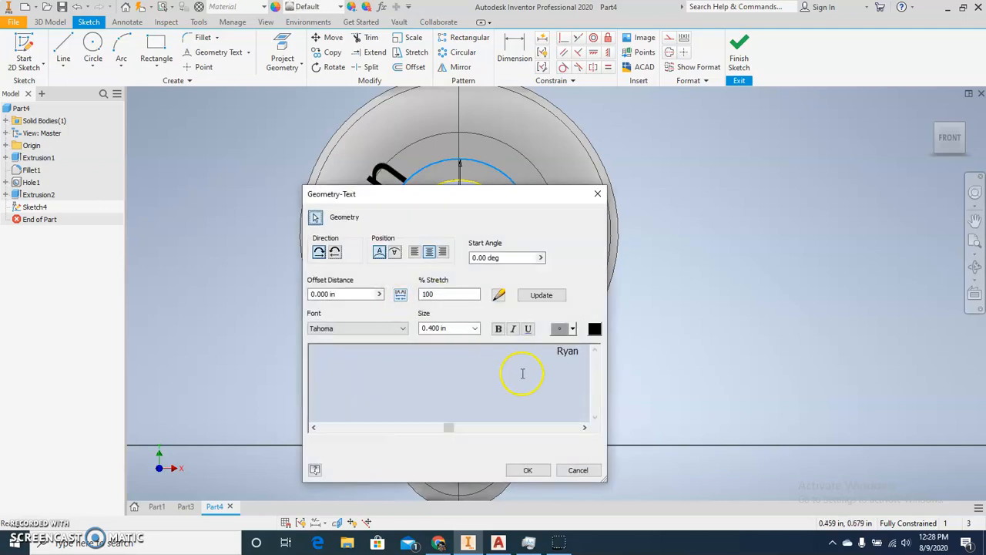
drag(548, 362, 584, 352)
click(525, 260)
double_click(525, 260)
text(90)
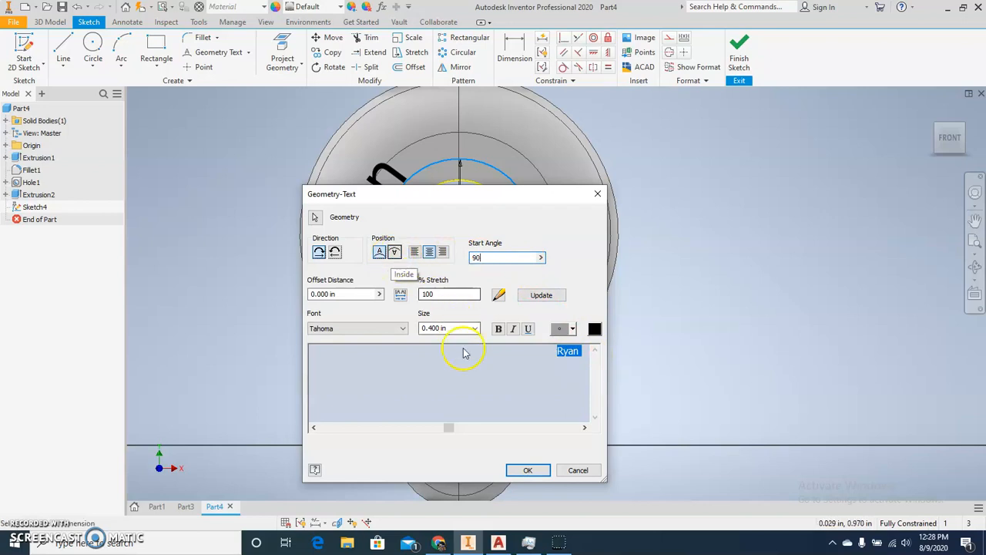
click(528, 470)
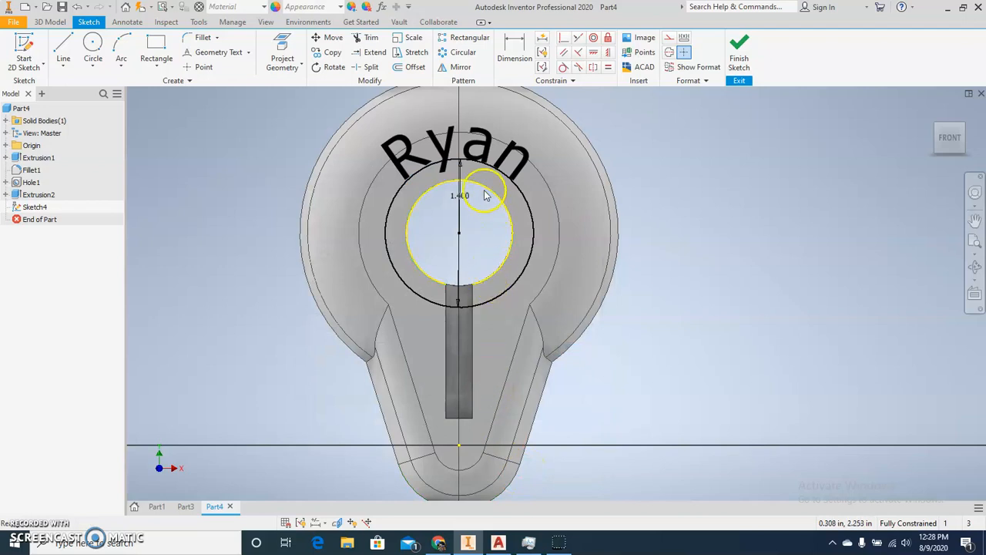
Review the curved lettering's position, justification and start angle settings, then close them without changing anything
double_click(484, 157)
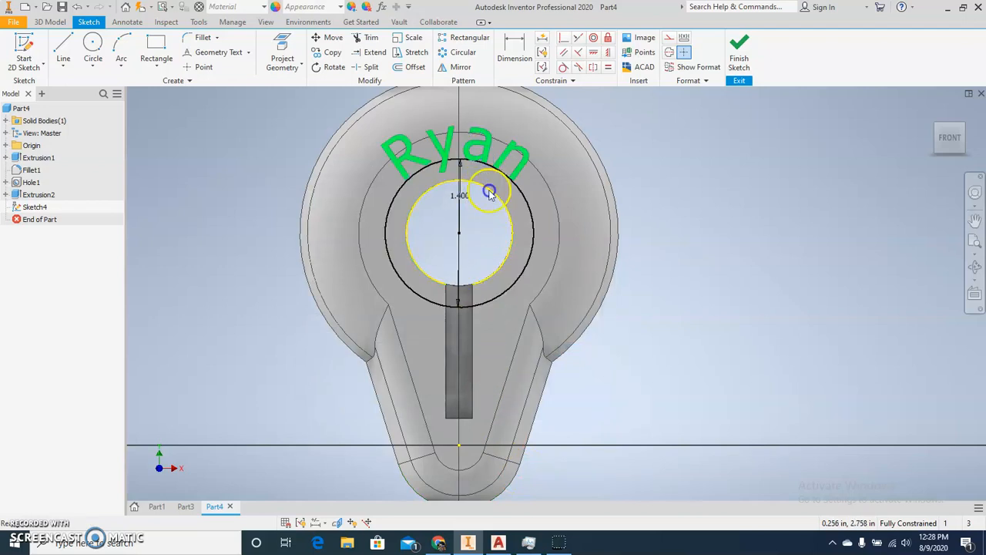
double_click(570, 351)
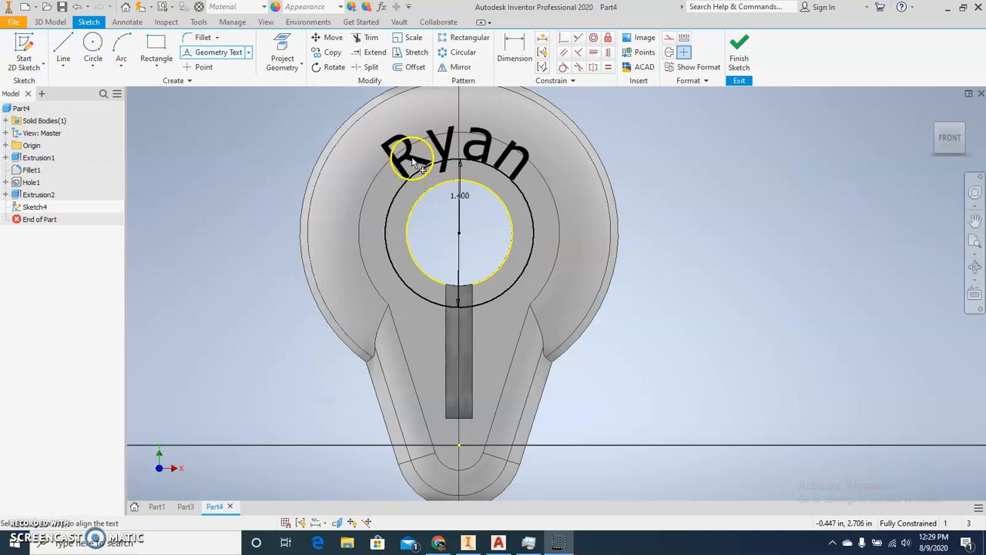
click(409, 161)
key(Escape)
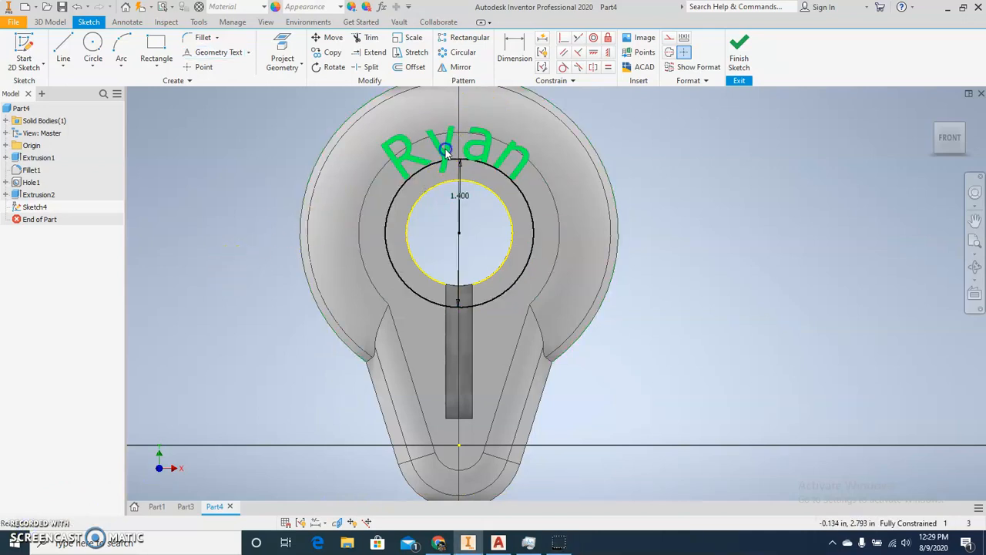
double_click(447, 154)
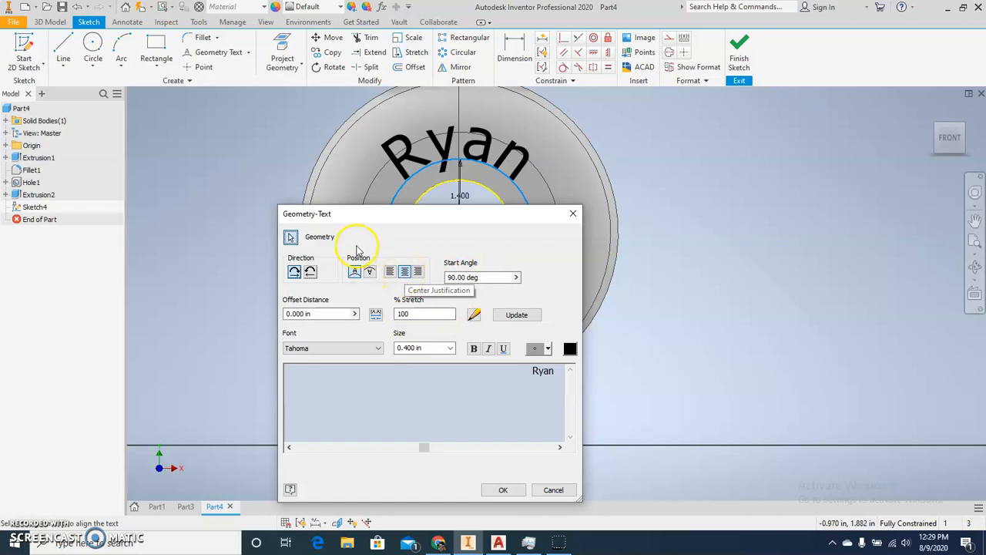
drag(396, 216, 400, 296)
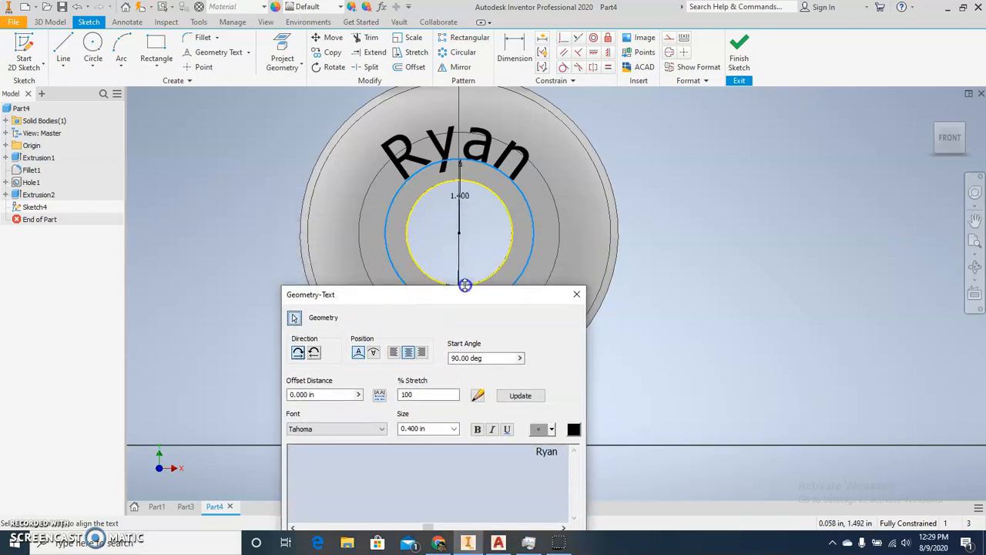
drag(465, 291, 447, 267)
click(576, 273)
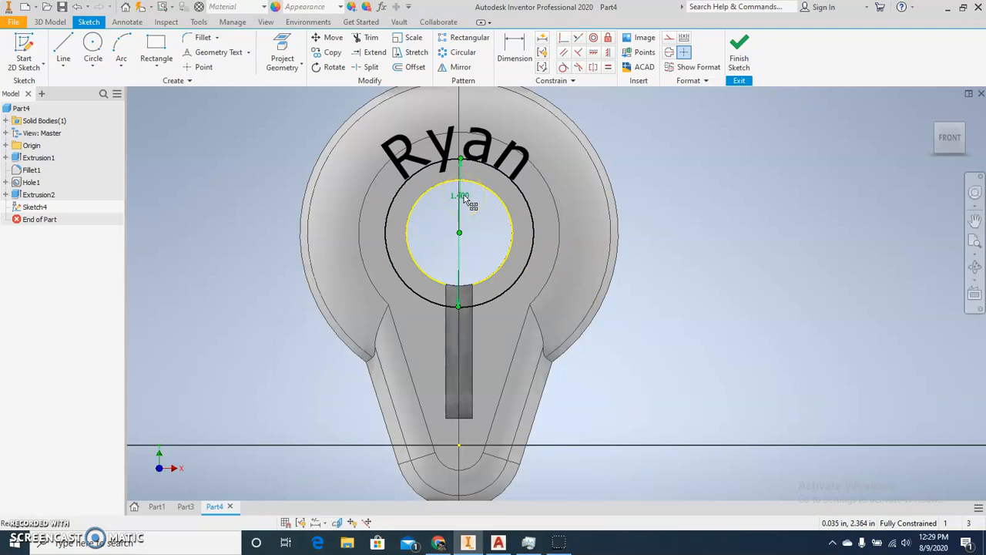
Set the lettering's guide circle diameter to 1.1 in and finish the sketch
double_click(462, 197)
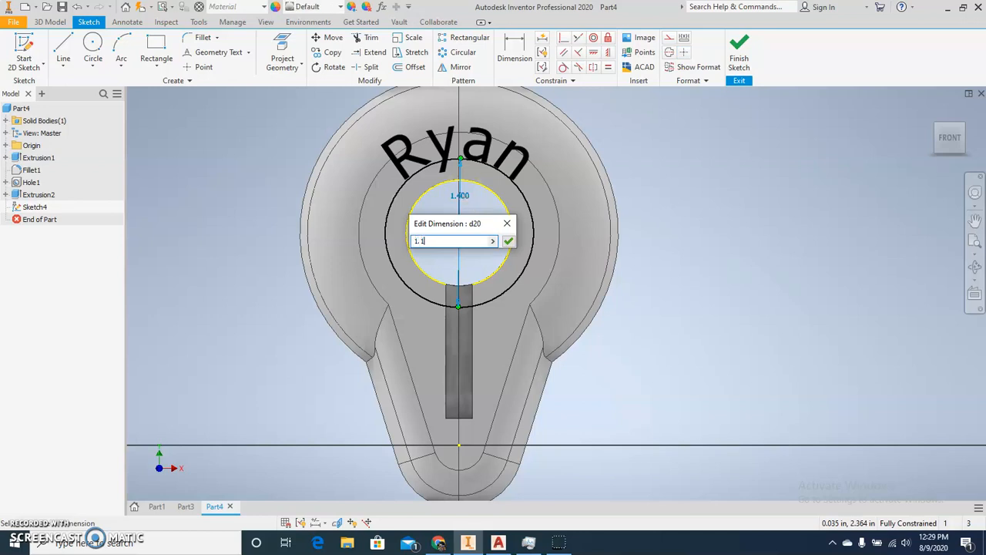
text(1.1)
key(Return)
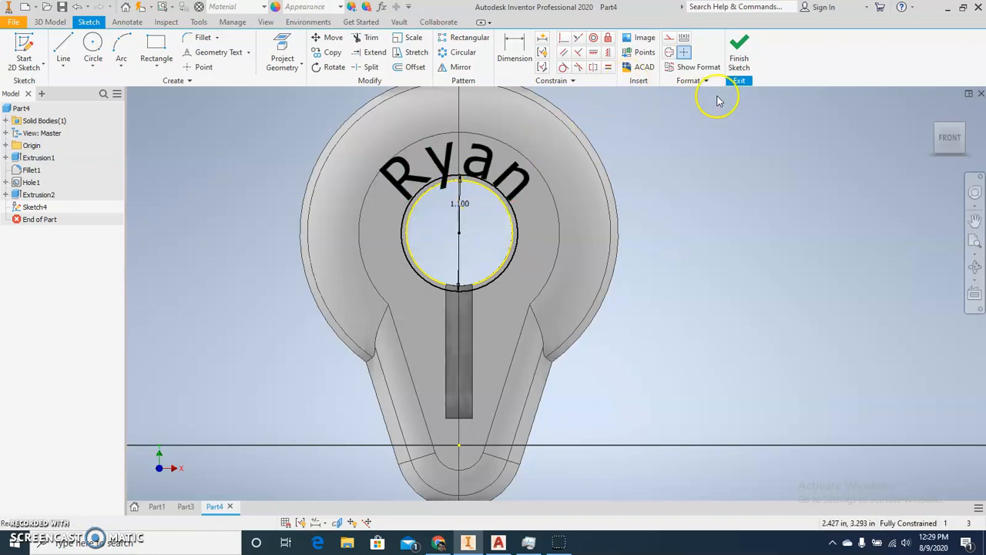
click(739, 56)
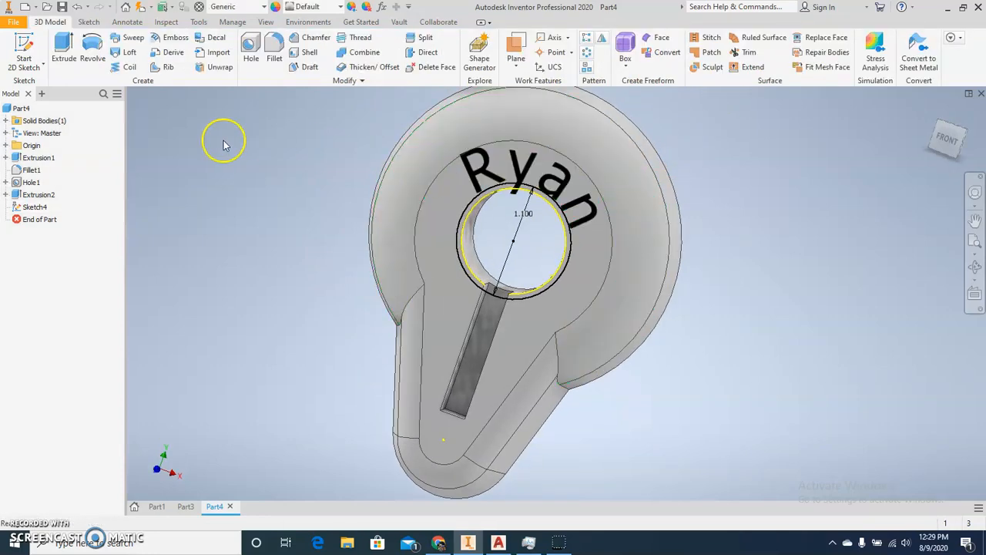
Emboss the curved lettering from the front face with a depth of 0.1 in
click(169, 38)
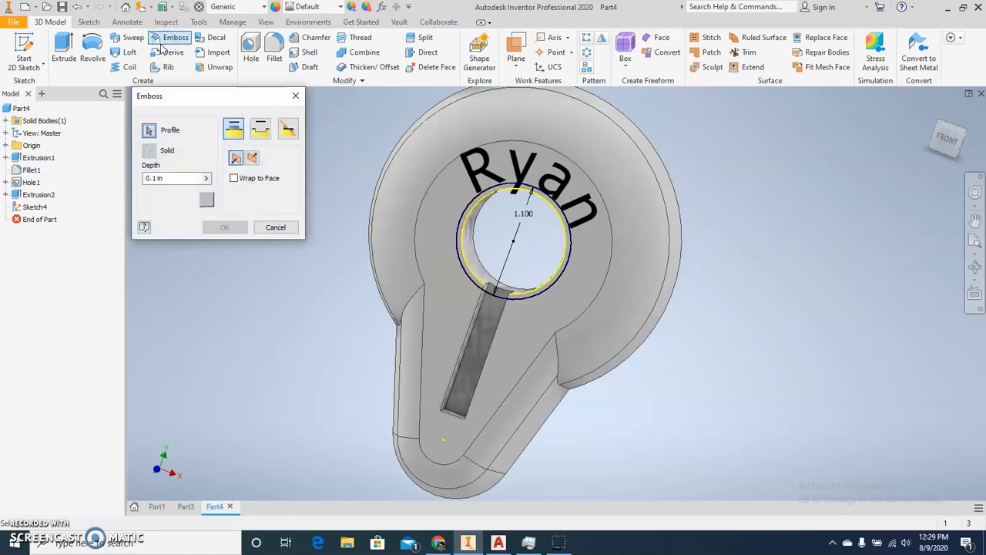
click(261, 132)
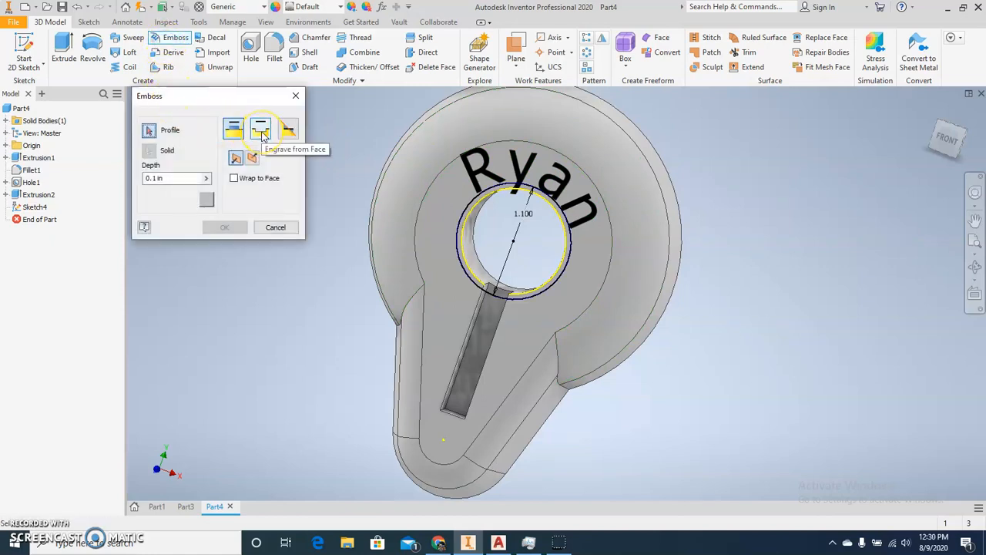
click(235, 132)
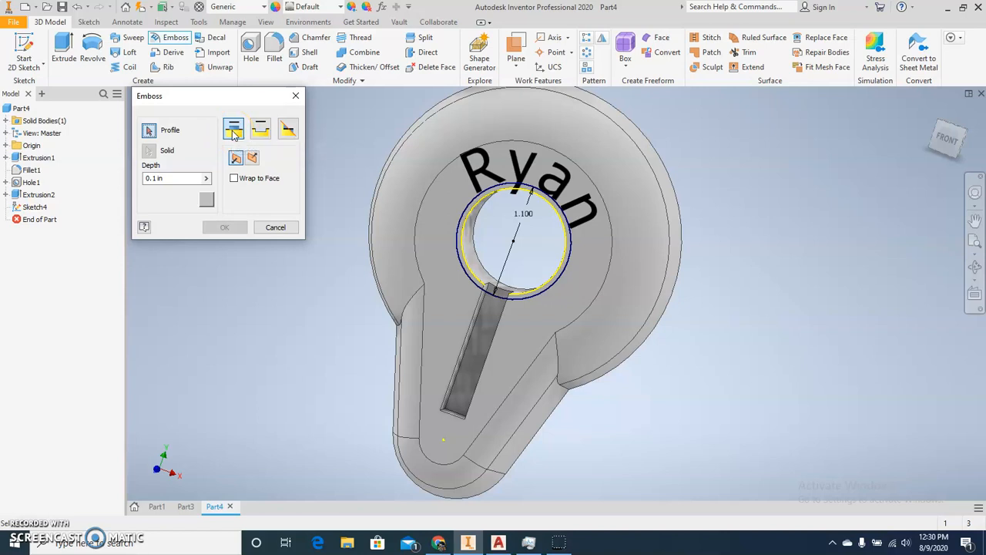
click(516, 164)
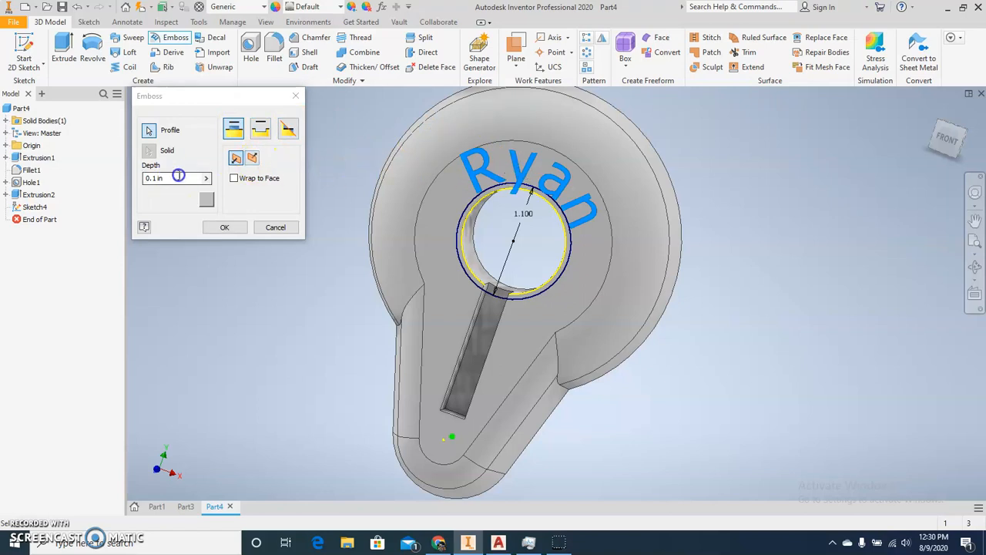
click(225, 229)
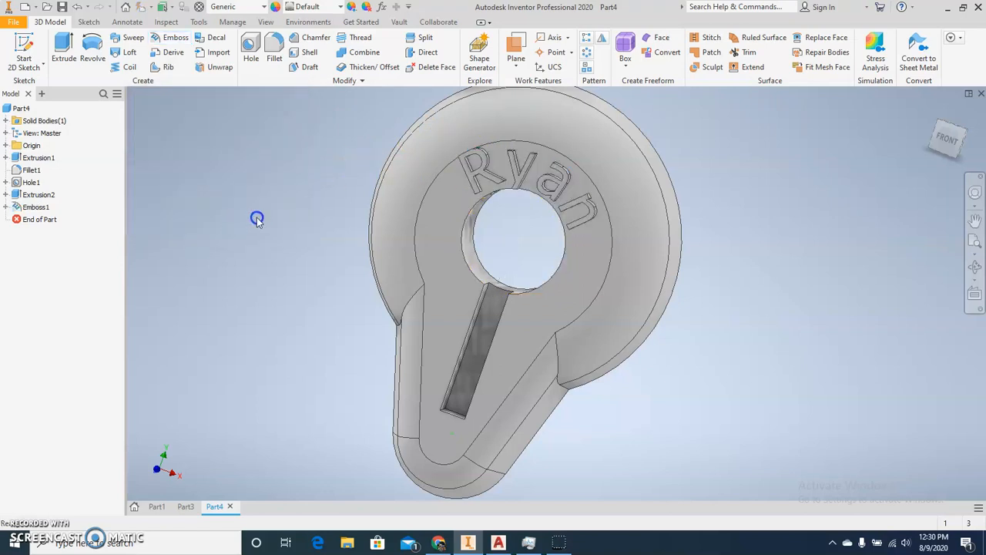
Edit the lettering's emboss feature to Engrave from Face at 0.1 in depth and inspect the lettering
shift+middle_drag(370, 241, 306, 238)
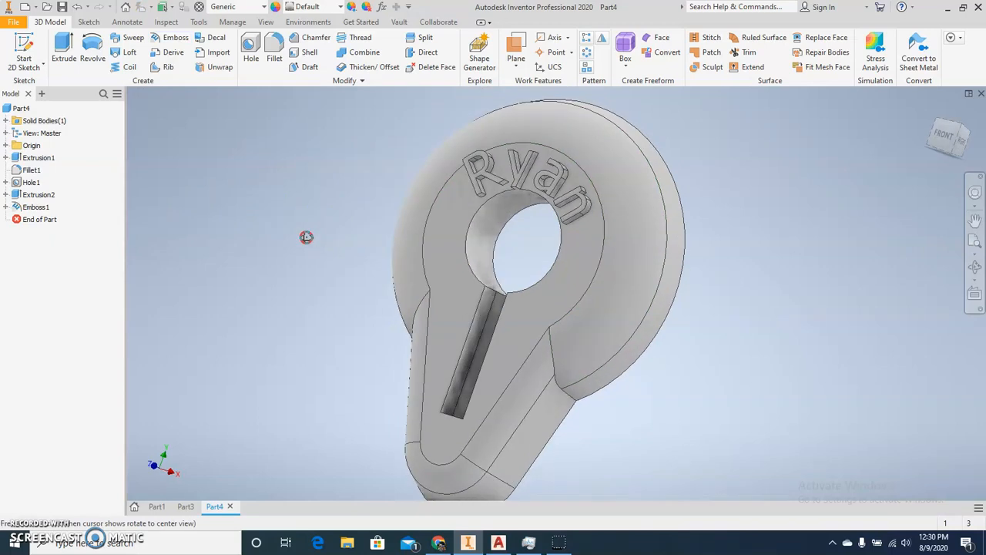
click(19, 208)
double_click(20, 208)
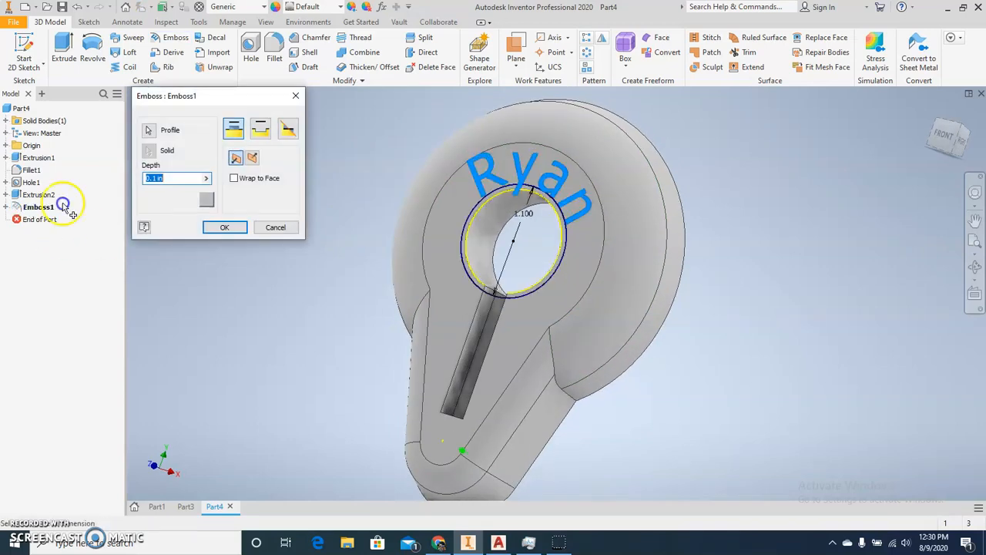
click(263, 130)
click(224, 228)
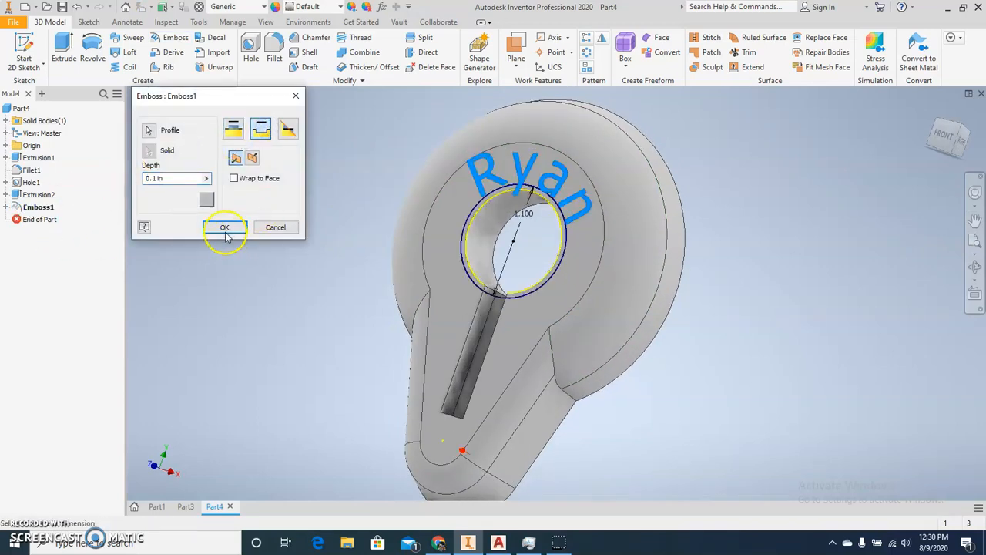
shift+middle_drag(228, 253, 265, 261)
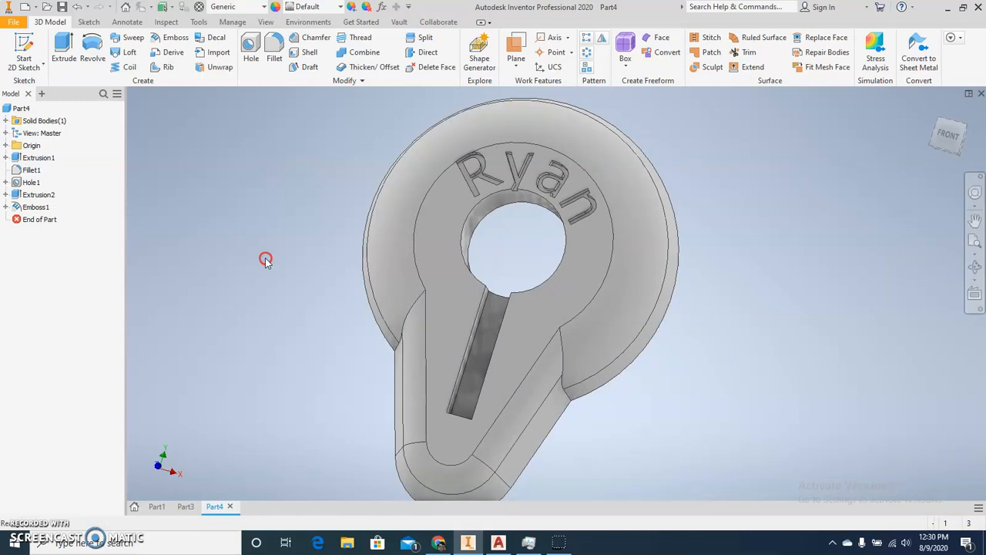
Undo the last emboss edit and apply Emboss to the lettering again with Engrave from Face
key(ctrl+z)
click(171, 37)
click(260, 129)
click(224, 227)
Create a new 2D sketch on the part's flat back face
shift+middle_drag(714, 294, 474, 215)
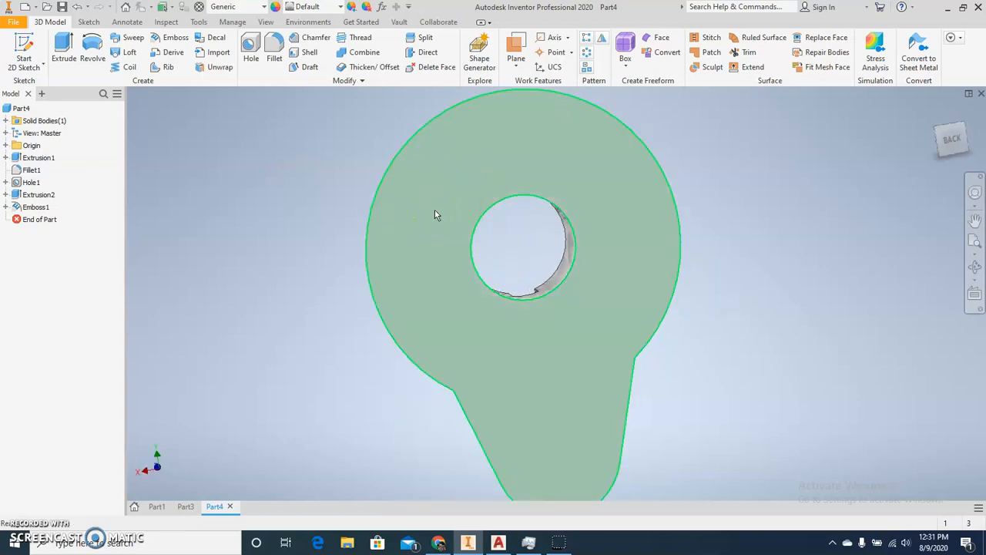
click(455, 233)
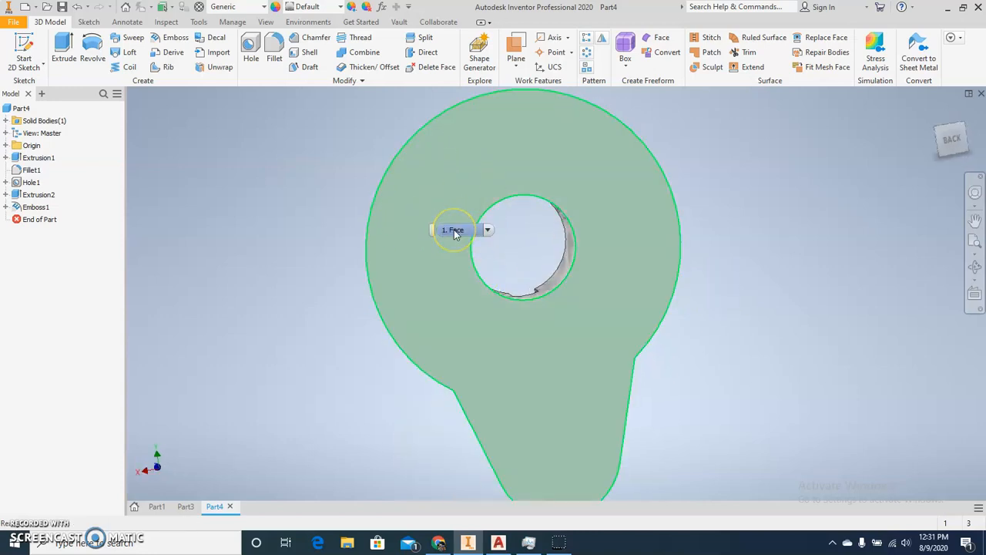
click(447, 173)
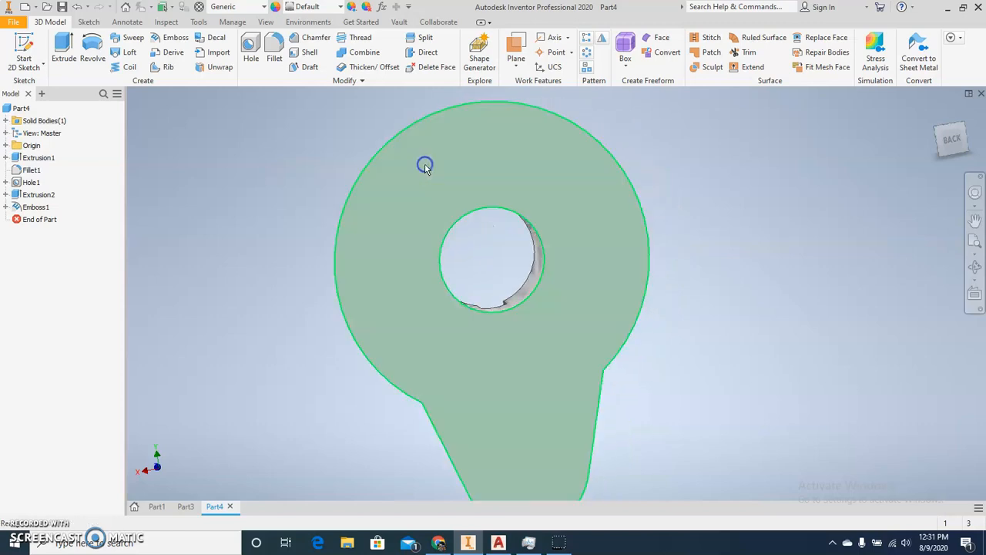
click(431, 180)
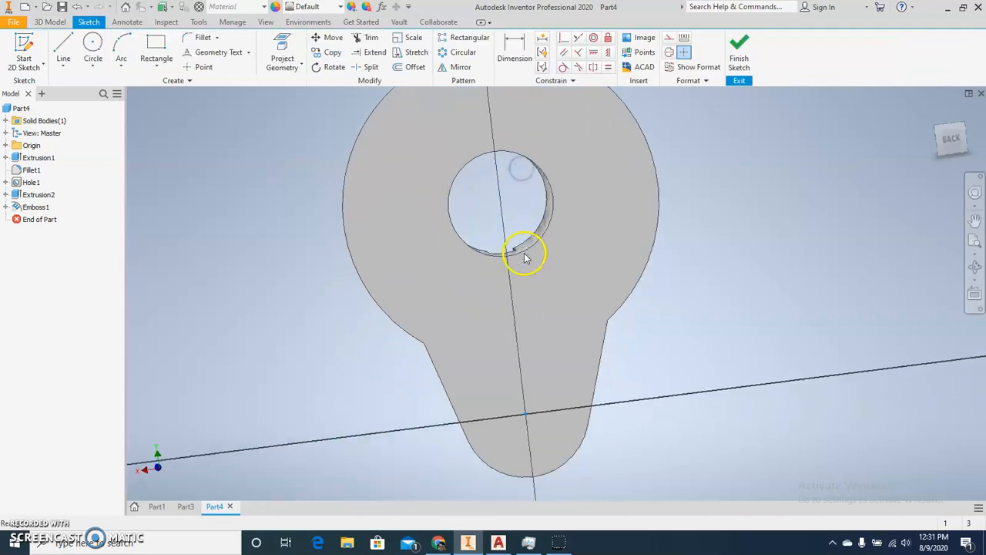
scroll(532, 233, up, 3)
mouse_move(530, 238)
middle_down()
mouse_move(491, 287)
mouse_move(356, 387)
middle_up()
middle_drag(383, 320, 388, 303)
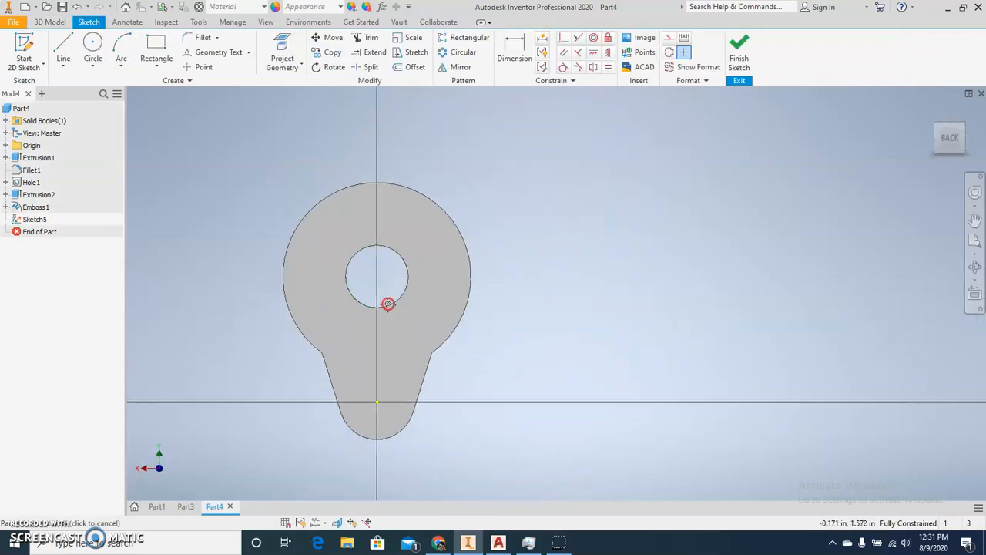
Project the back face's edges into the sketch, offset the outer outline inward by 0.16 in and finish the sketch
click(279, 46)
click(354, 212)
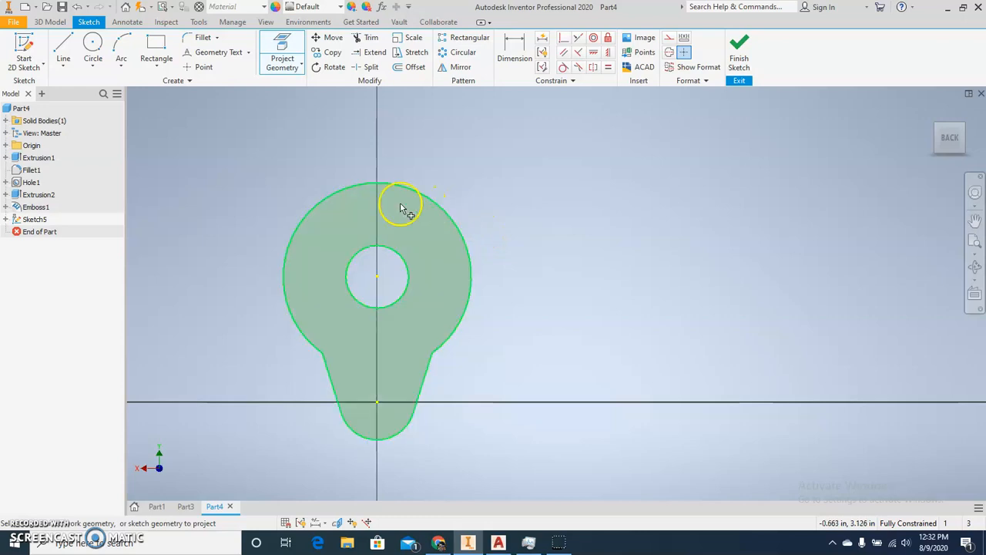
click(412, 68)
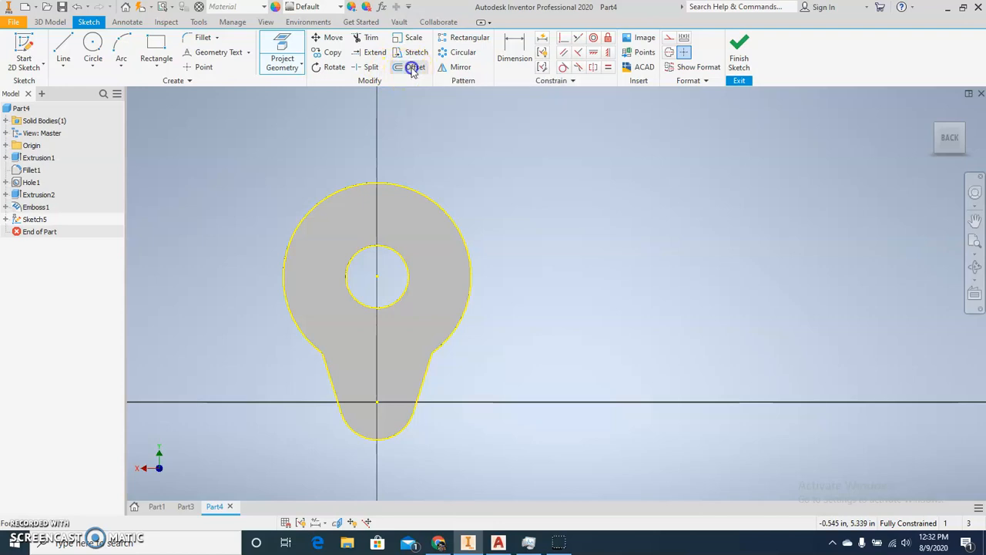
click(414, 195)
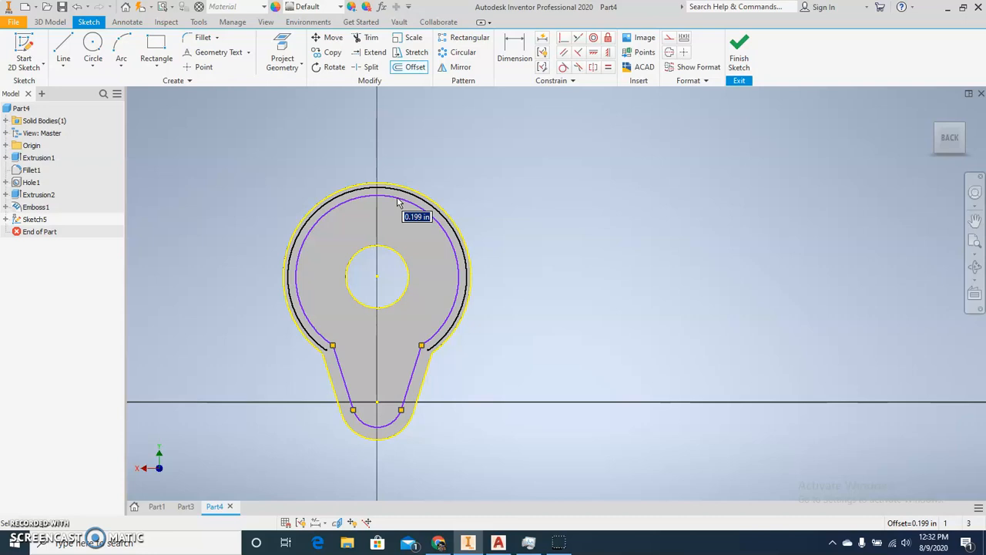
text(.16)
key(Return)
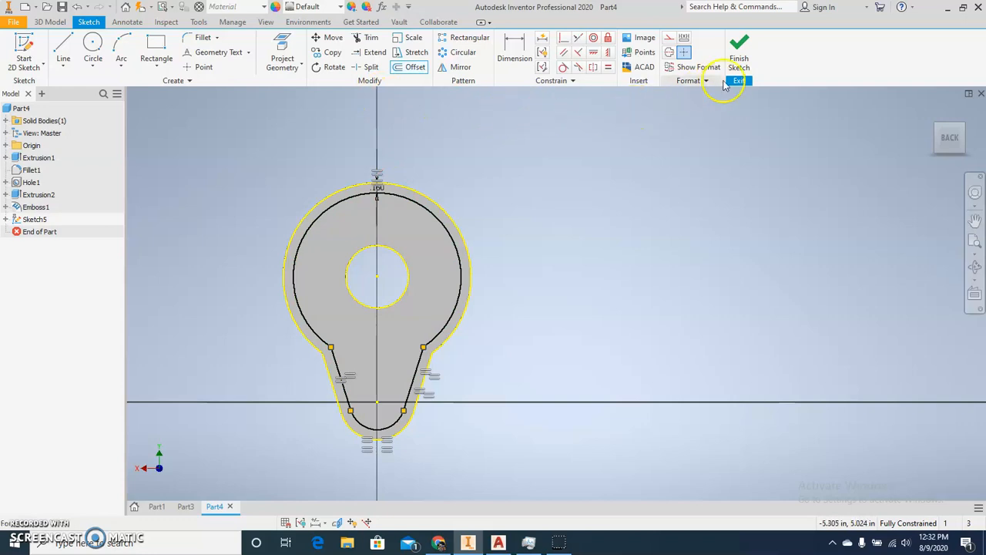
click(740, 59)
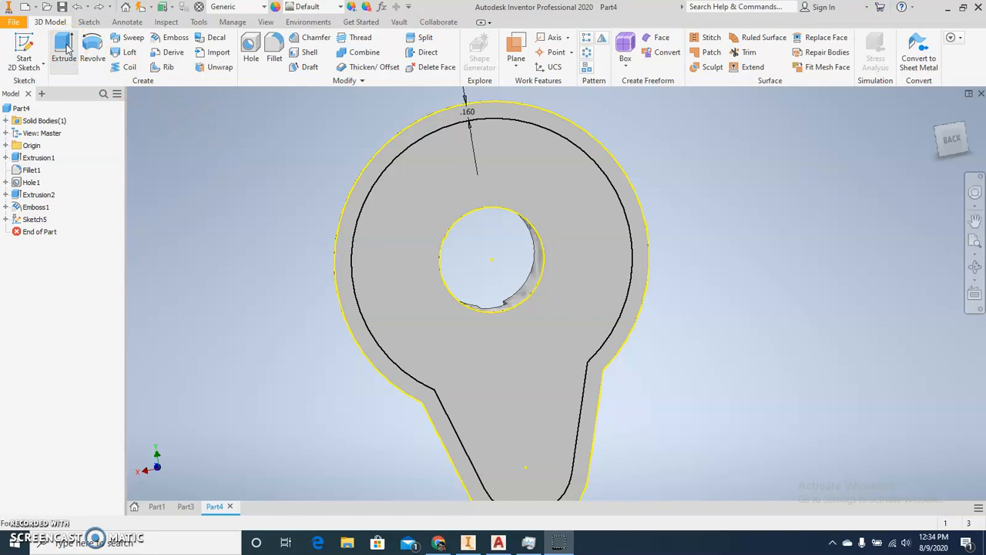
Set up an Extrude cut of the inner offset region, going 0.25 in into the part from the back face
click(67, 49)
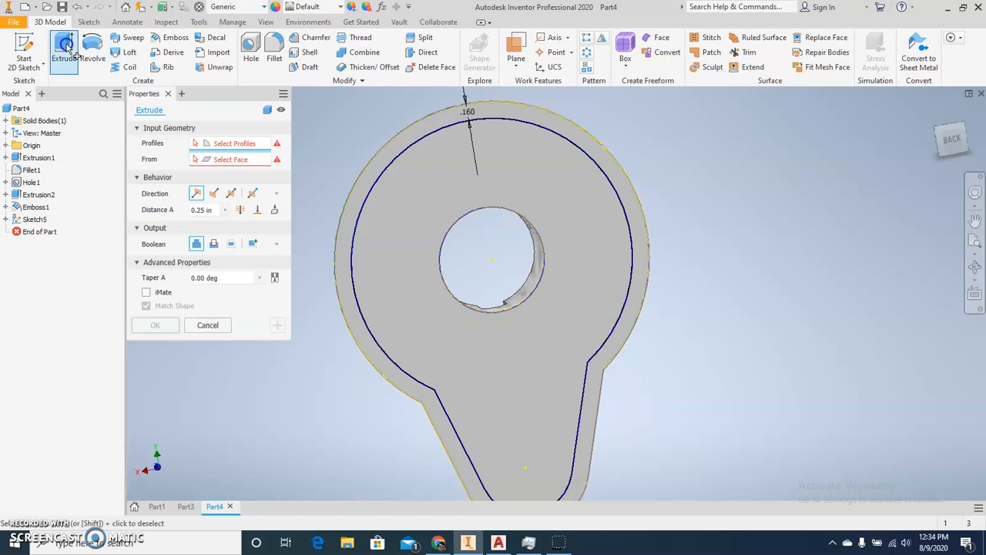
click(198, 208)
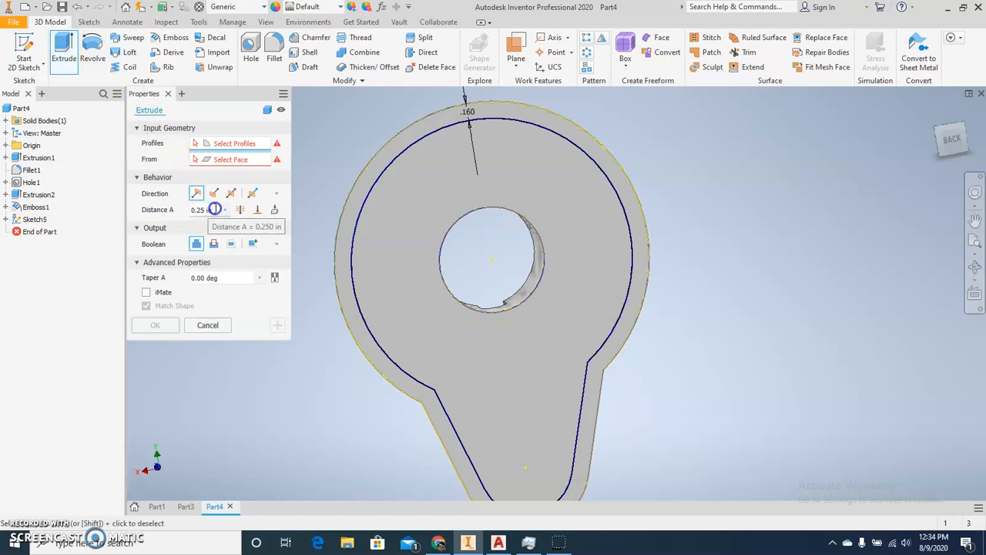
click(188, 207)
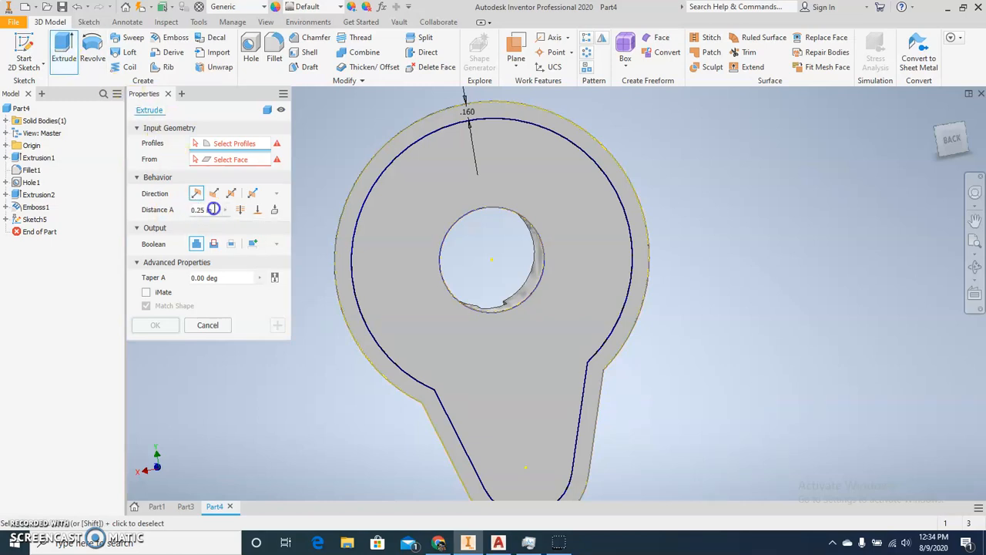
click(221, 210)
click(437, 191)
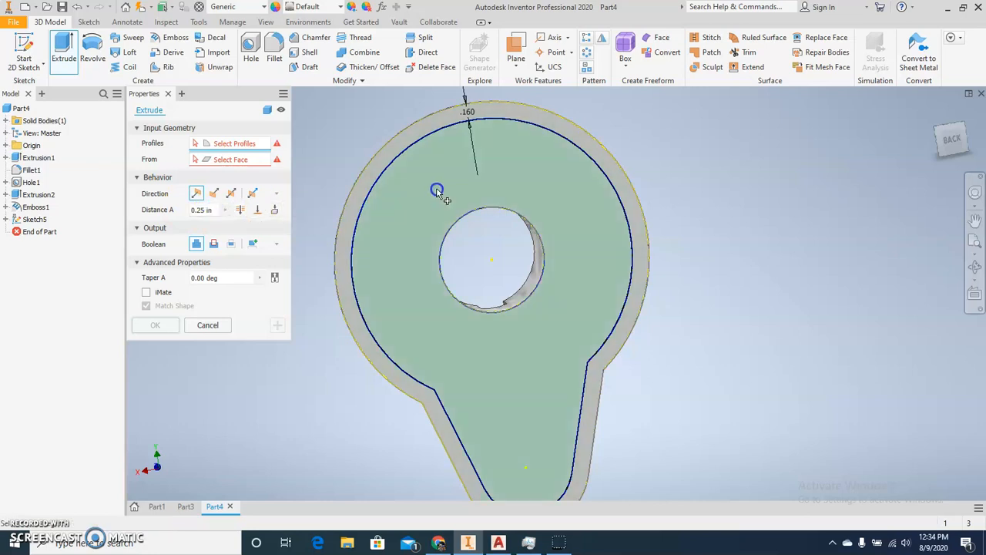
click(433, 191)
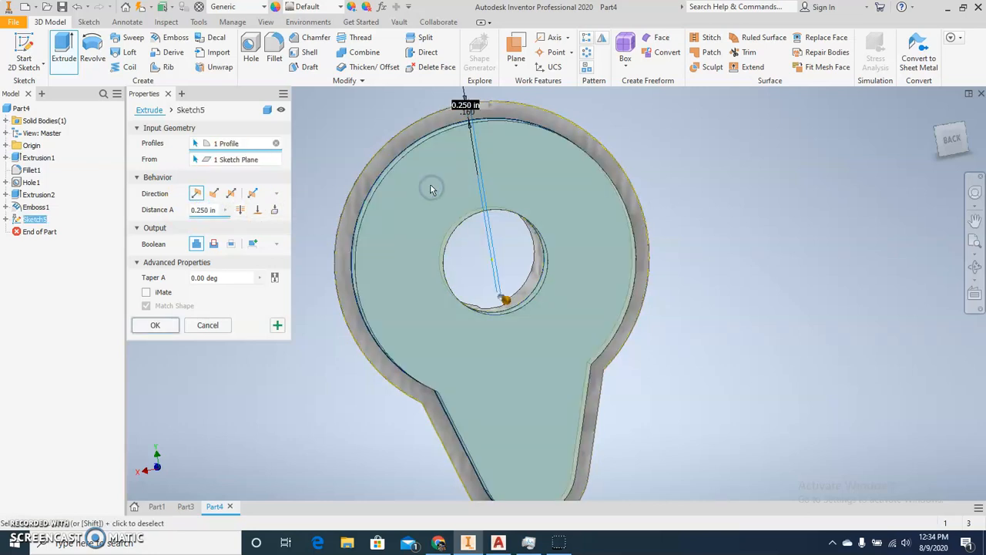
click(215, 193)
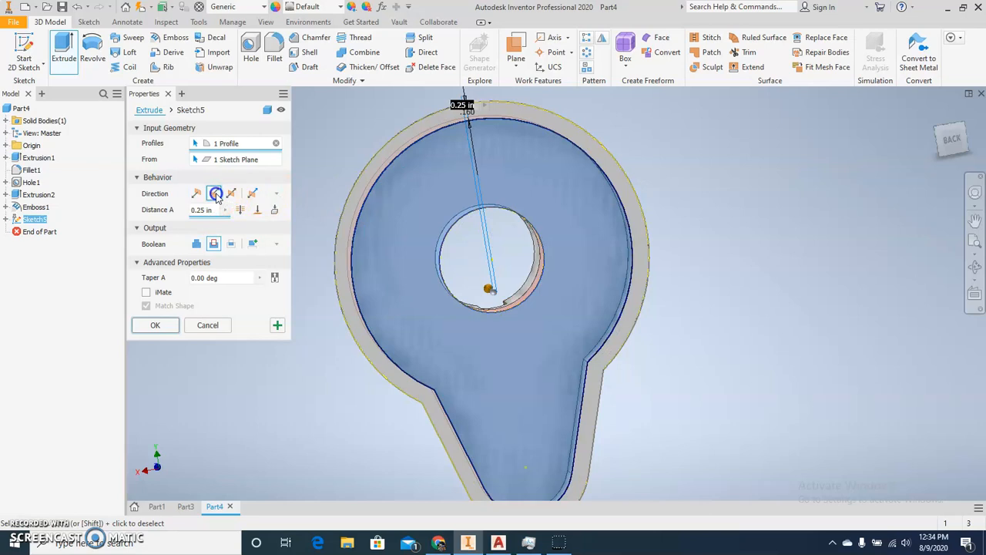
Give the back pocket cut a taper of -16 deg and complete the extrusion
click(235, 278)
key(BackSpace)
key(BackSpace)
key(BackSpace)
text(-16)
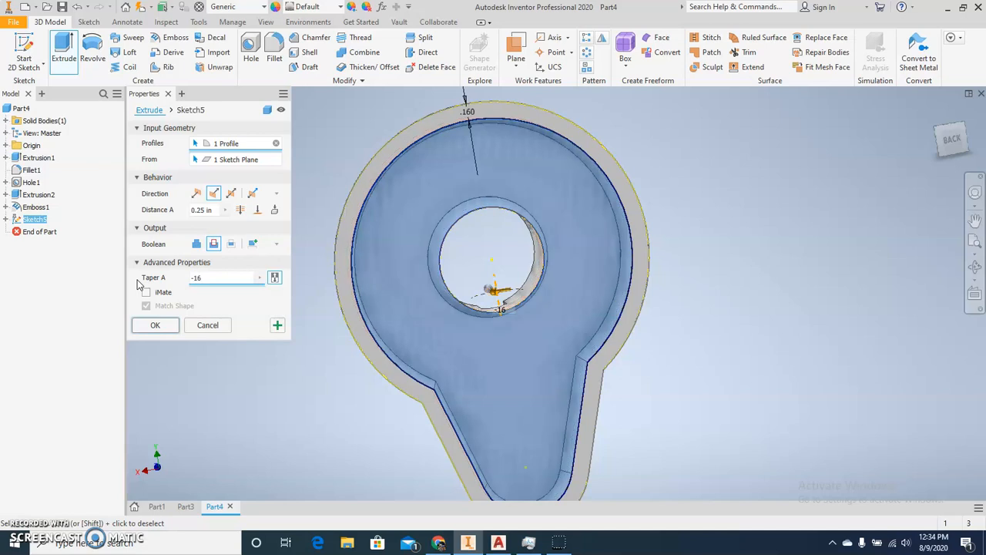
click(156, 326)
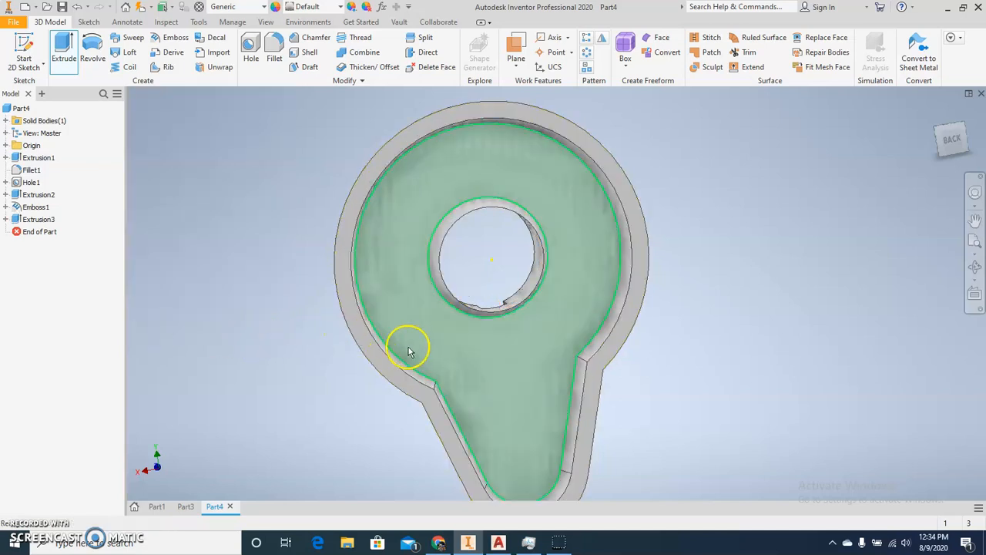
Inspect the finished part from both sides and assign it the Iron, Gray material
shift+middle_drag(400, 373, 583, 352)
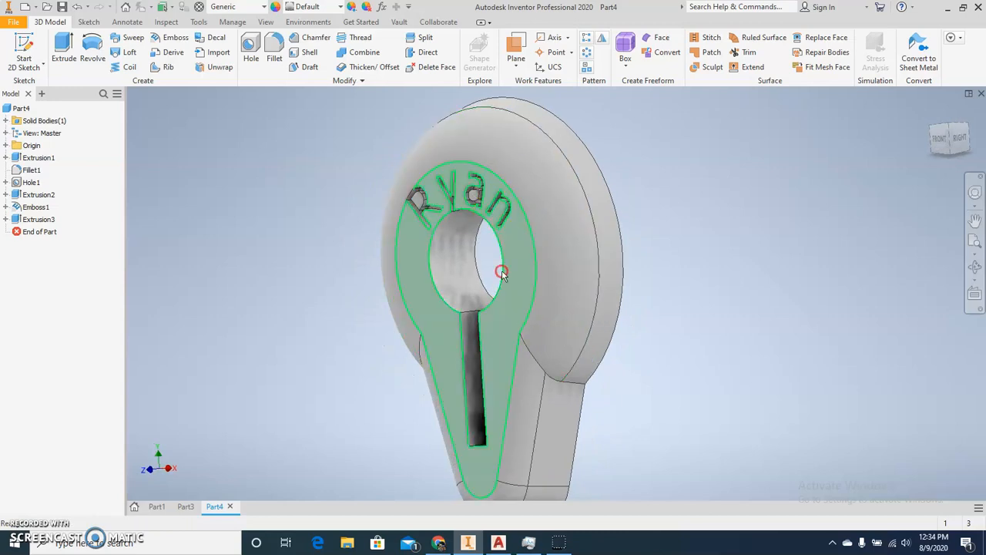
shift+middle_drag(505, 356, 367, 355)
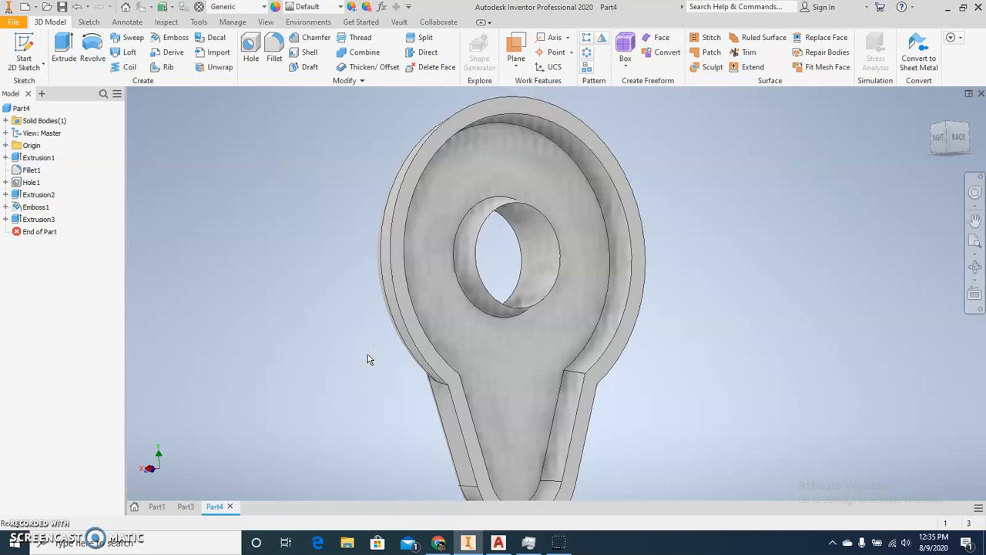
shift+middle_drag(413, 247, 560, 259)
key(Escape)
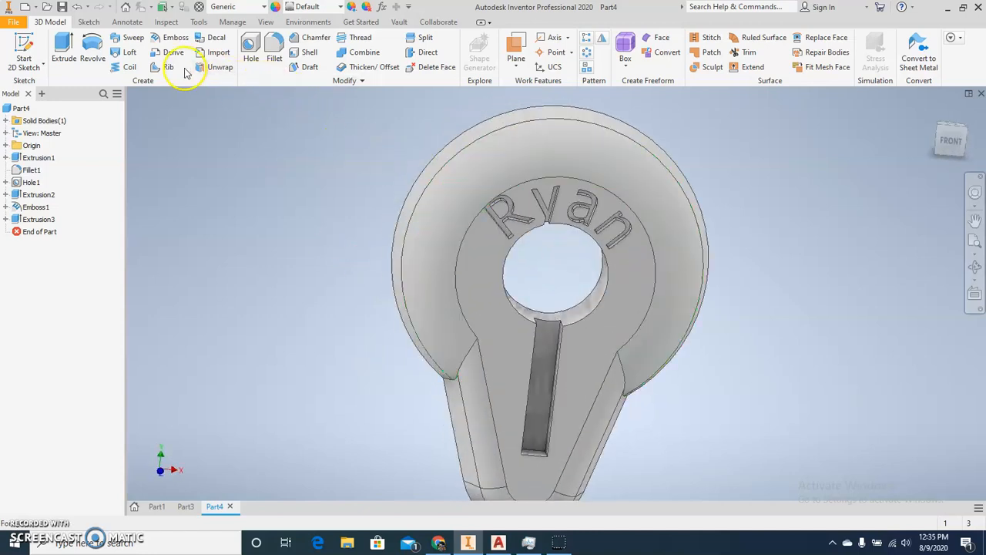
click(264, 7)
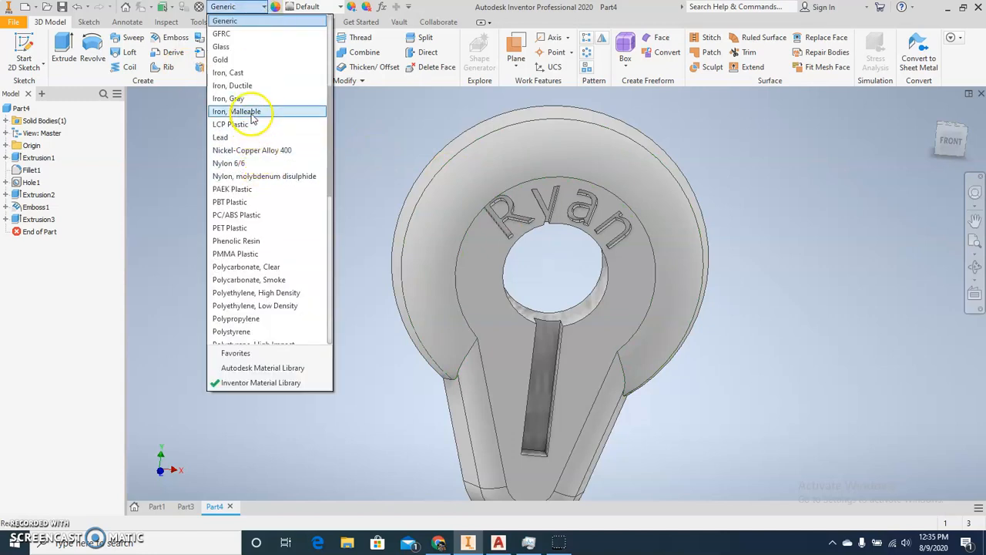
click(231, 99)
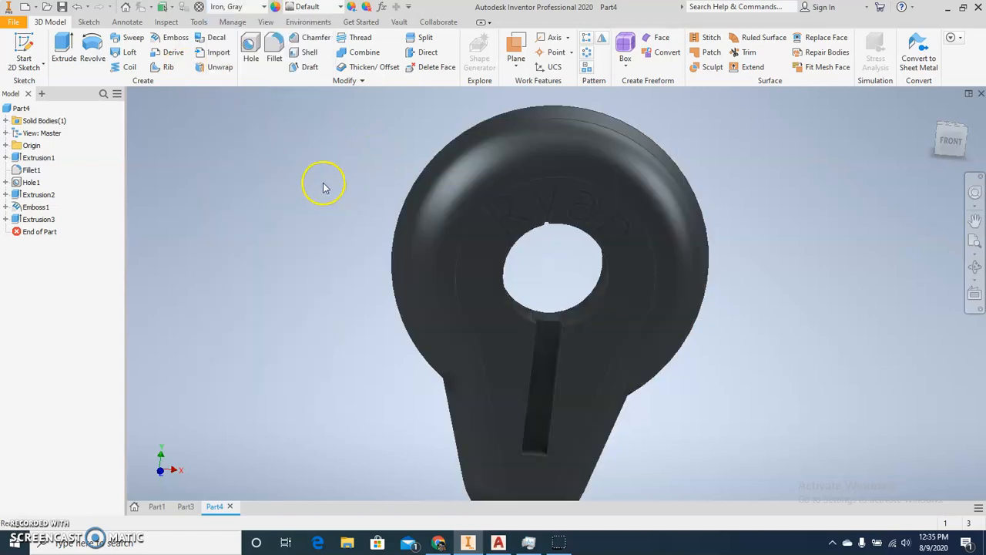
click(259, 9)
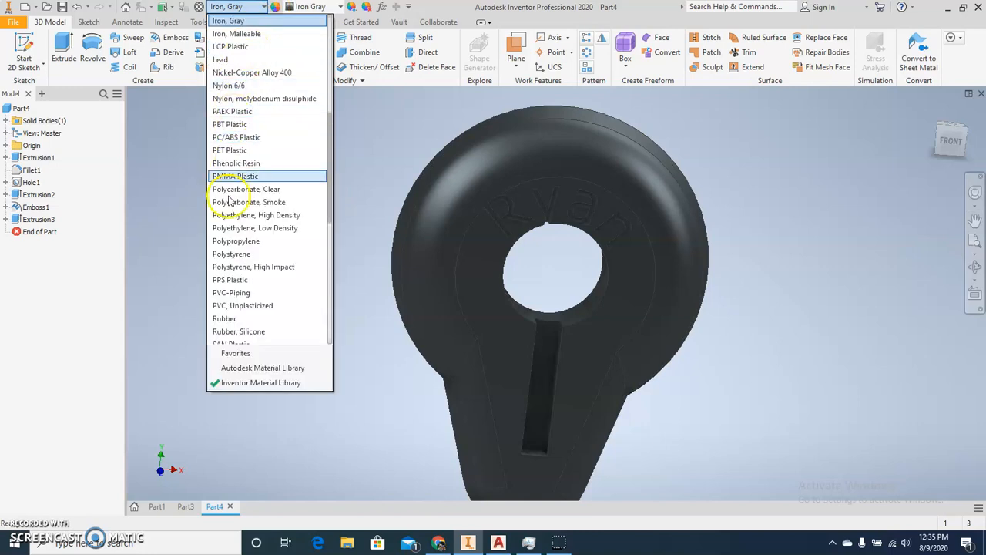
click(149, 301)
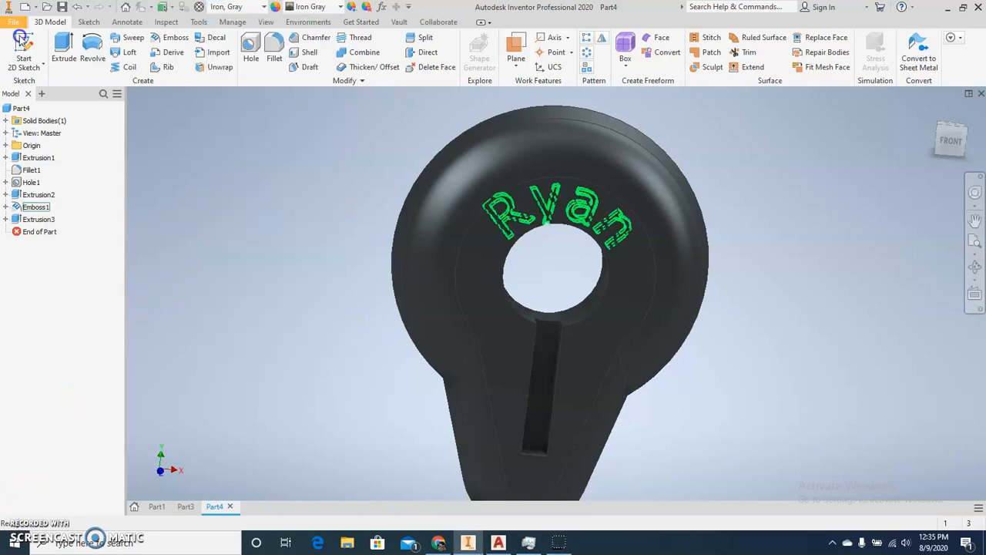
Save the part under a new file name in the inventor tutorials folder
click(13, 22)
click(45, 157)
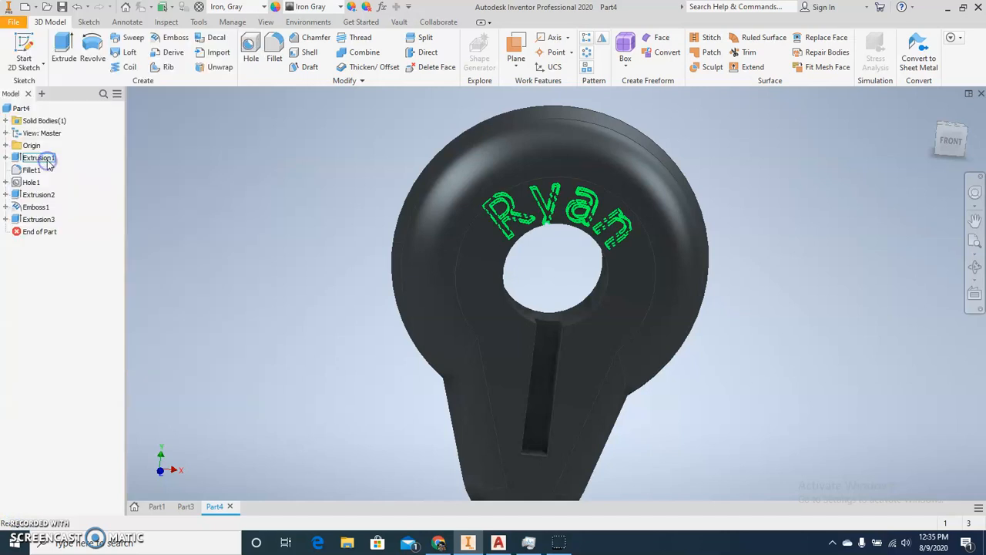
text(wo)
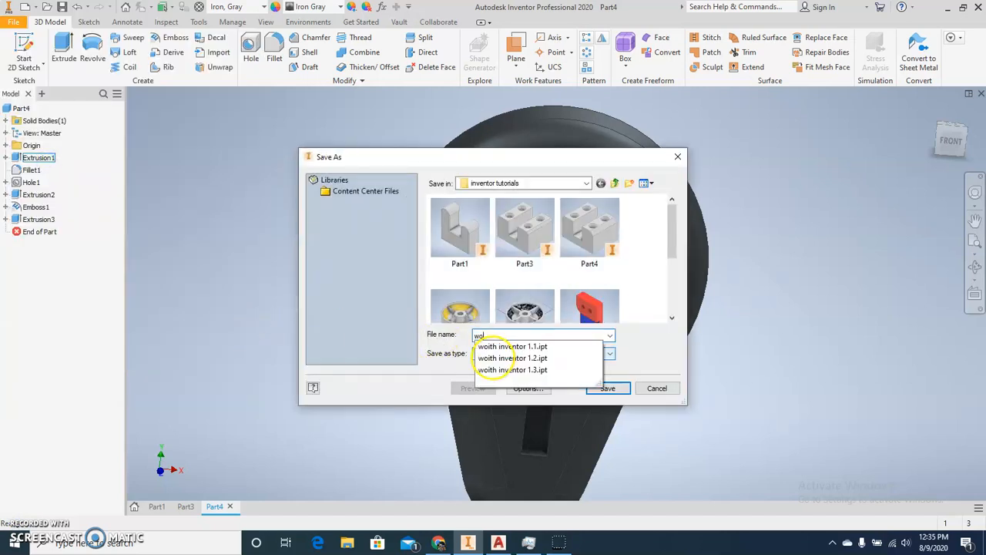